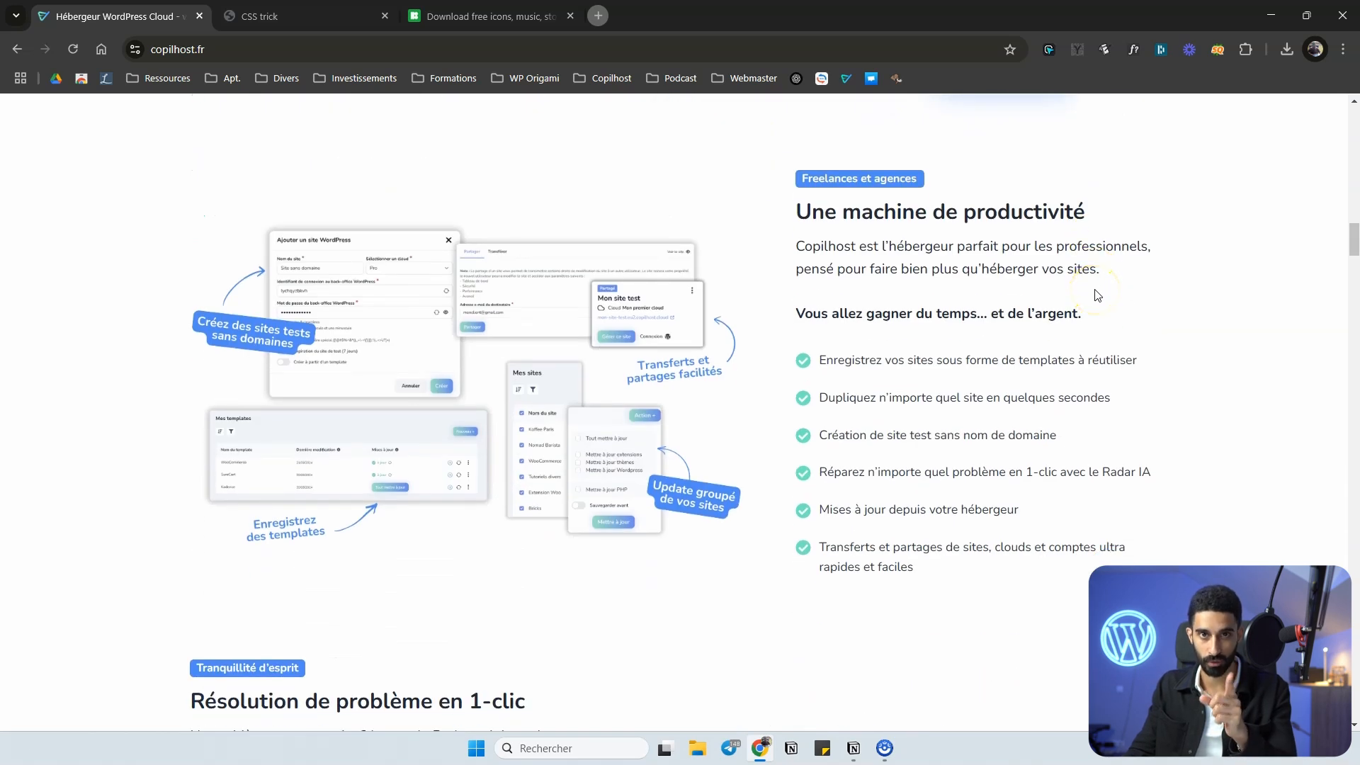
Examine the Copilhost home page, comparing the mouse pointer over the blue "Sécurité et performance" section with the surrounding sections.
scroll(1095, 295, down, 15)
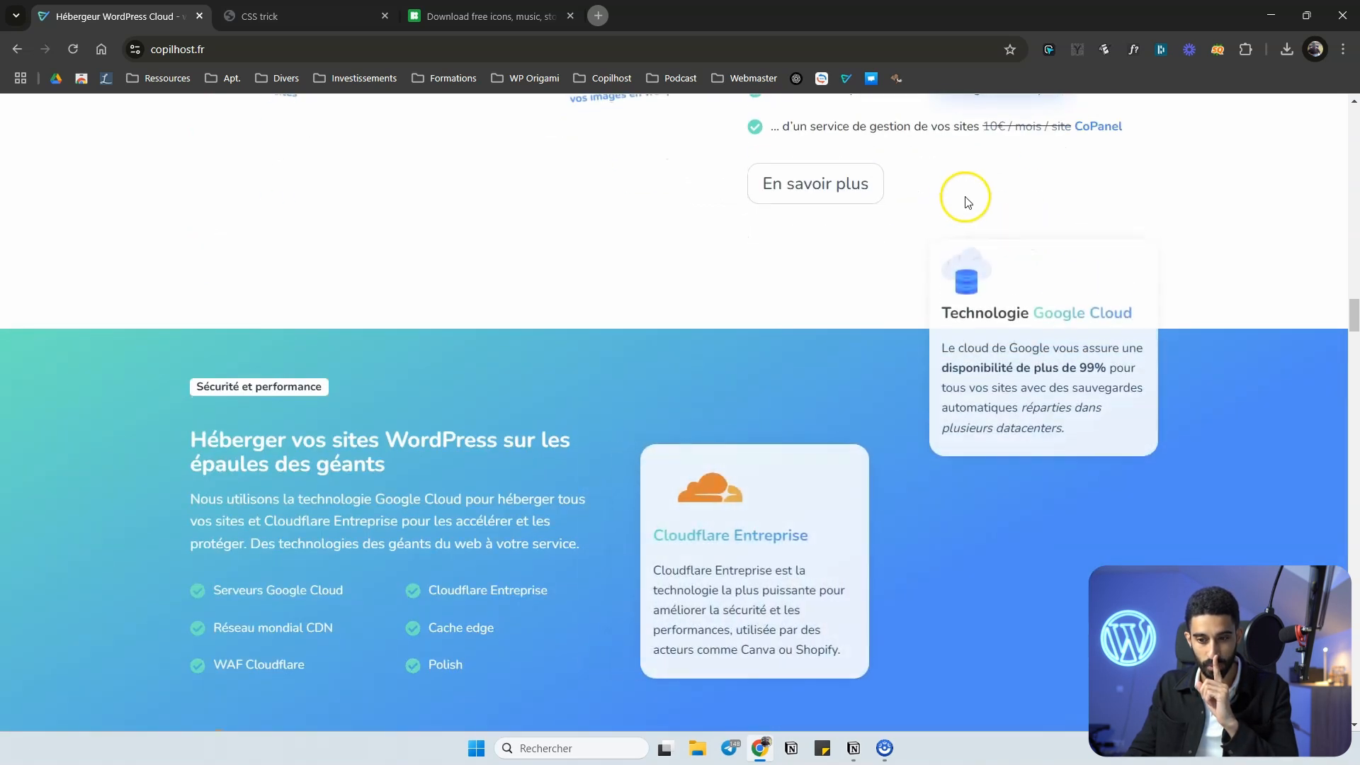
scroll(647, 203, down, 1)
scroll(549, 264, down, 1)
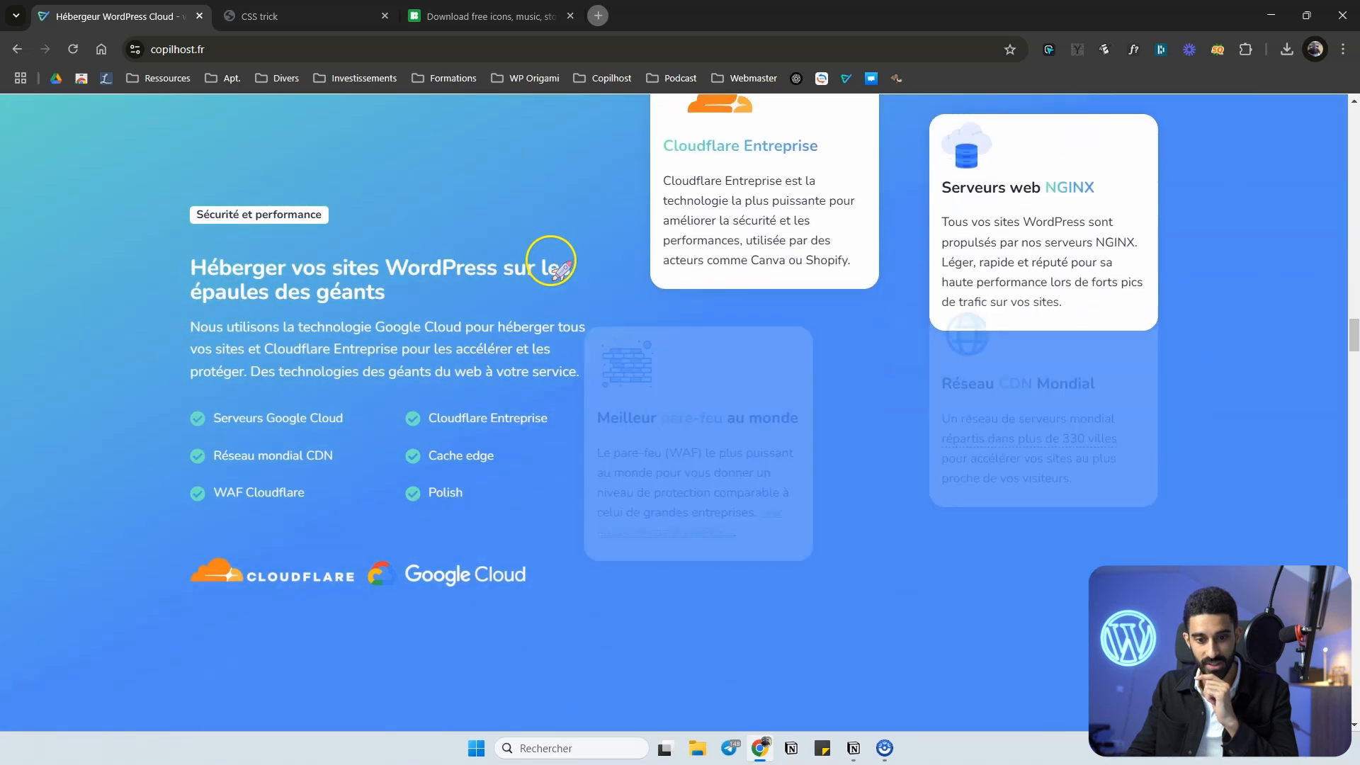
scroll(551, 262, down, 4)
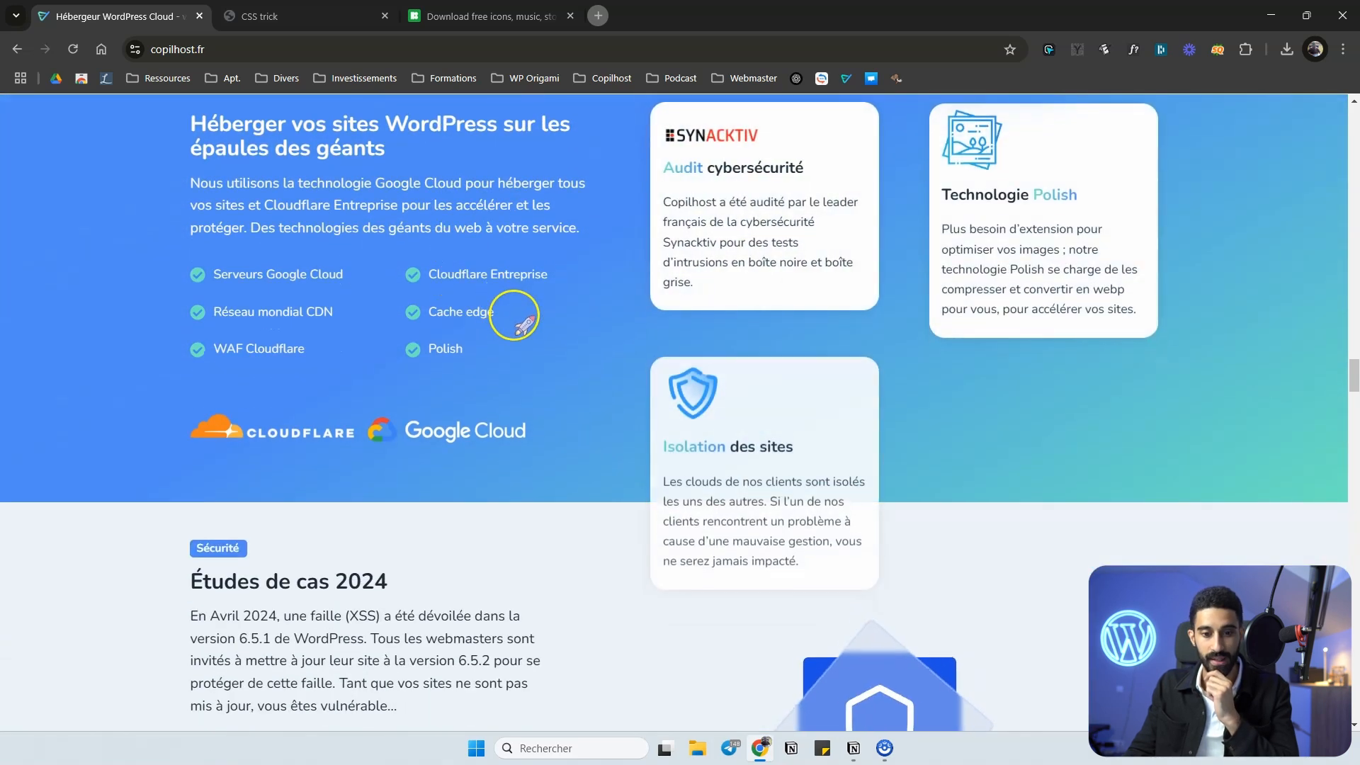
scroll(392, 218, up, 2)
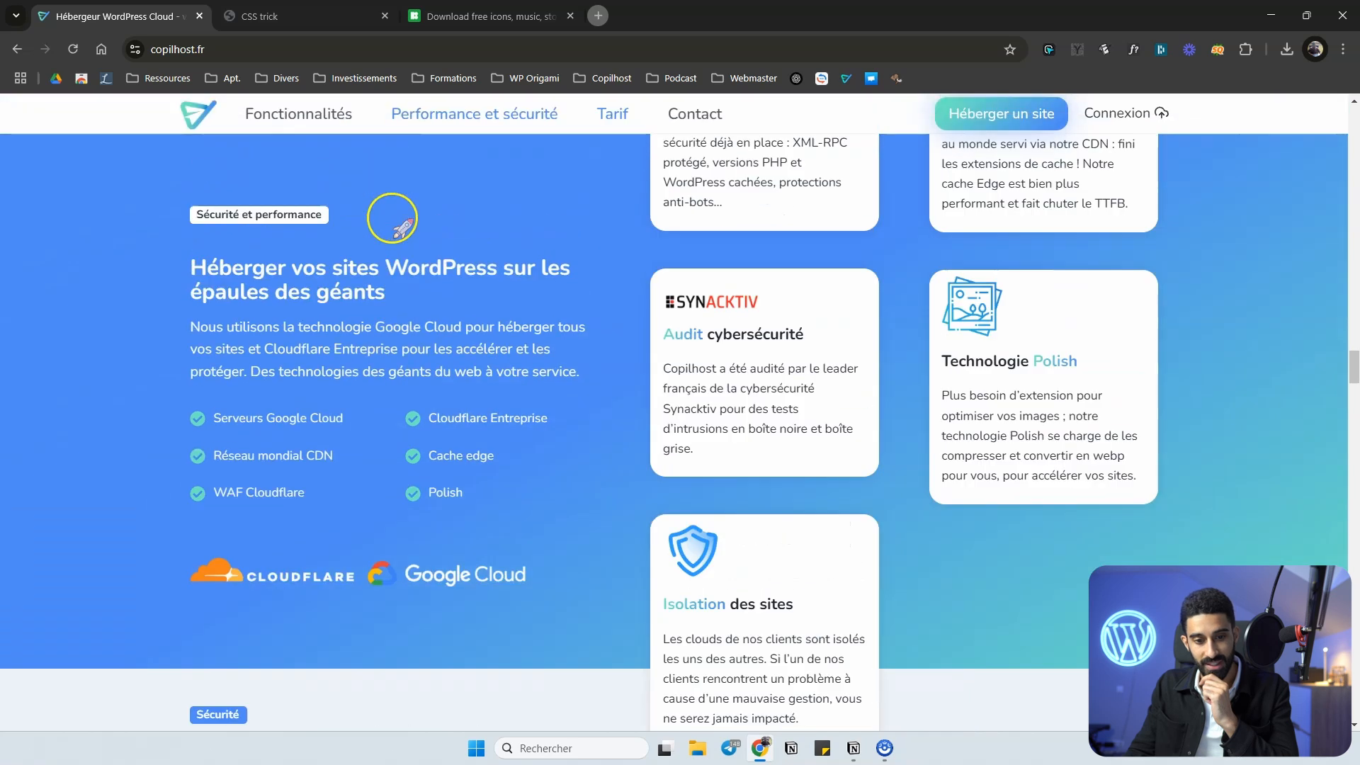
scroll(392, 218, up, 3)
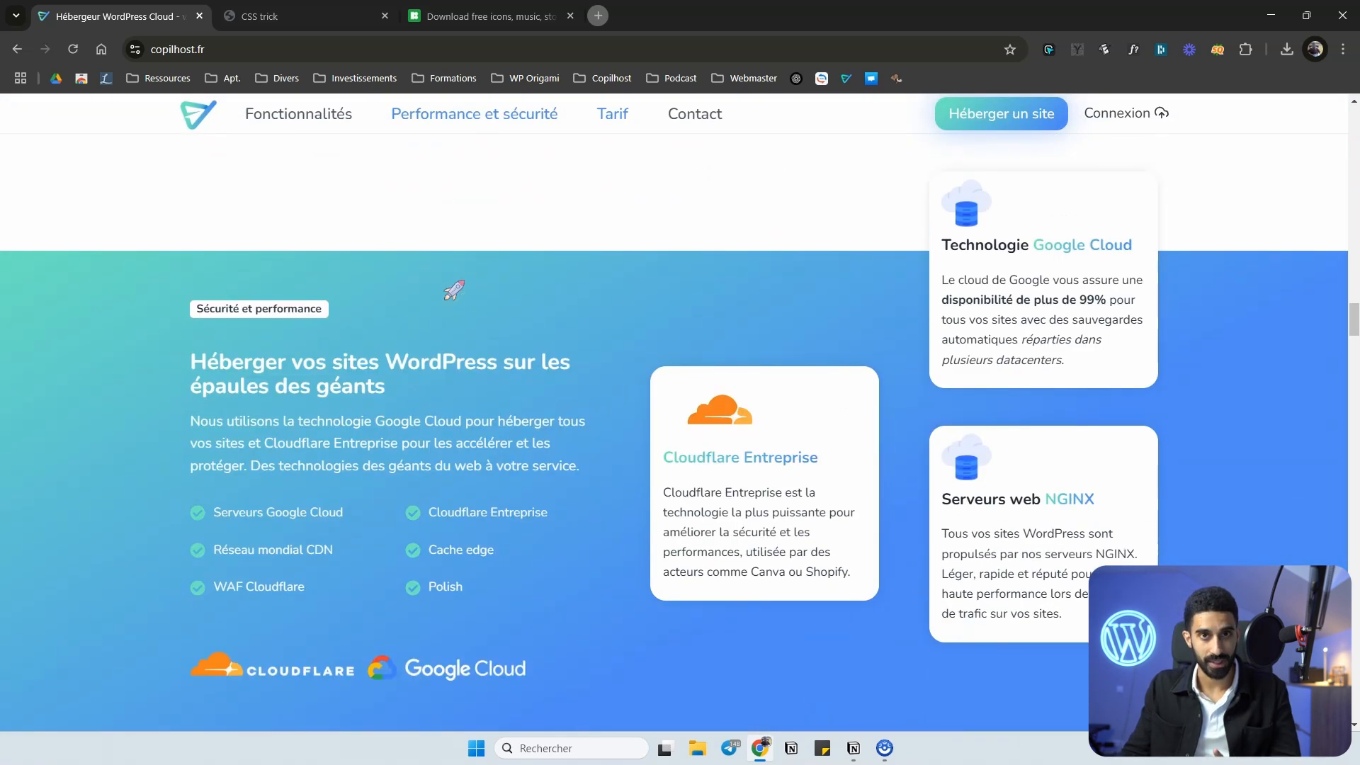
scroll(396, 294, down, 3)
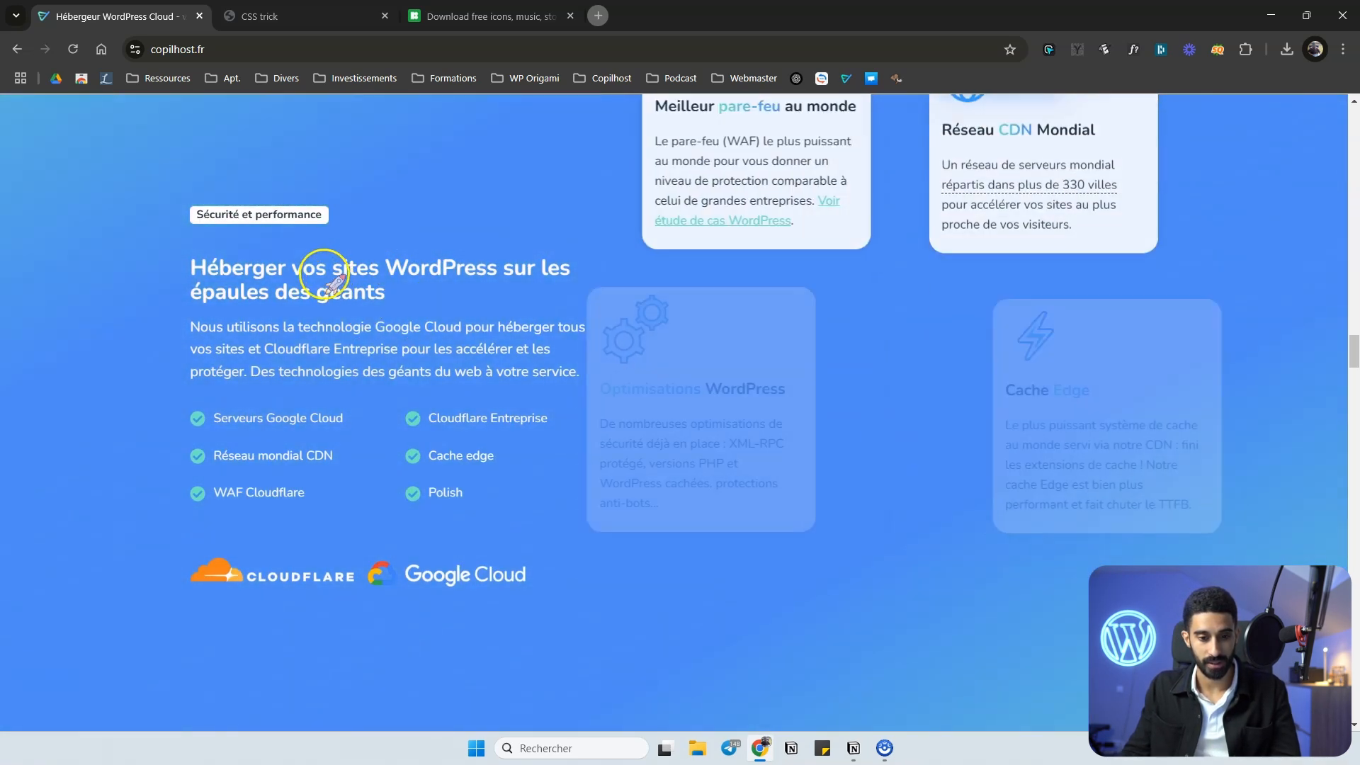
scroll(328, 277, down, 4)
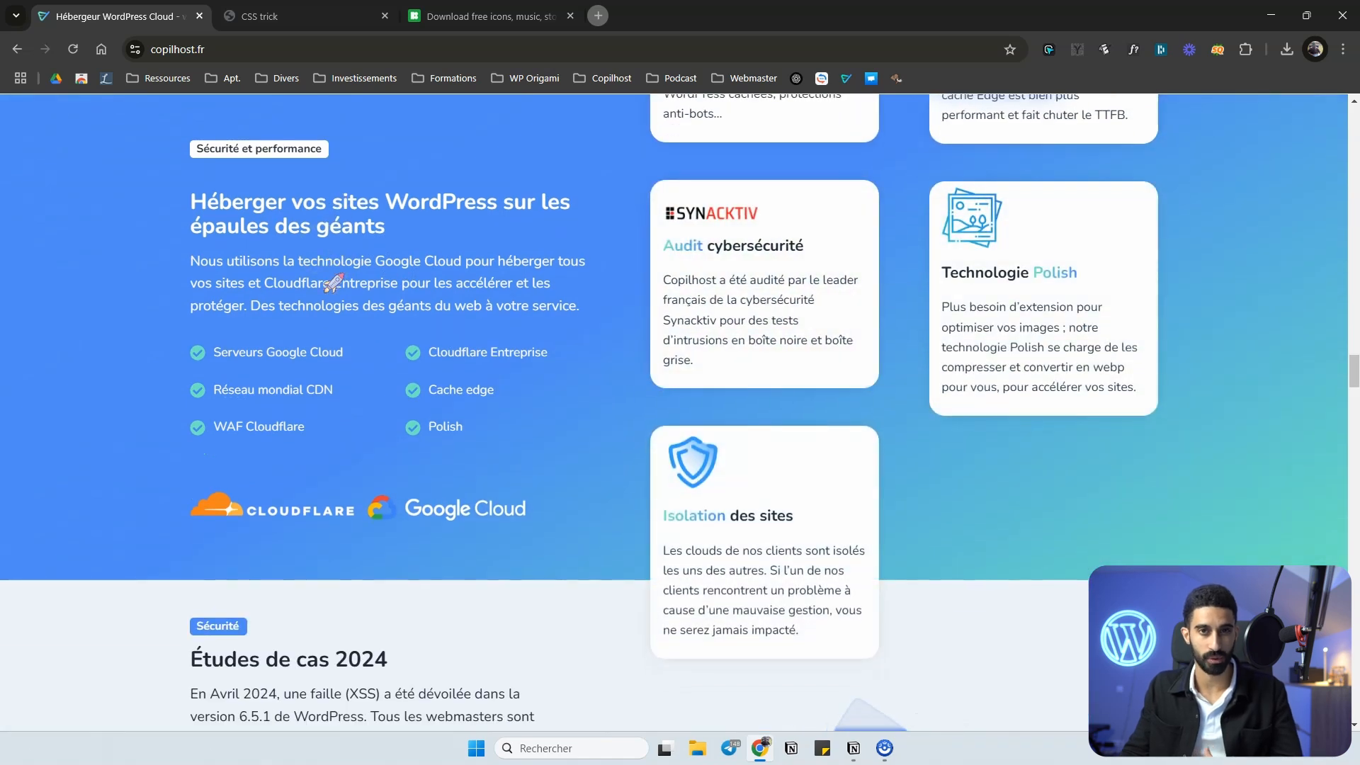
scroll(319, 227, up, 5)
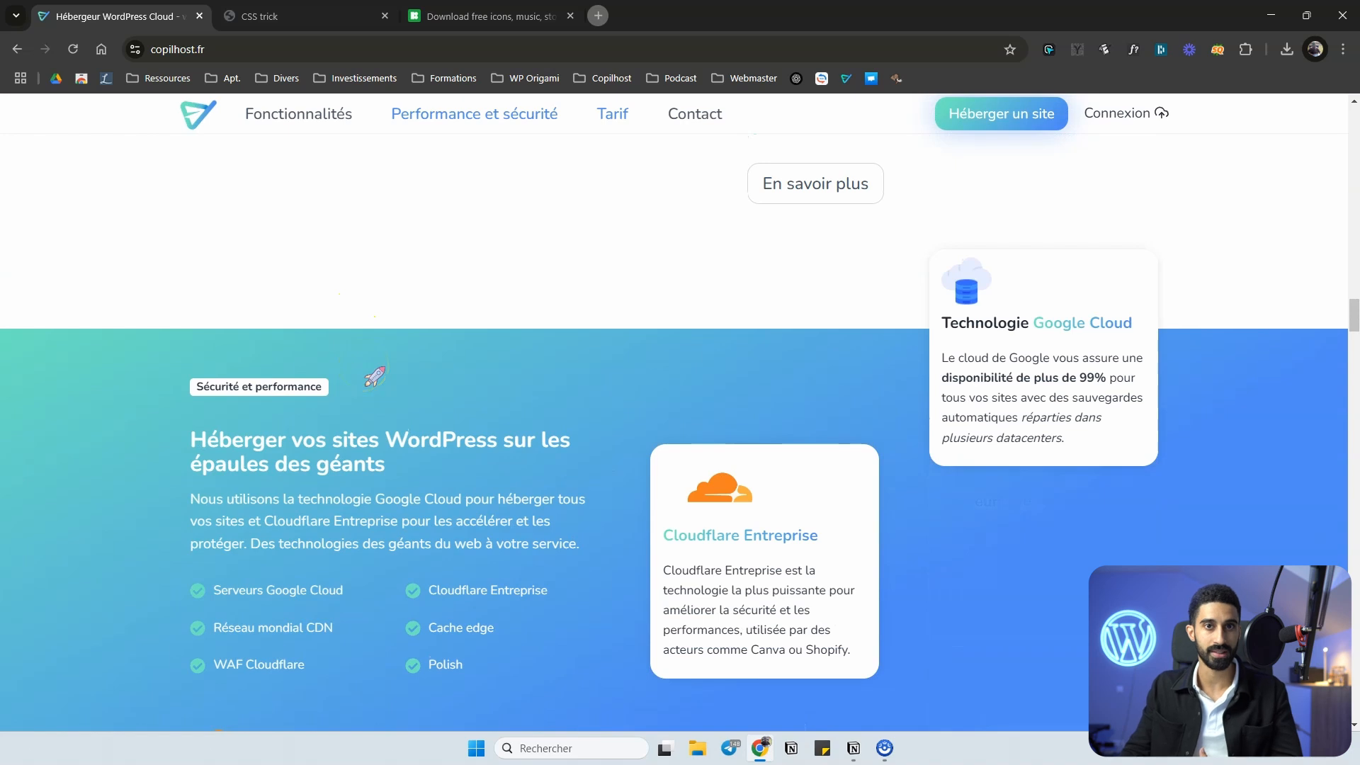
click(362, 346)
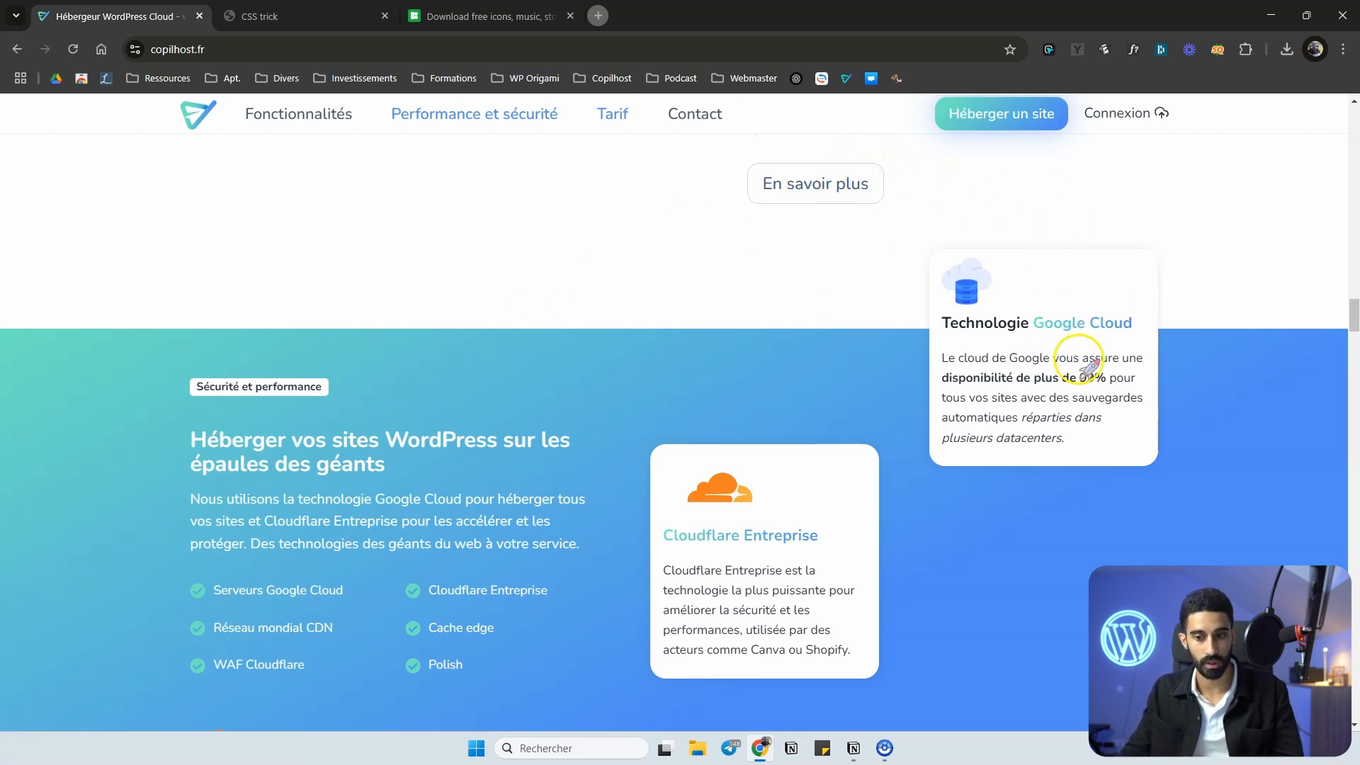
scroll(547, 364, down, 5)
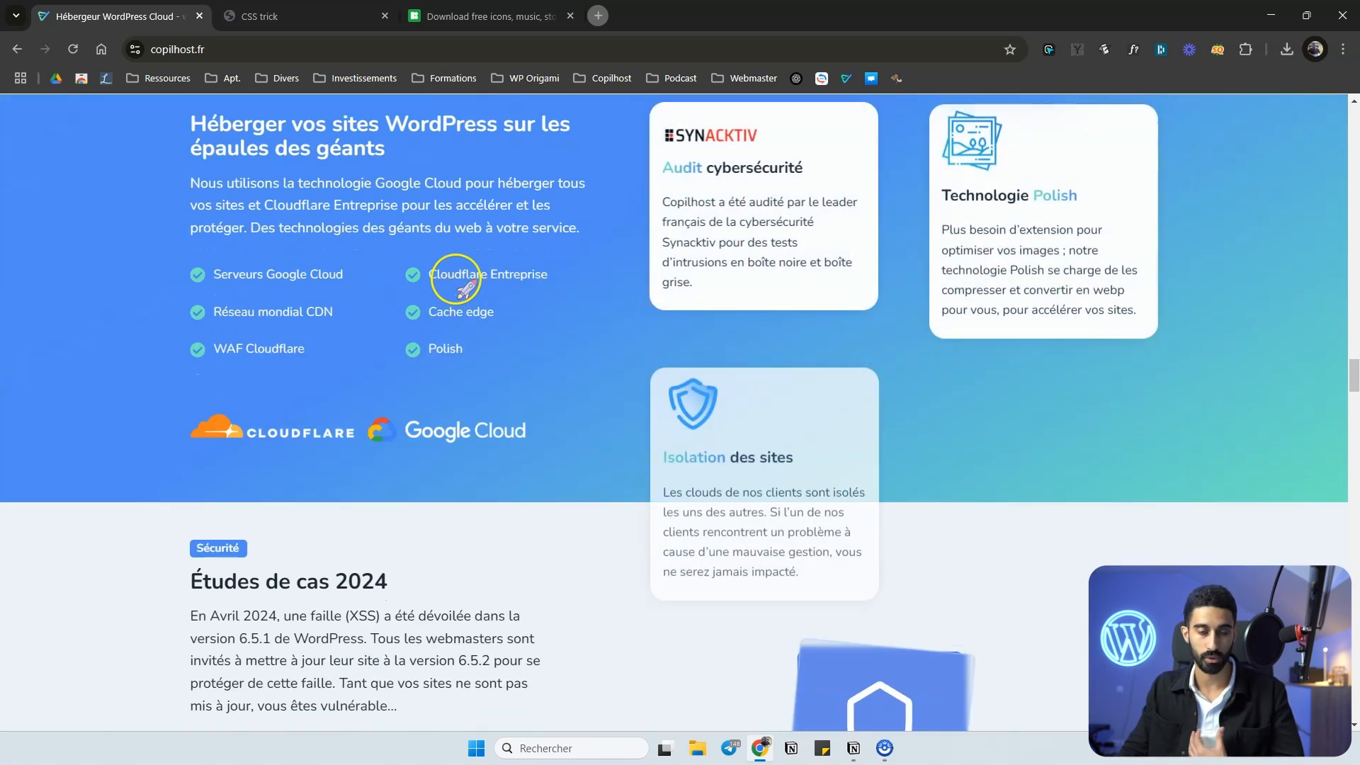
scroll(468, 269, up, 2)
scroll(453, 298, up, 3)
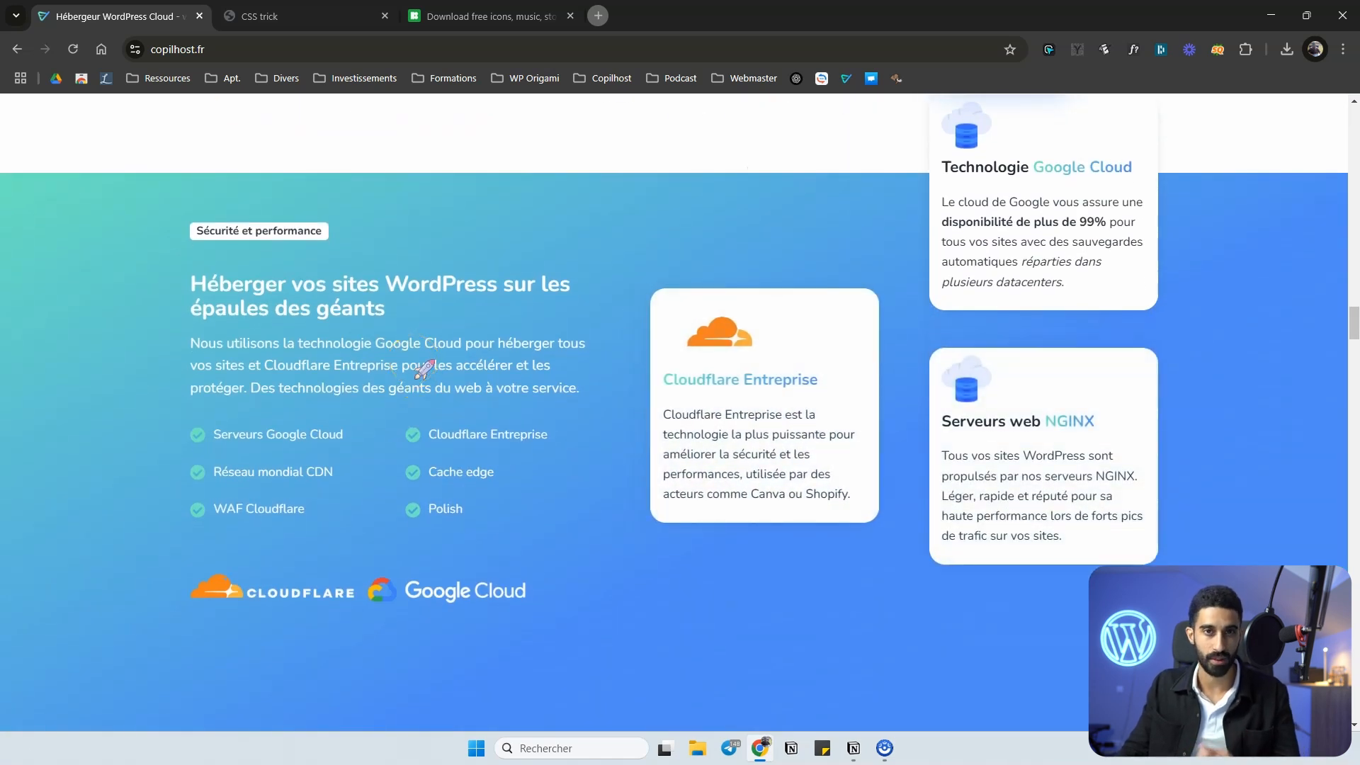
scroll(439, 425, up, 10)
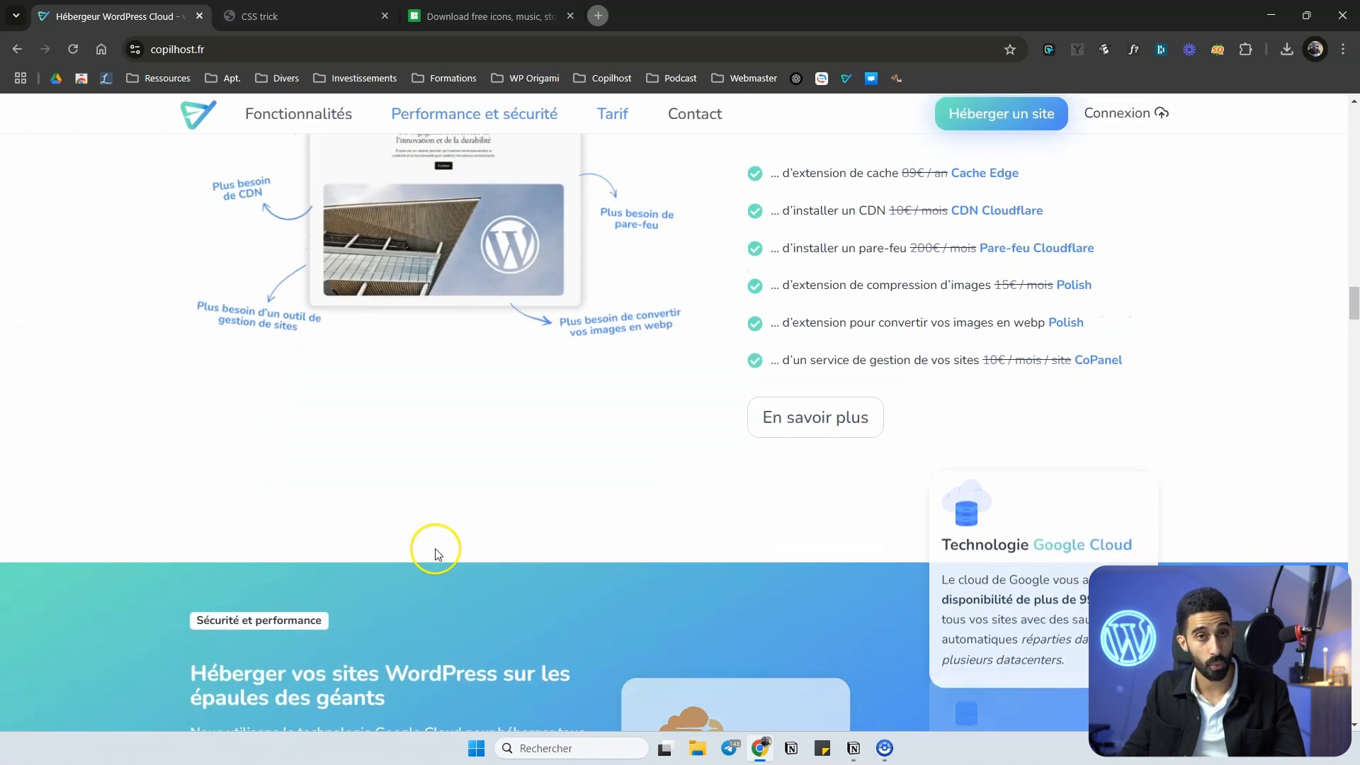
scroll(538, 301, up, 15)
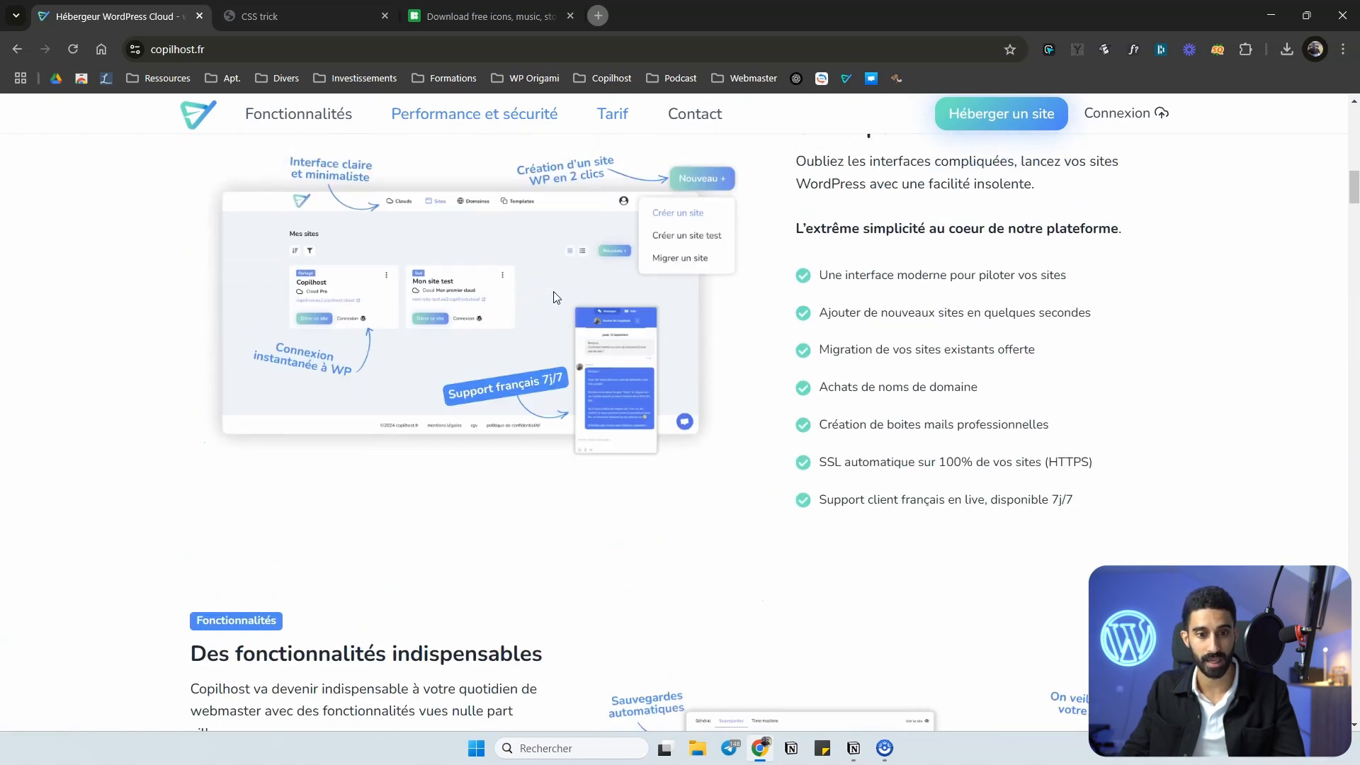
scroll(555, 296, up, 5)
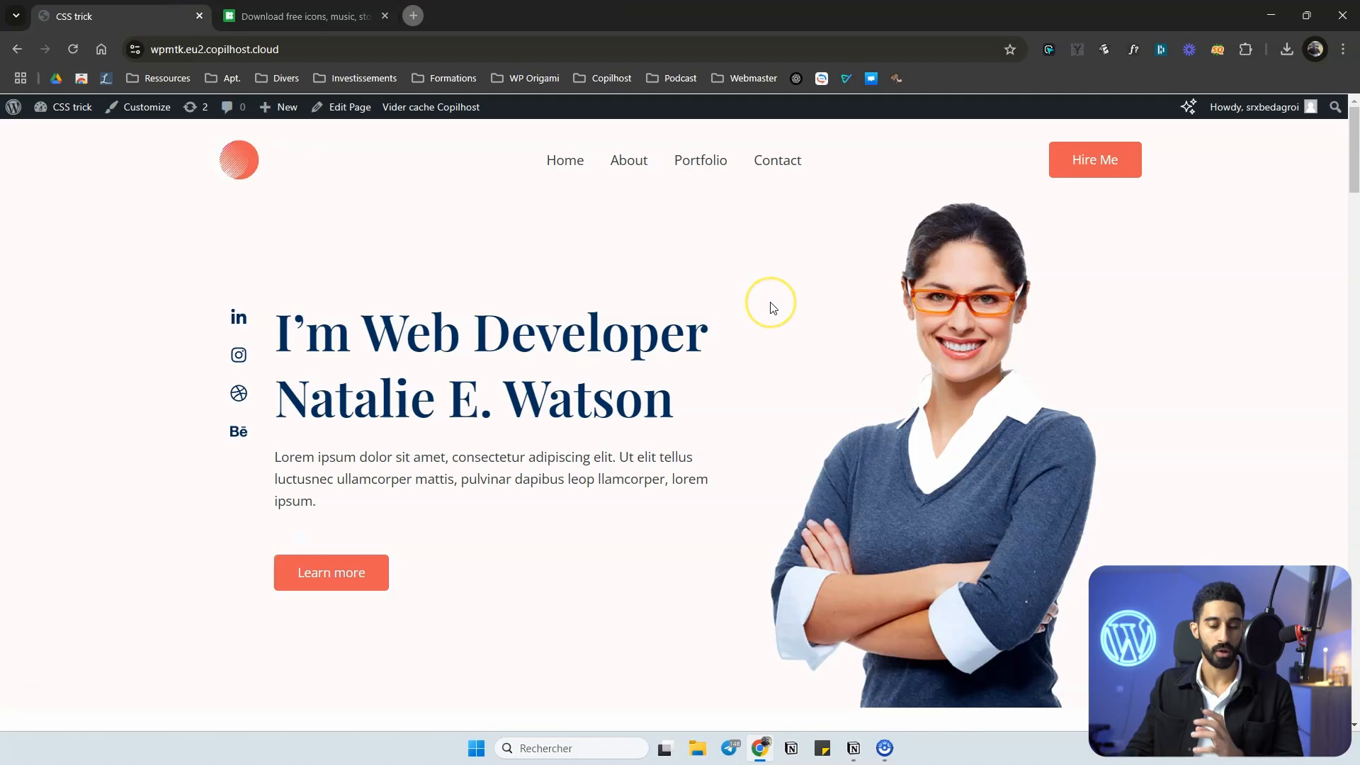
Look over the opening section of the web developer portfolio page on the CSS trick site.
scroll(716, 303, down, 4)
scroll(716, 303, up, 5)
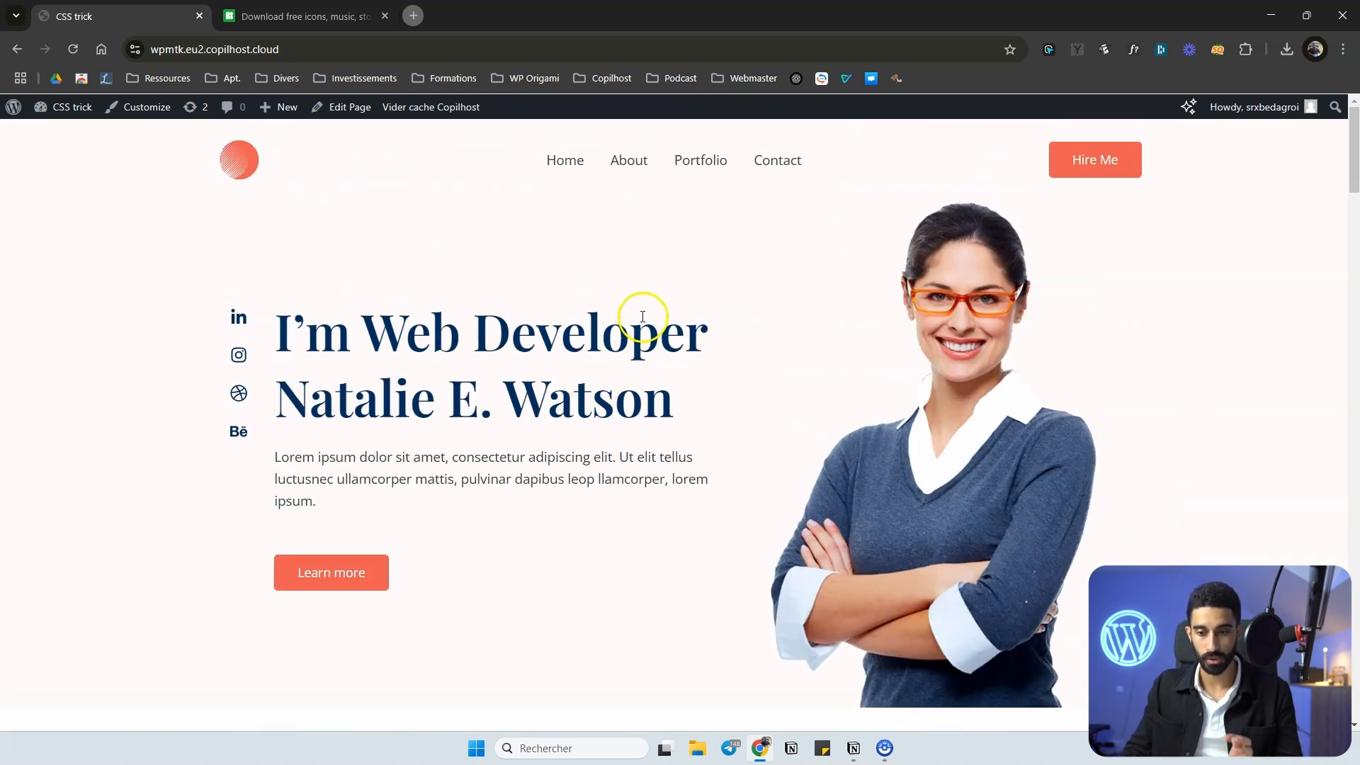
scroll(641, 313, down, 6)
scroll(798, 276, up, 4)
scroll(753, 296, up, 2)
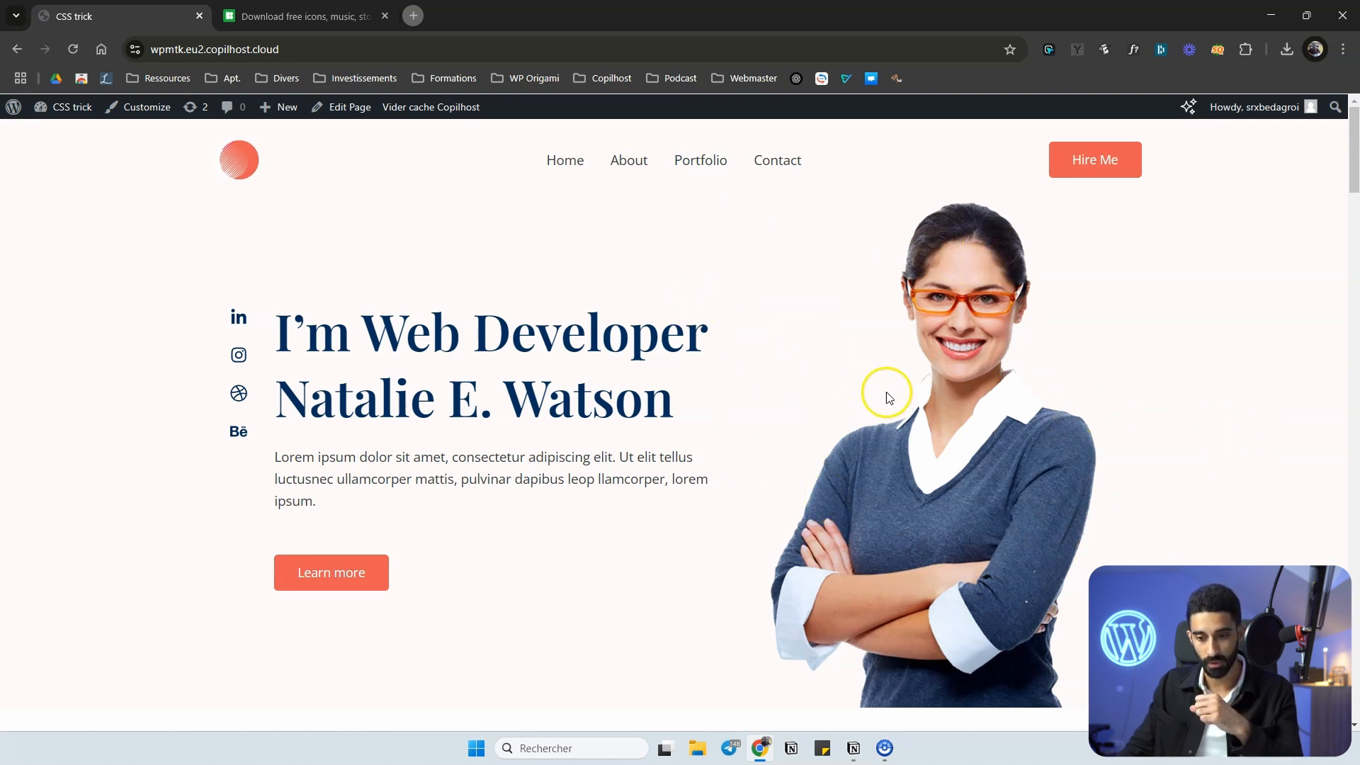
Switch to the Icons8 site, search its icons for "rocket" and browse the results.
click(301, 16)
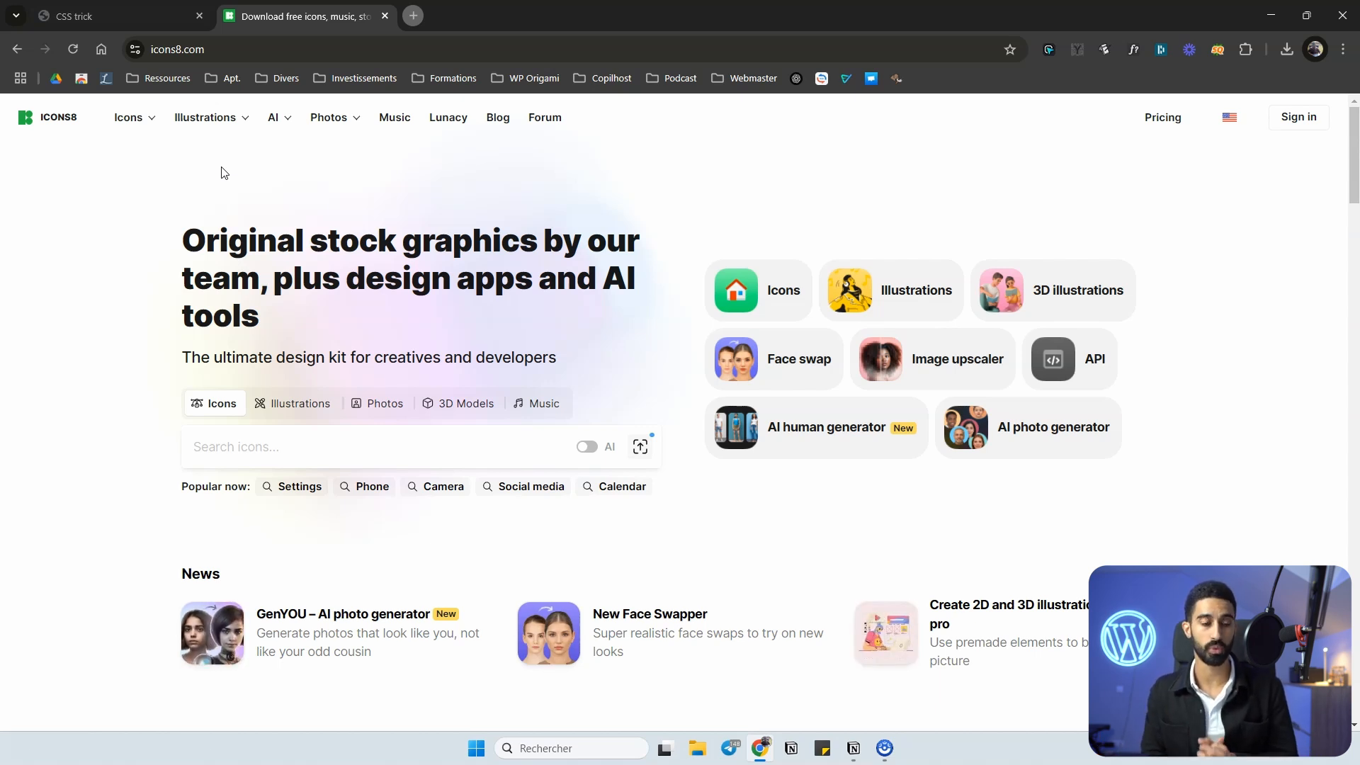
click(295, 205)
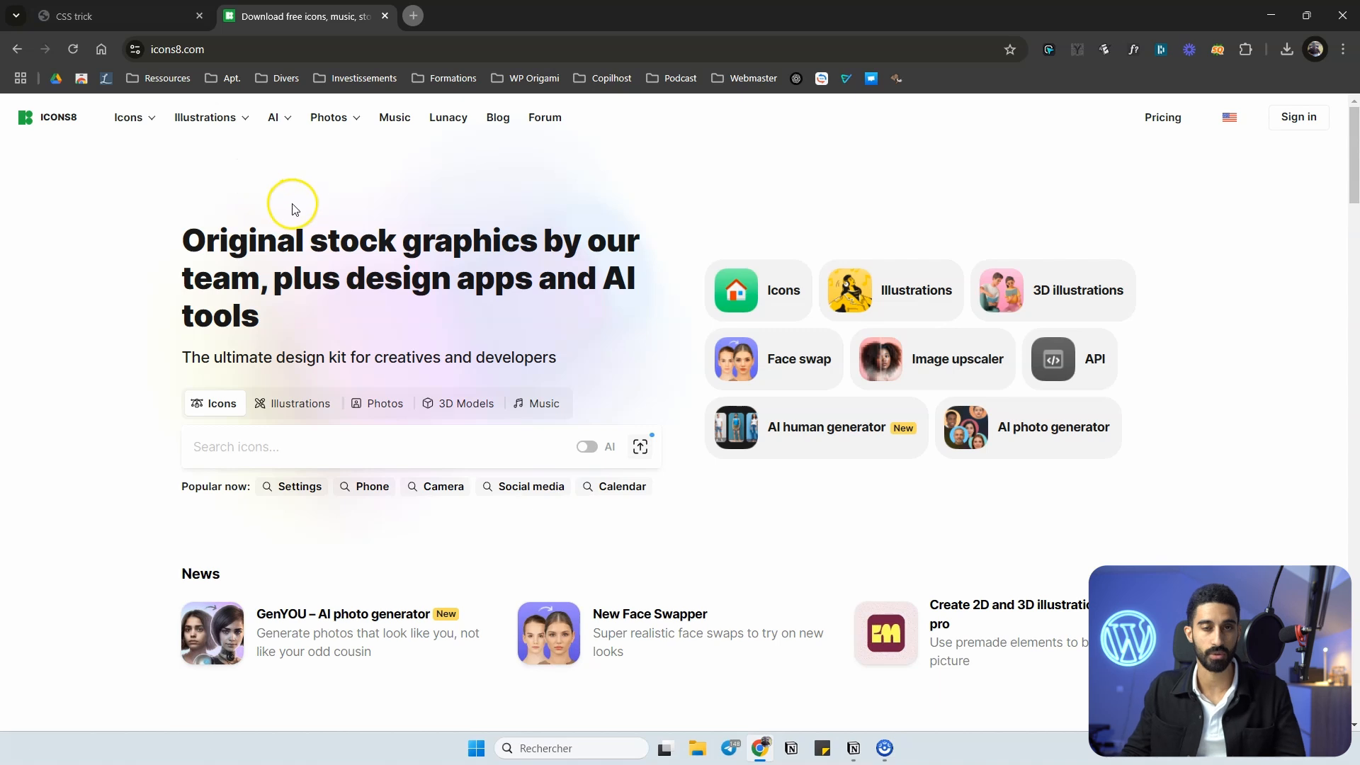
click(201, 474)
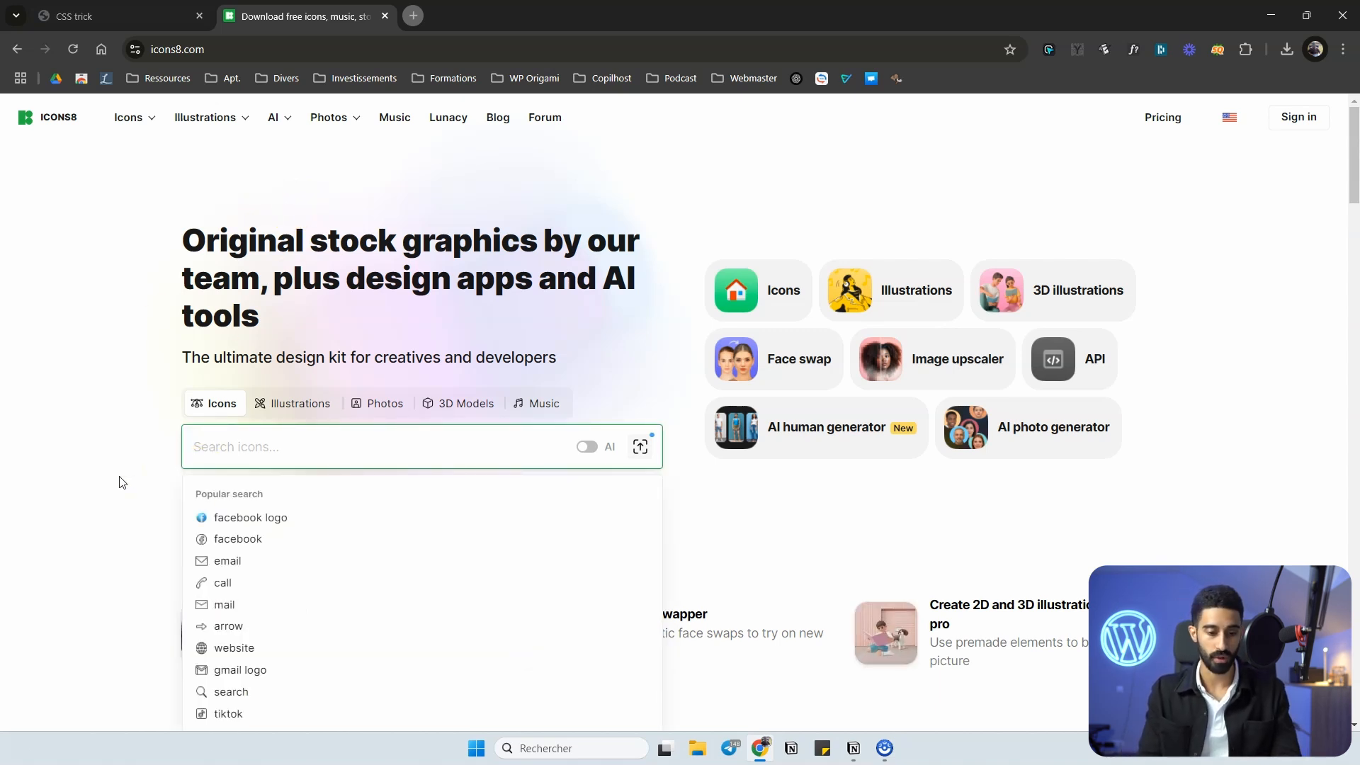
text(rocke)
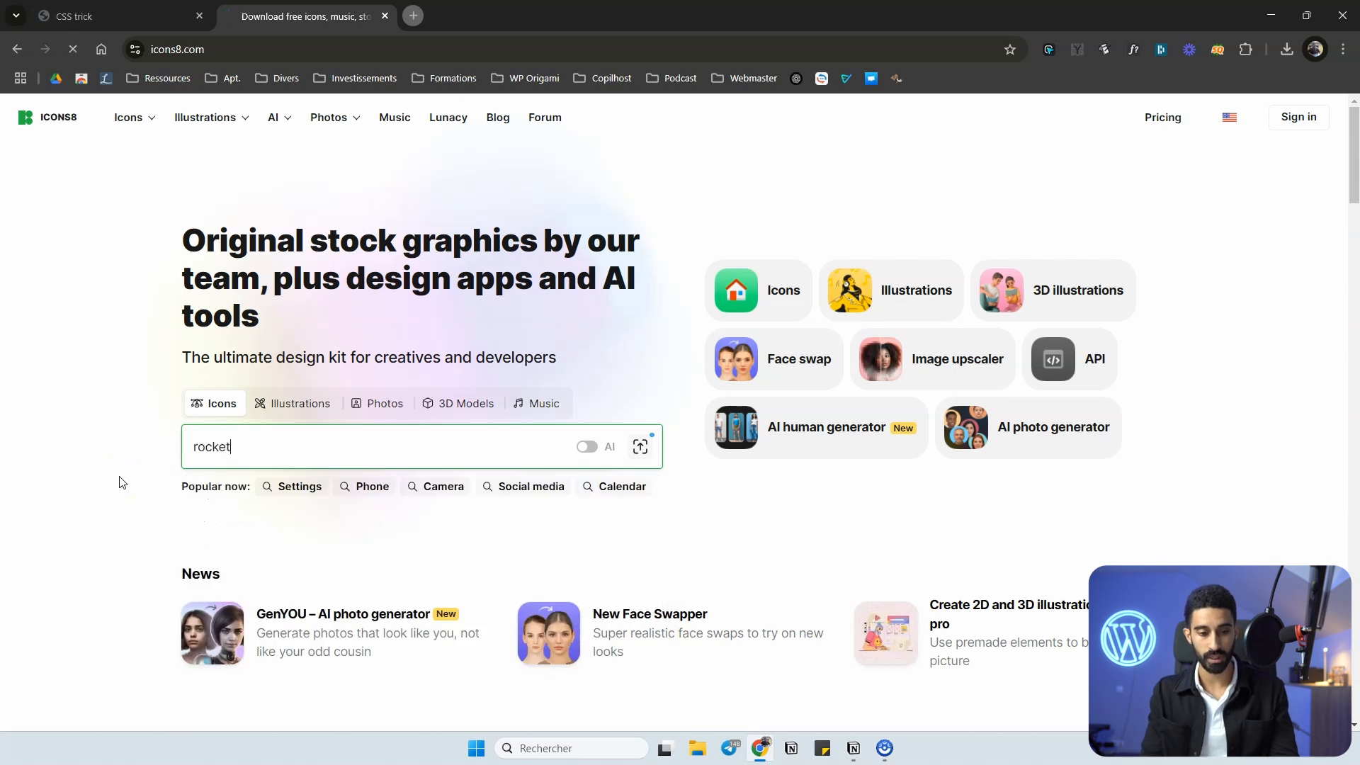
text(t)
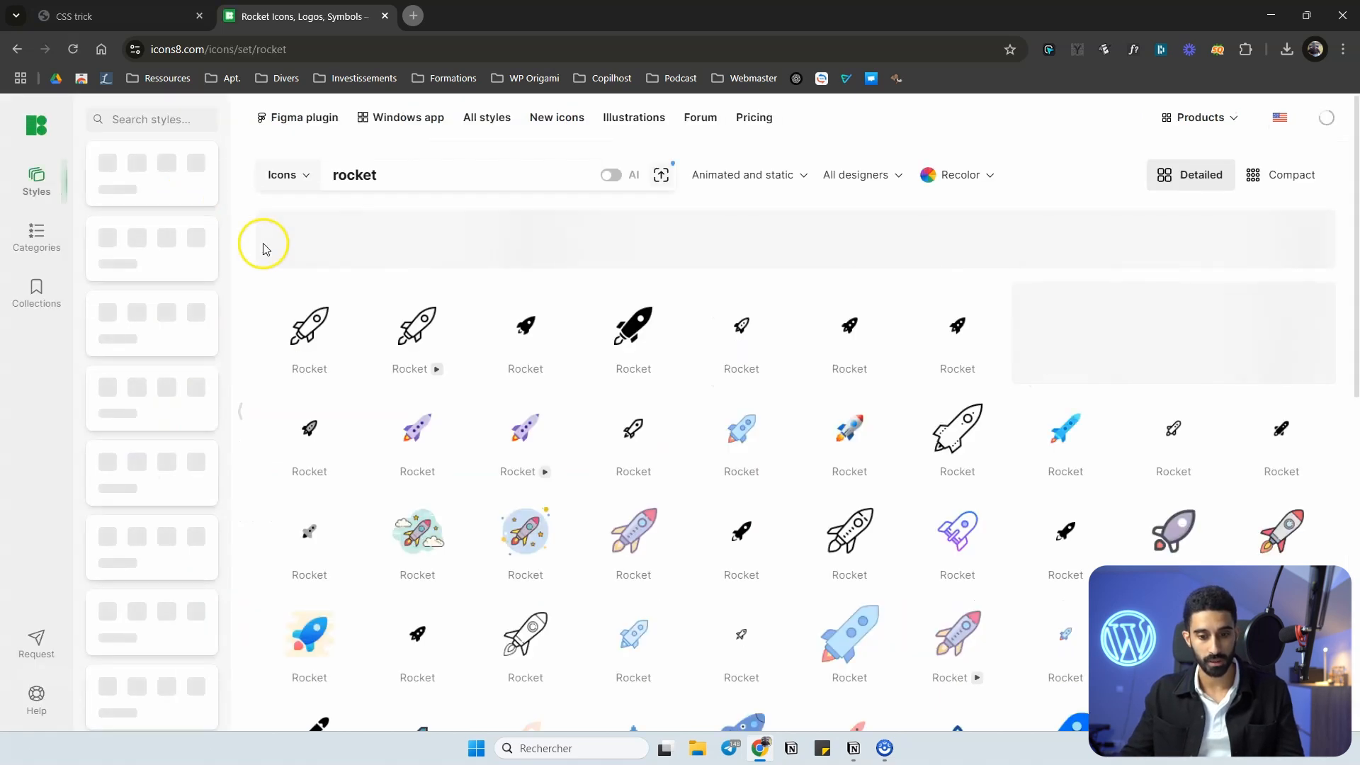
scroll(637, 461, down, 1)
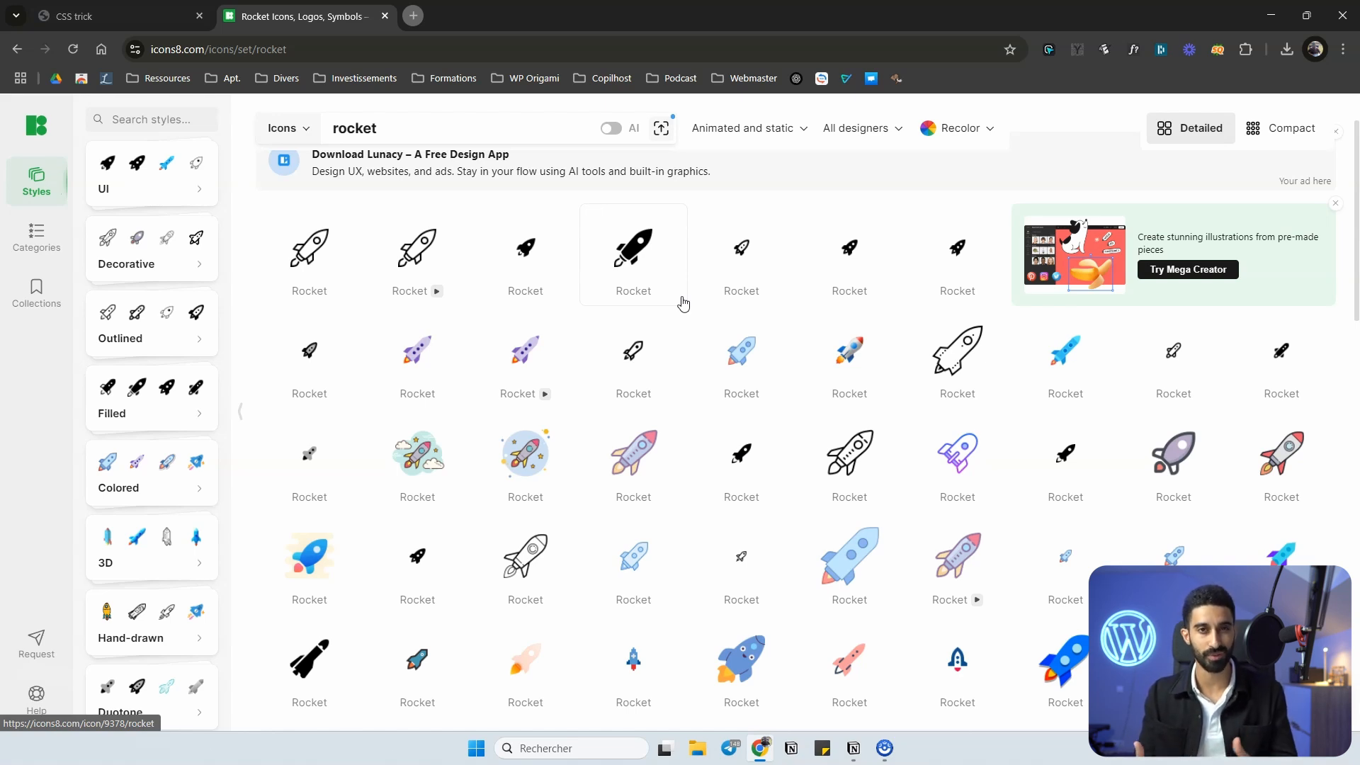
click(678, 260)
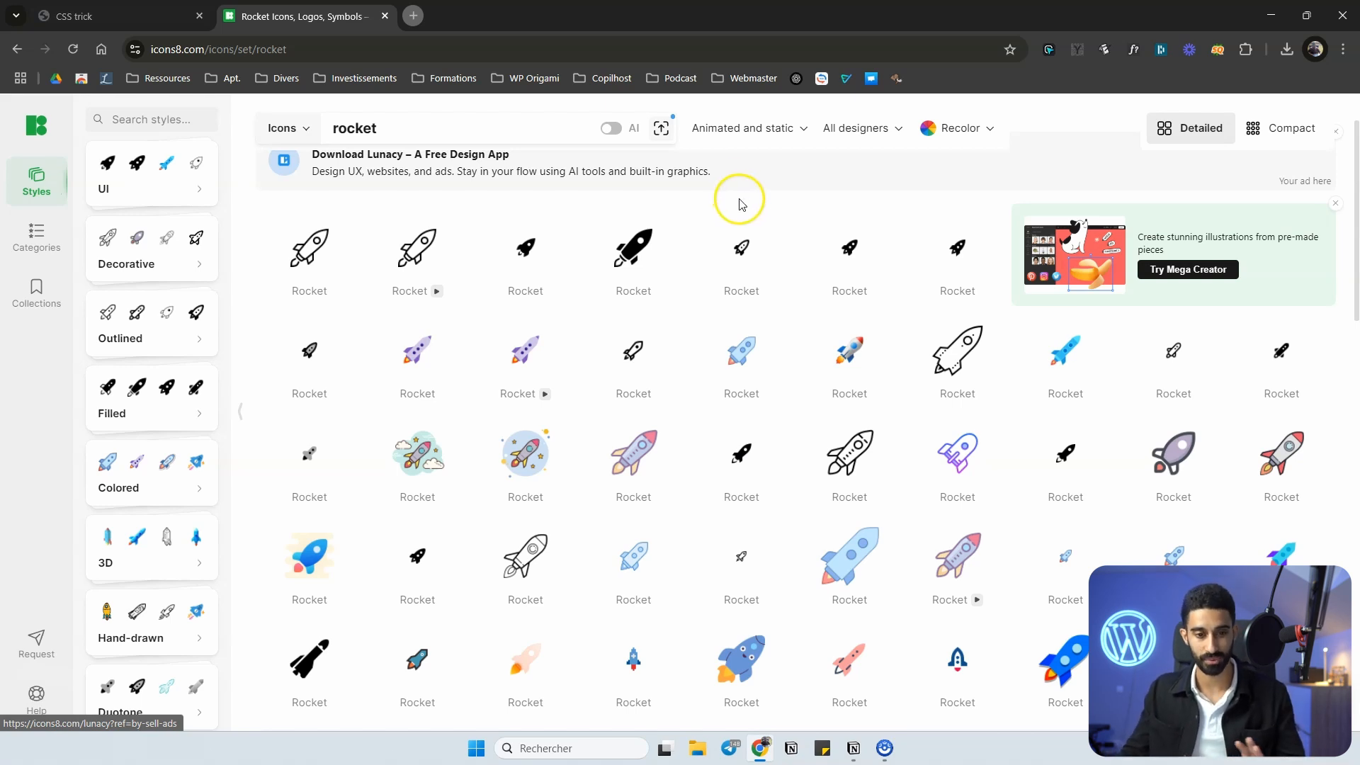
Search the Icons8 icon library for "heart" instead of rocket.
scroll(759, 200, up, 1)
click(348, 175)
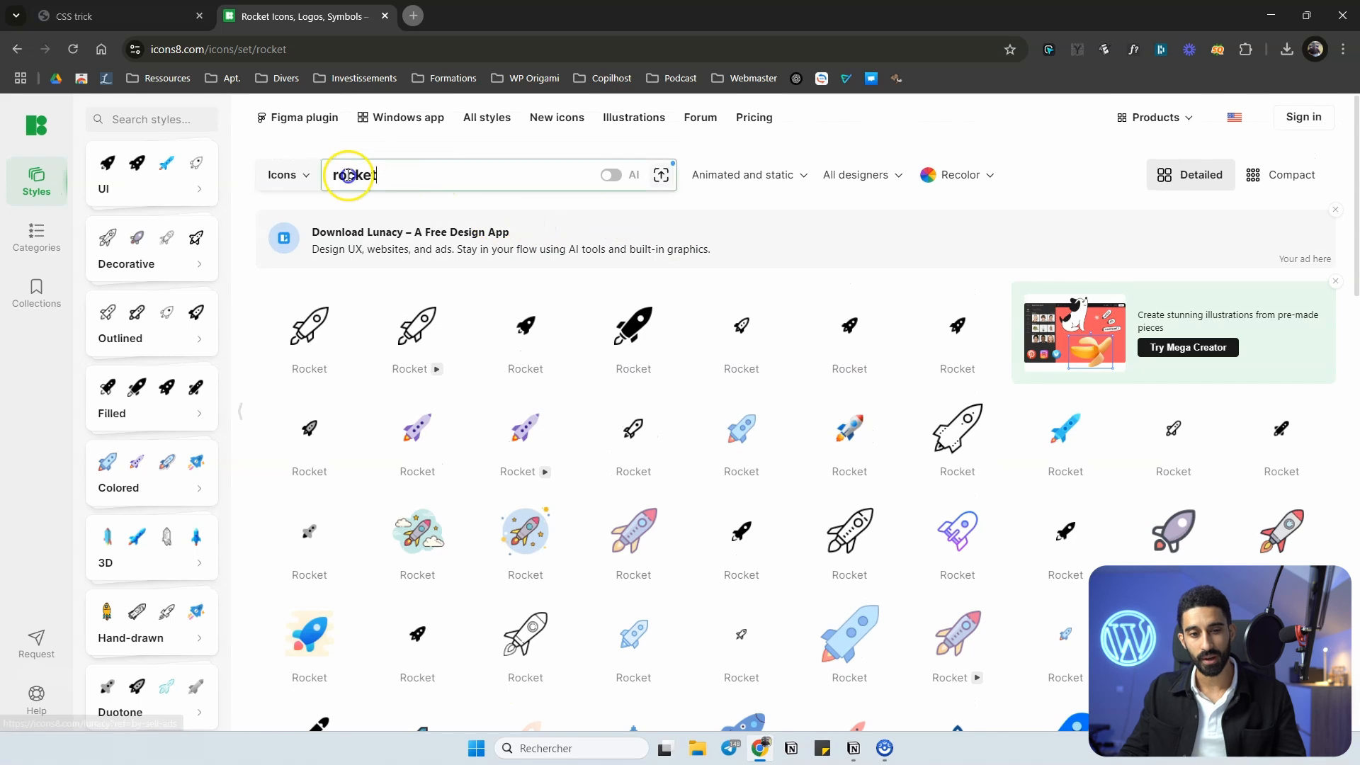
double_click(349, 175)
text(heart)
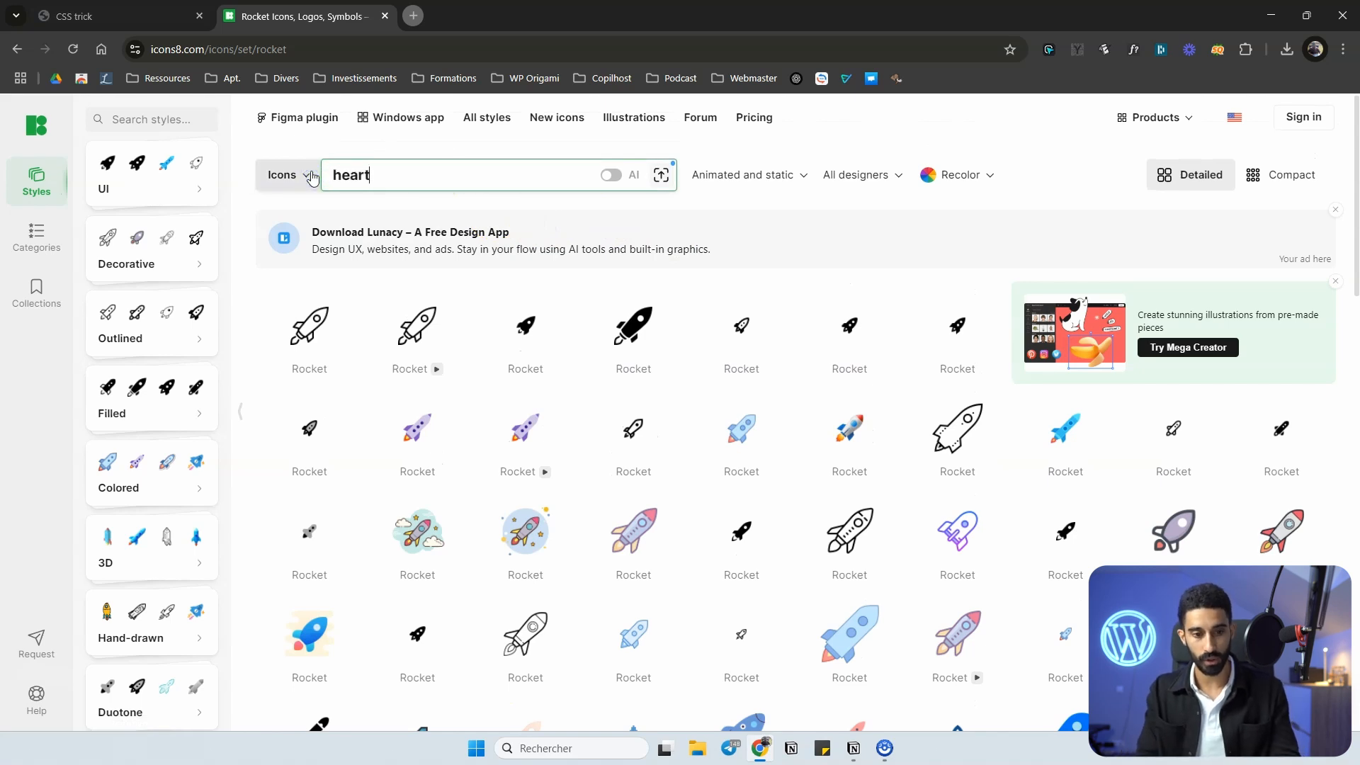
key(Return)
Search the icon library for "cursor" and browse the pointer designs down to the ones below the premium images.
drag(386, 174, 331, 175)
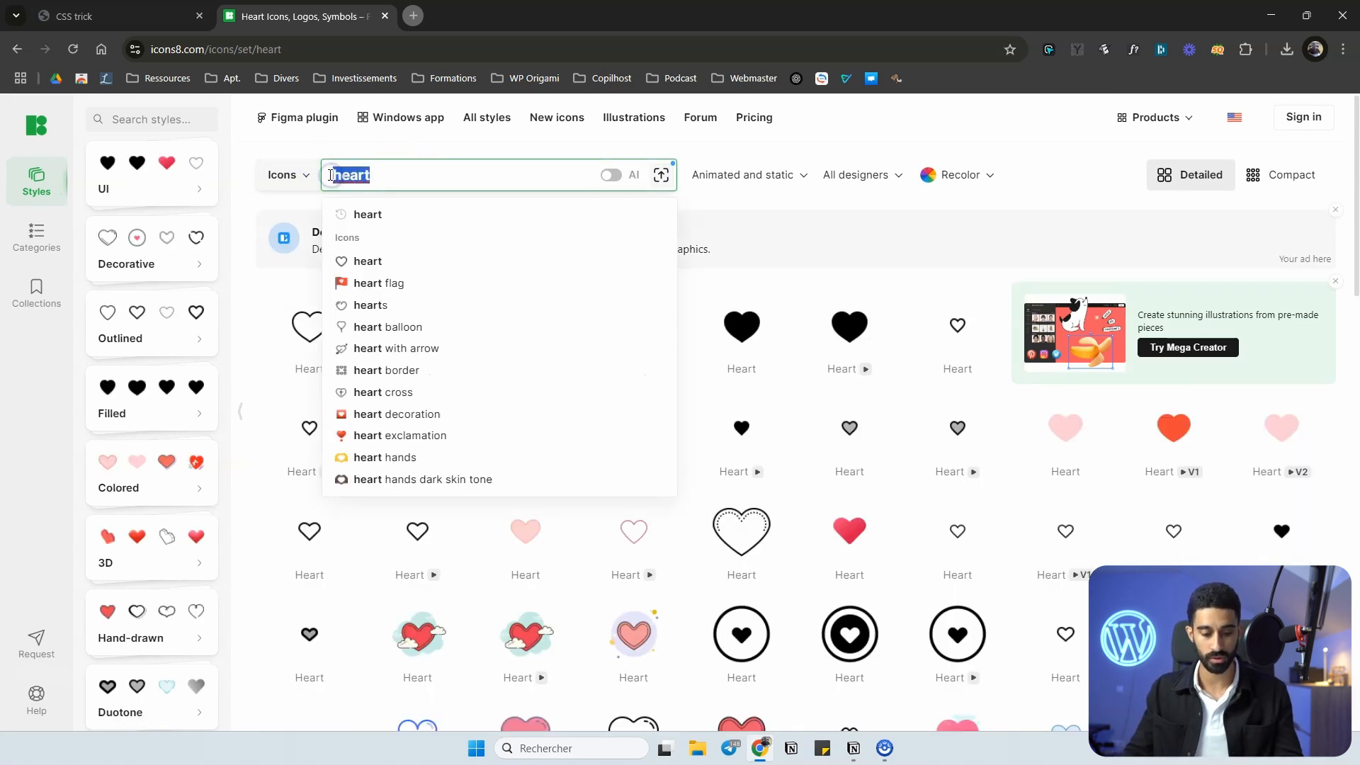
text(cursor)
key(Return)
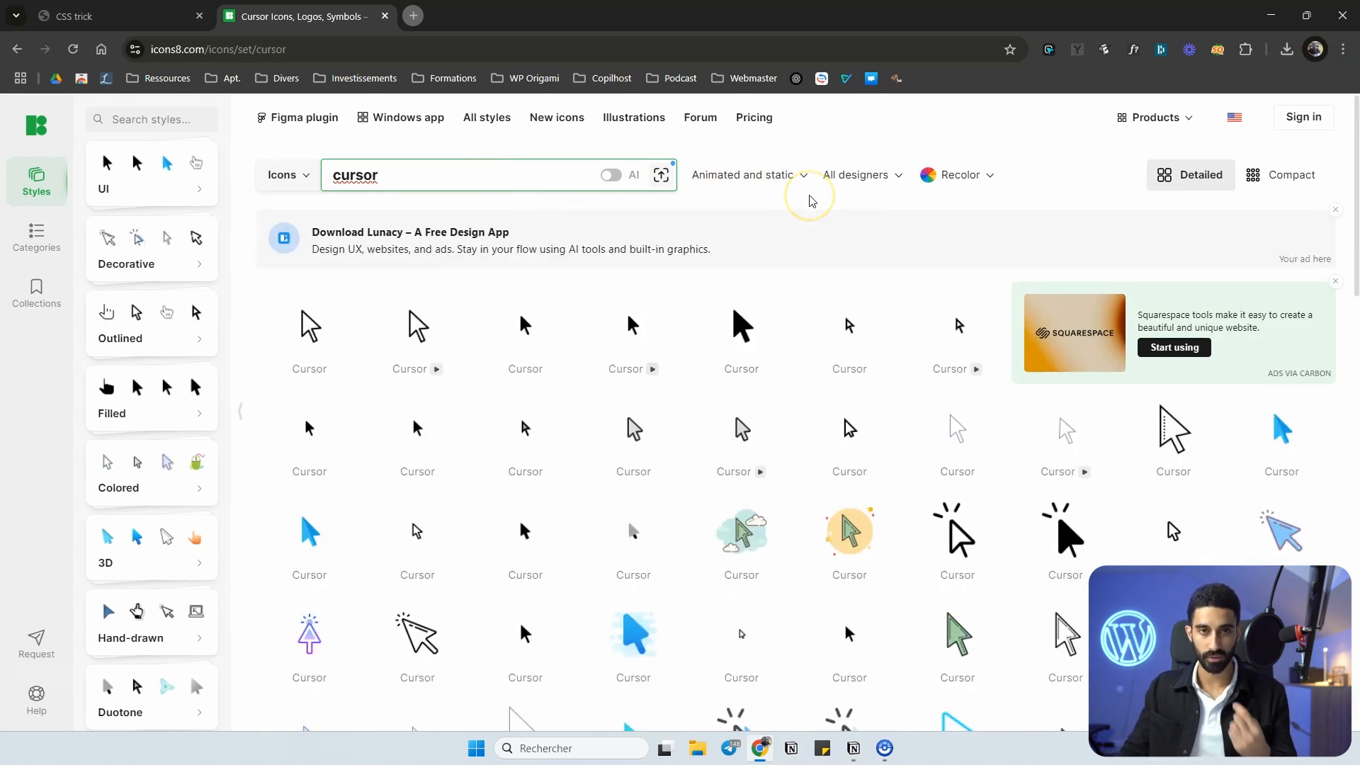
scroll(1069, 439, down, 3)
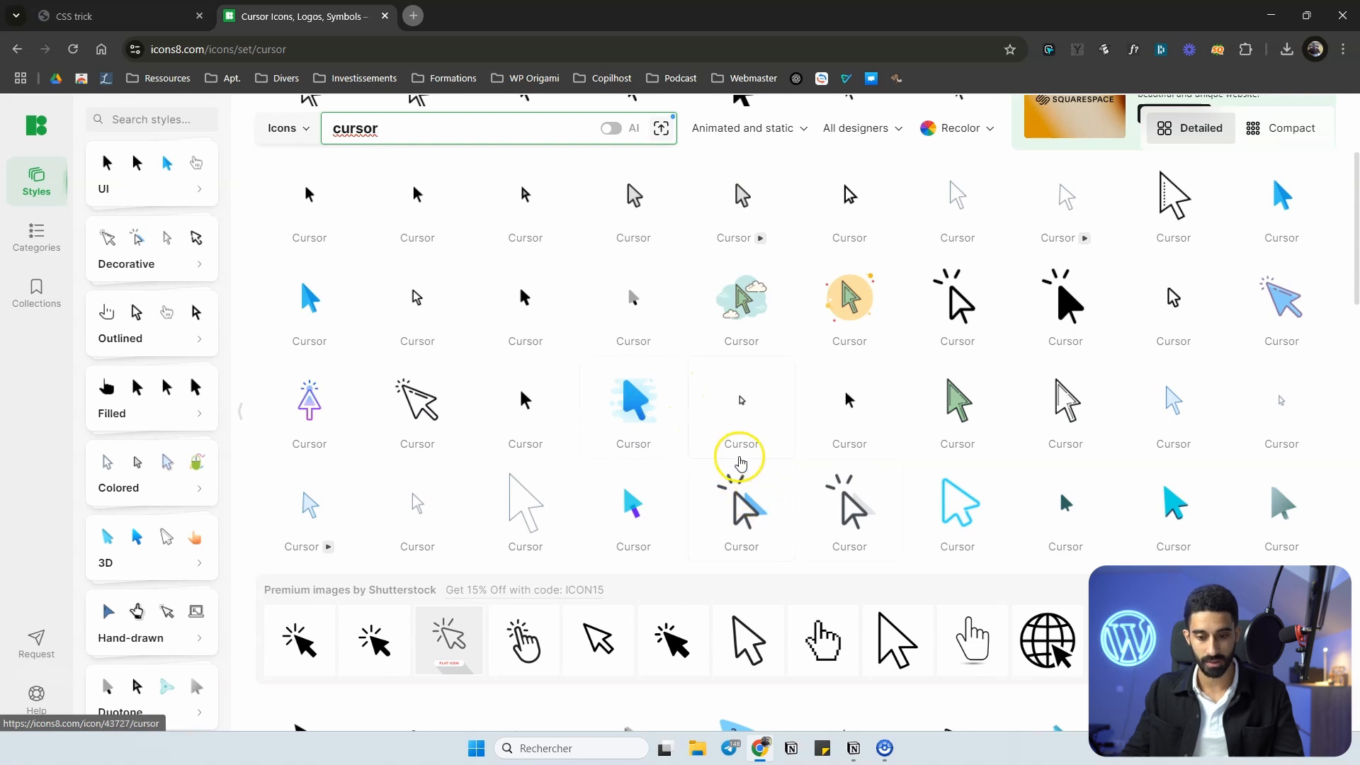
scroll(312, 375, down, 2)
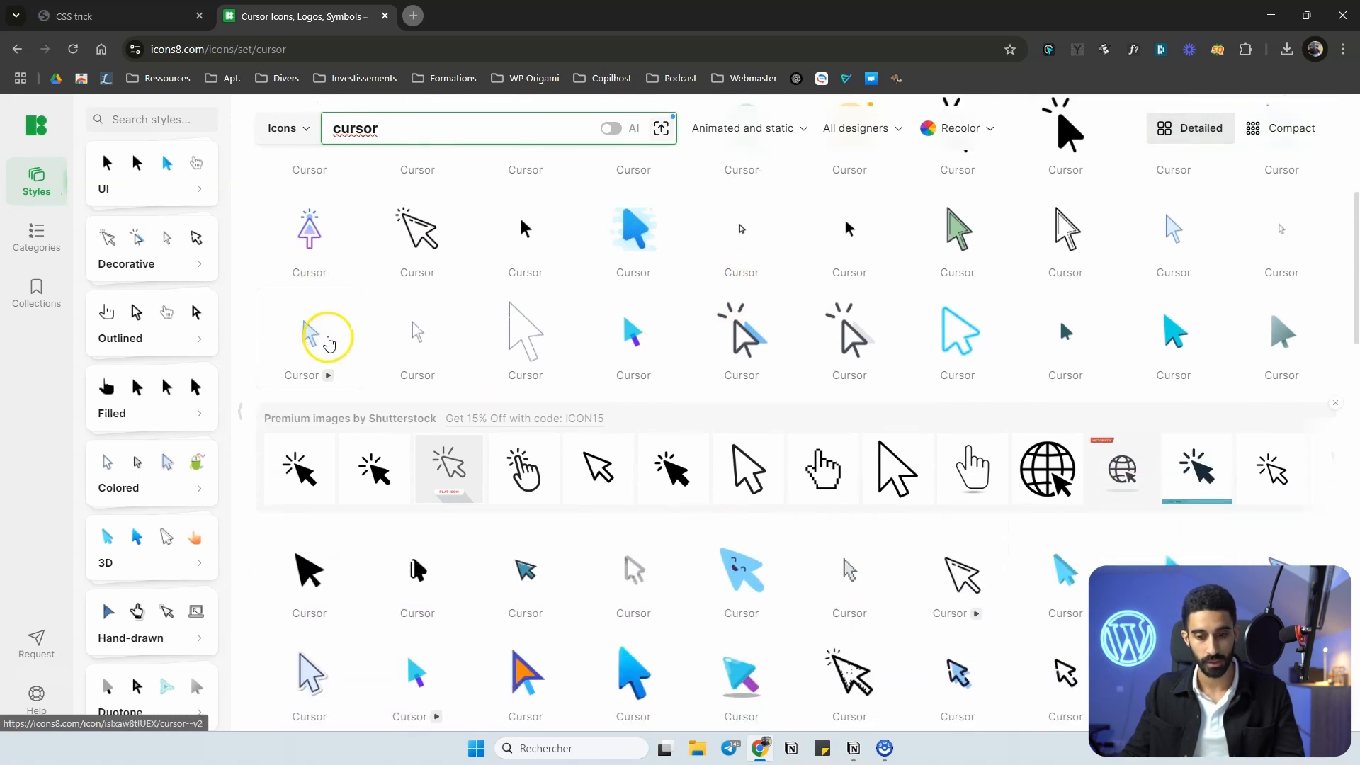
scroll(328, 343, down, 3)
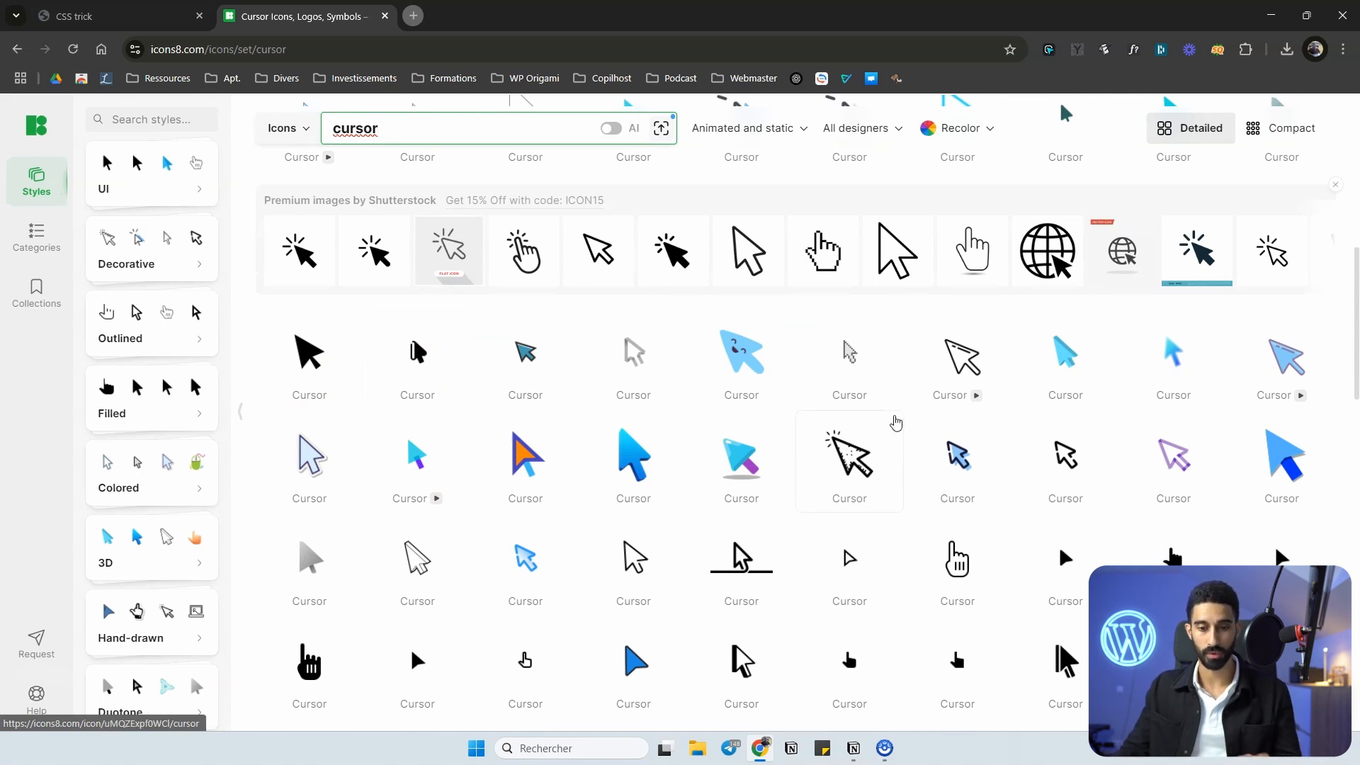
scroll(850, 414, down, 1)
scroll(718, 304, up, 3)
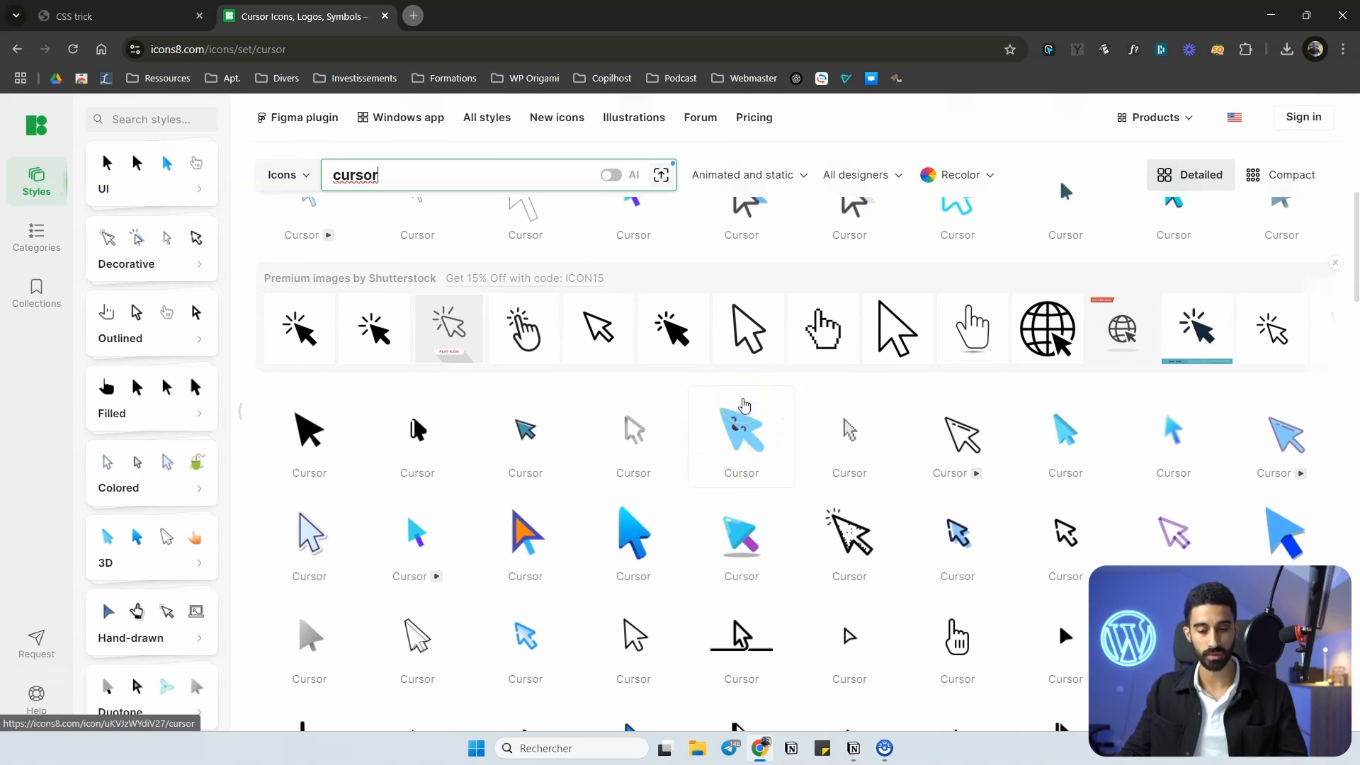
click(744, 397)
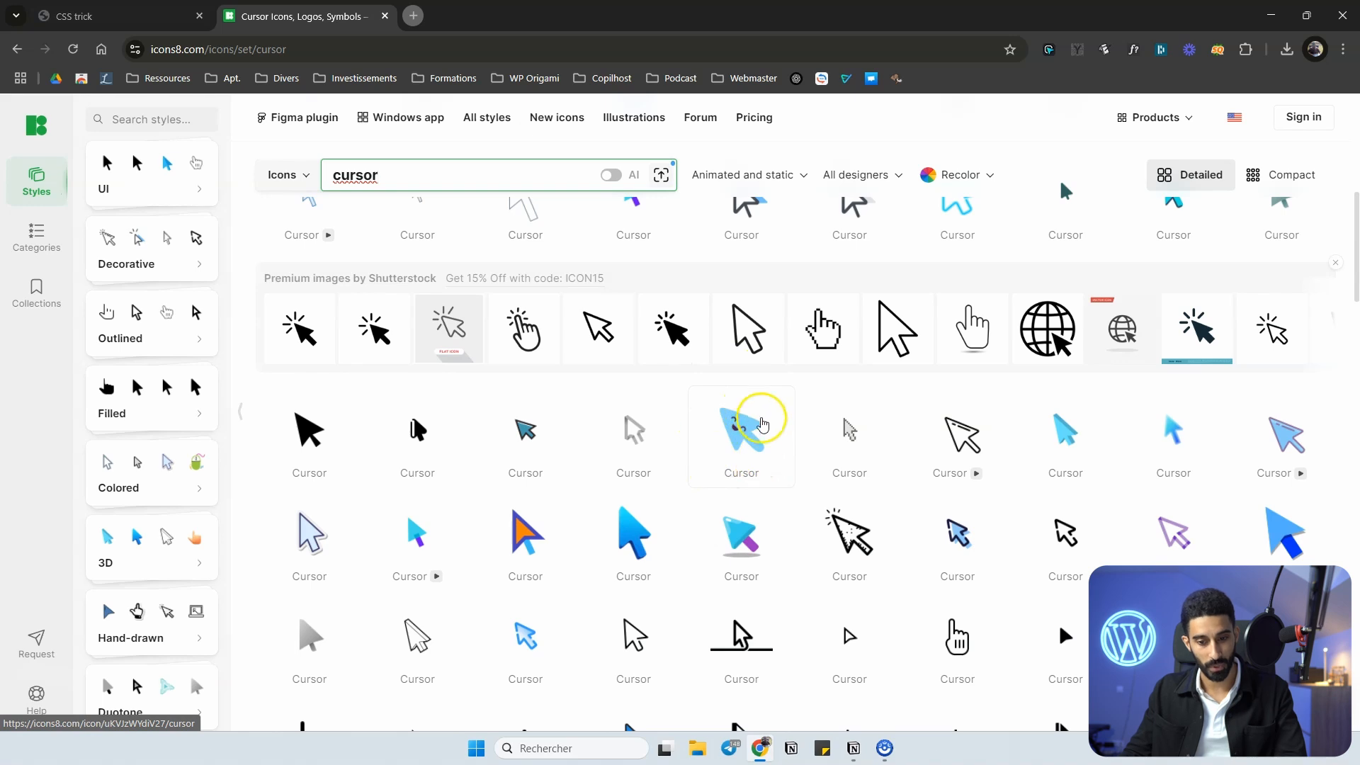
Replace the cursor search with "heart" and list the heart icons again.
scroll(761, 424, up, 10)
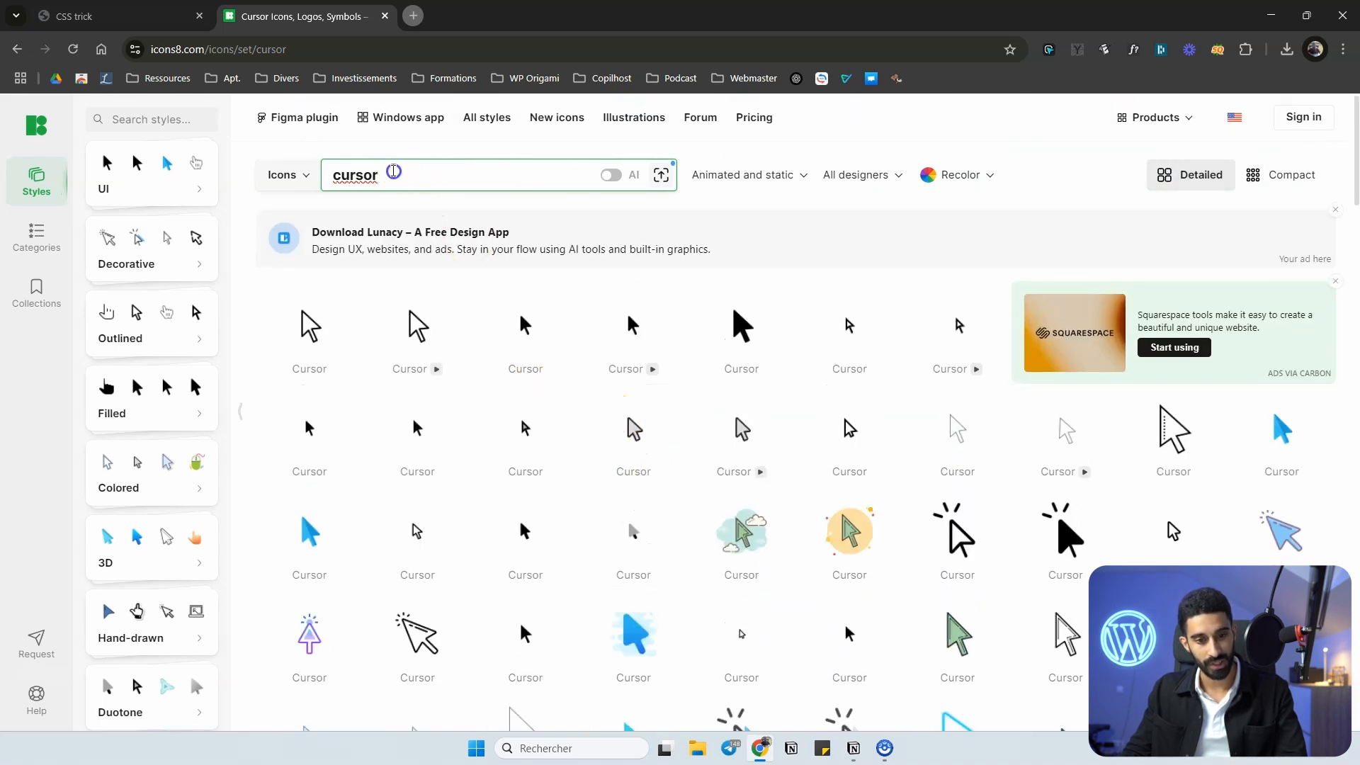
double_click(340, 175)
key(BackSpace)
text(heart)
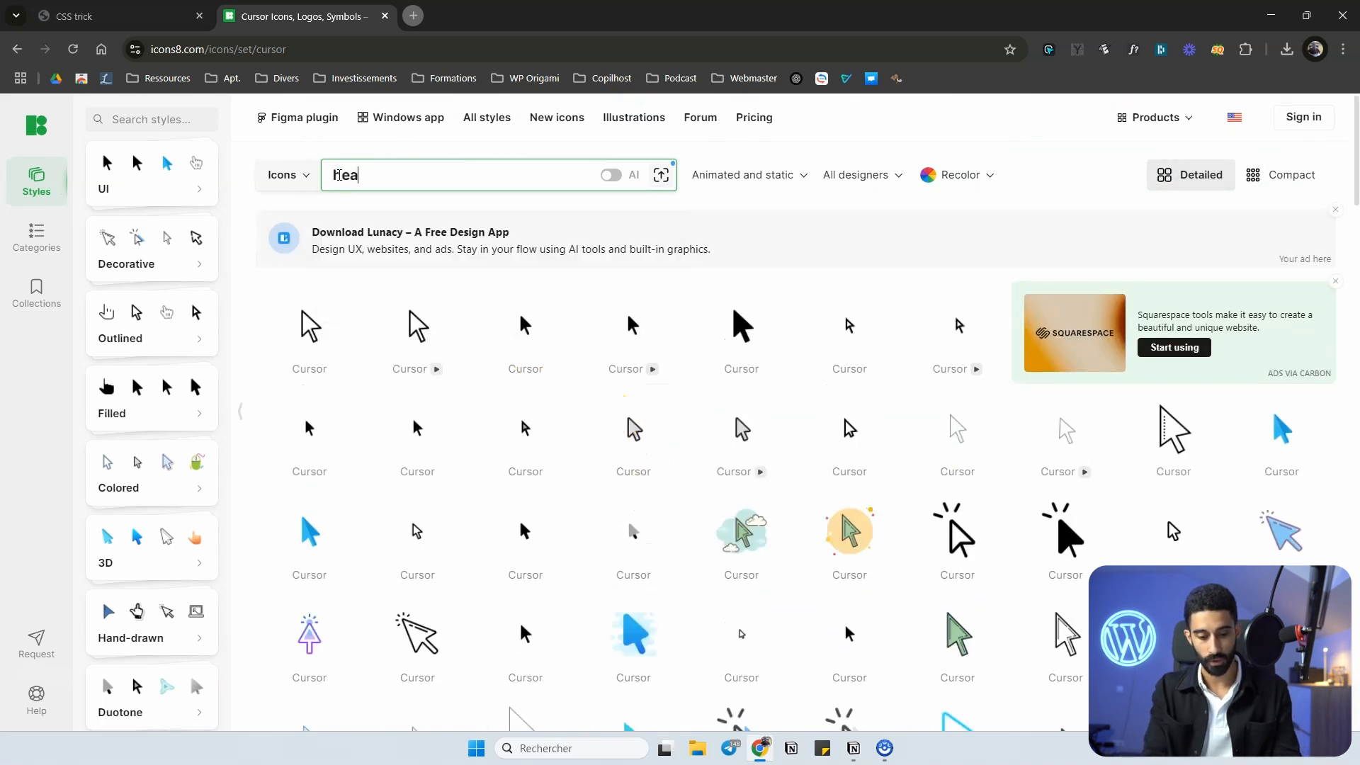
key(Return)
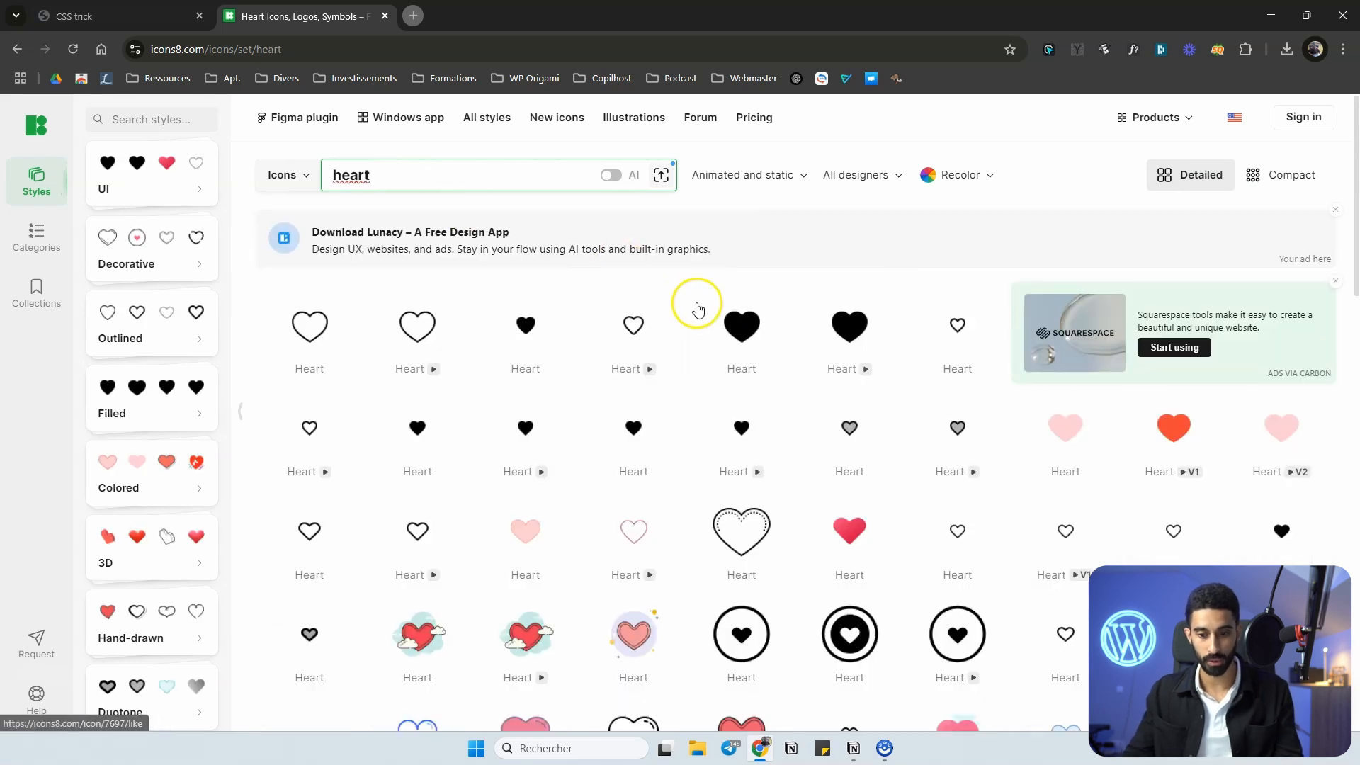
Browse the heart icon results and open the red Color Hand Drawn heart icon.
scroll(779, 303, down, 2)
scroll(807, 307, up, 1)
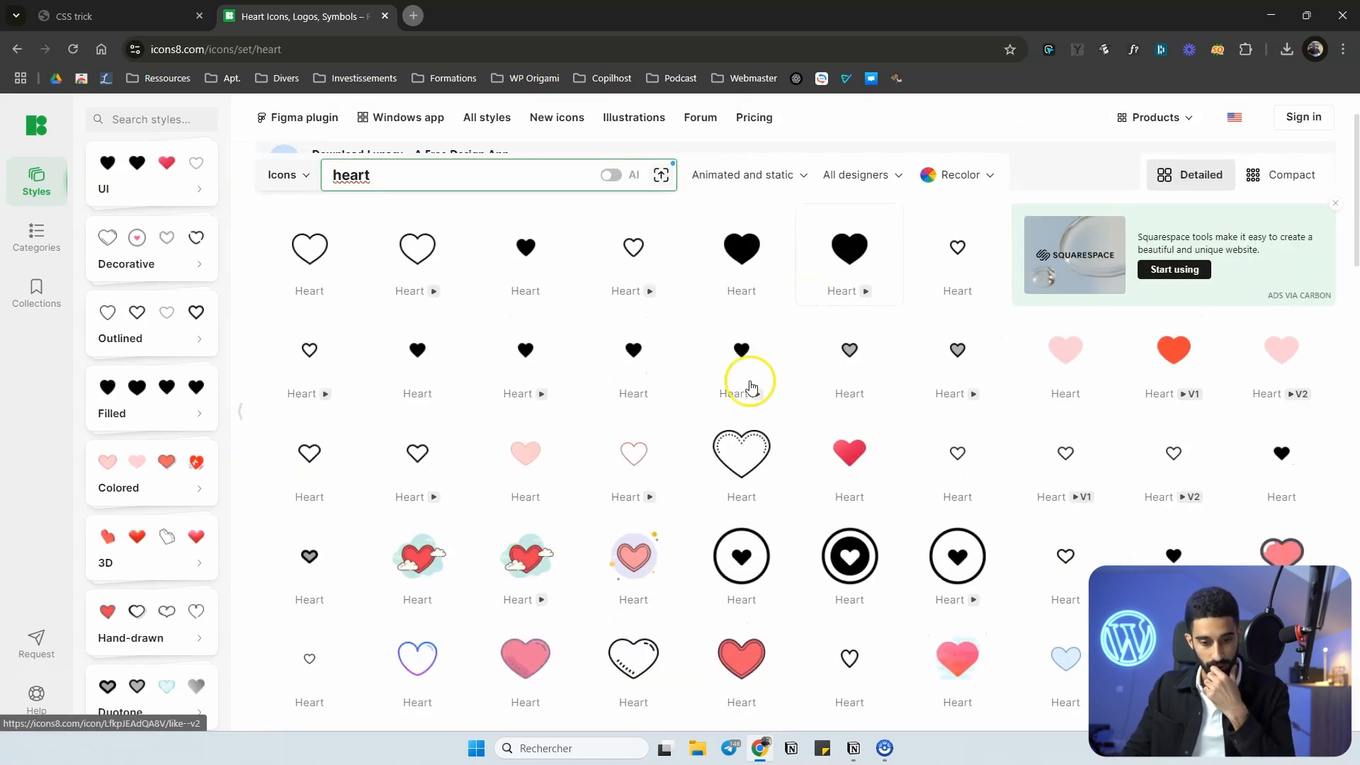
scroll(899, 439, down, 1)
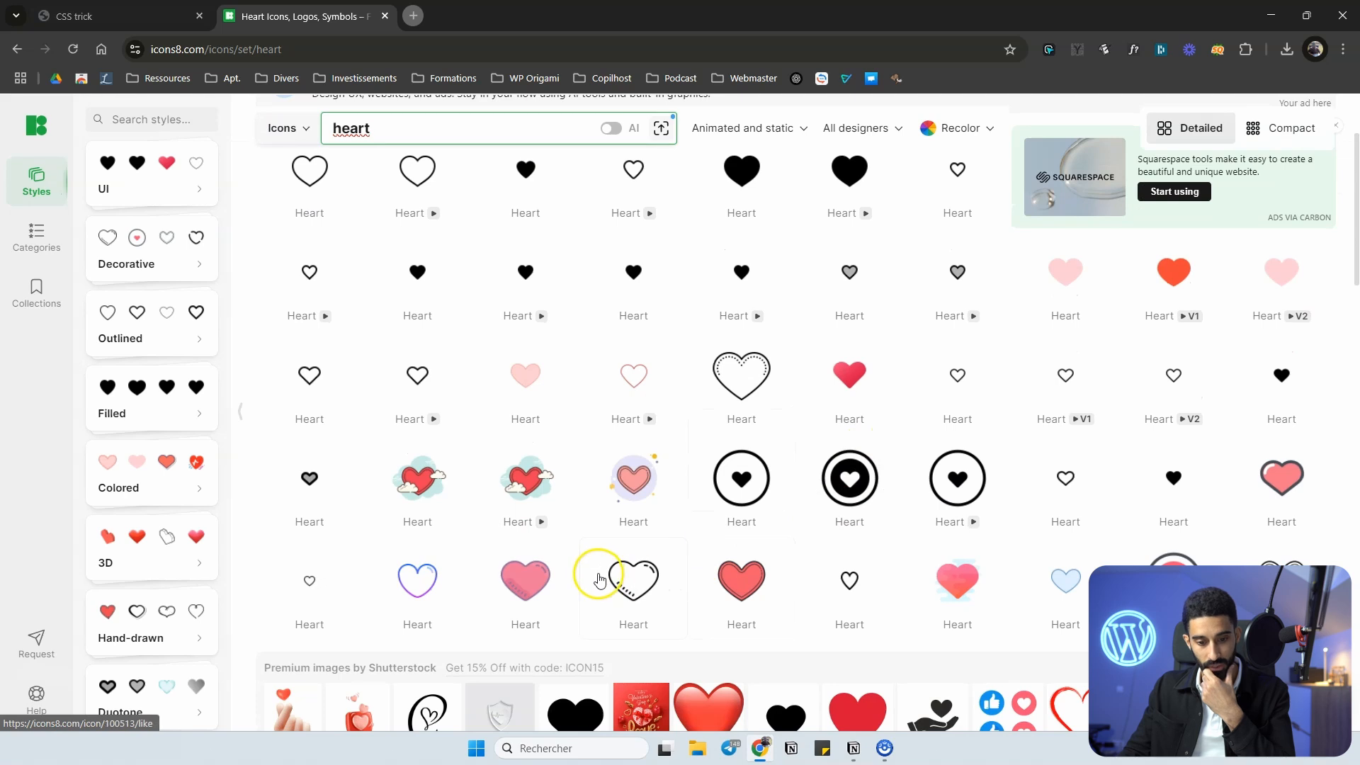
scroll(616, 577, down, 2)
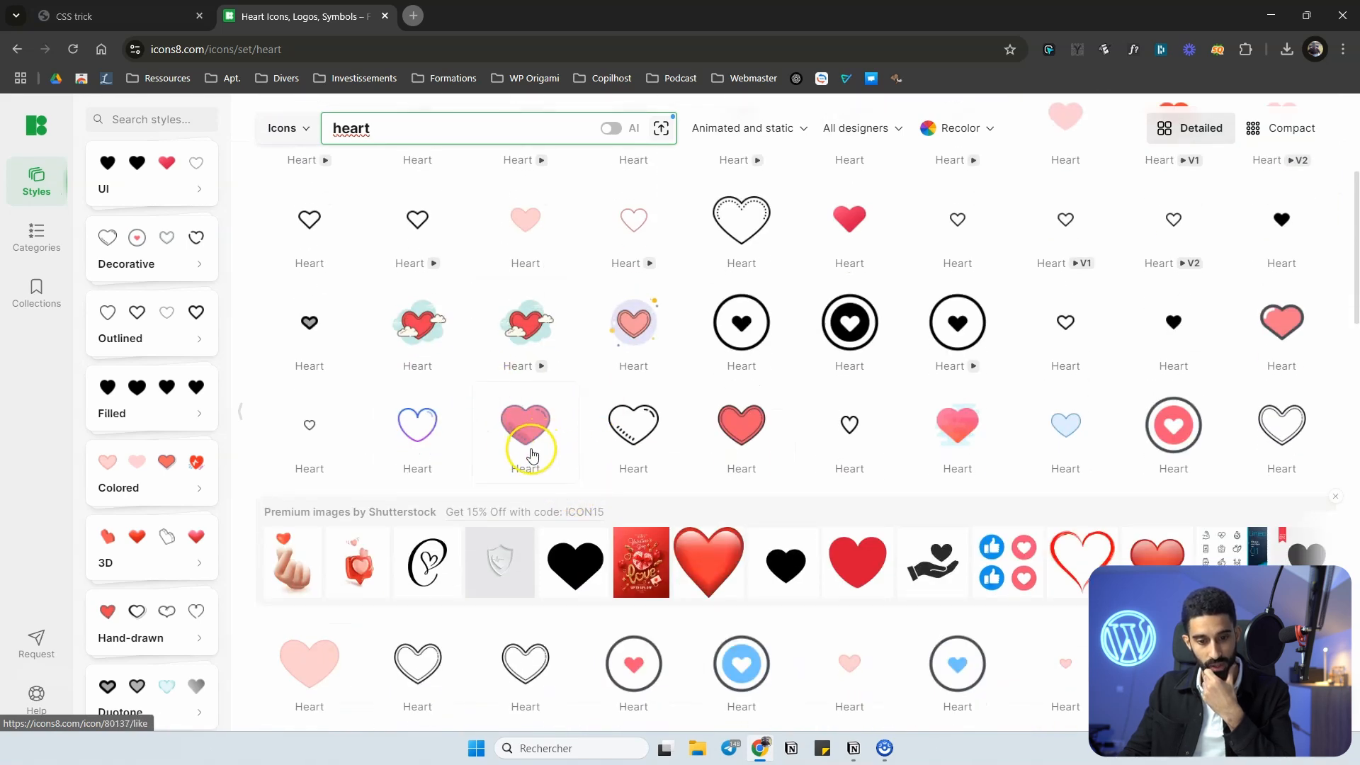
click(744, 430)
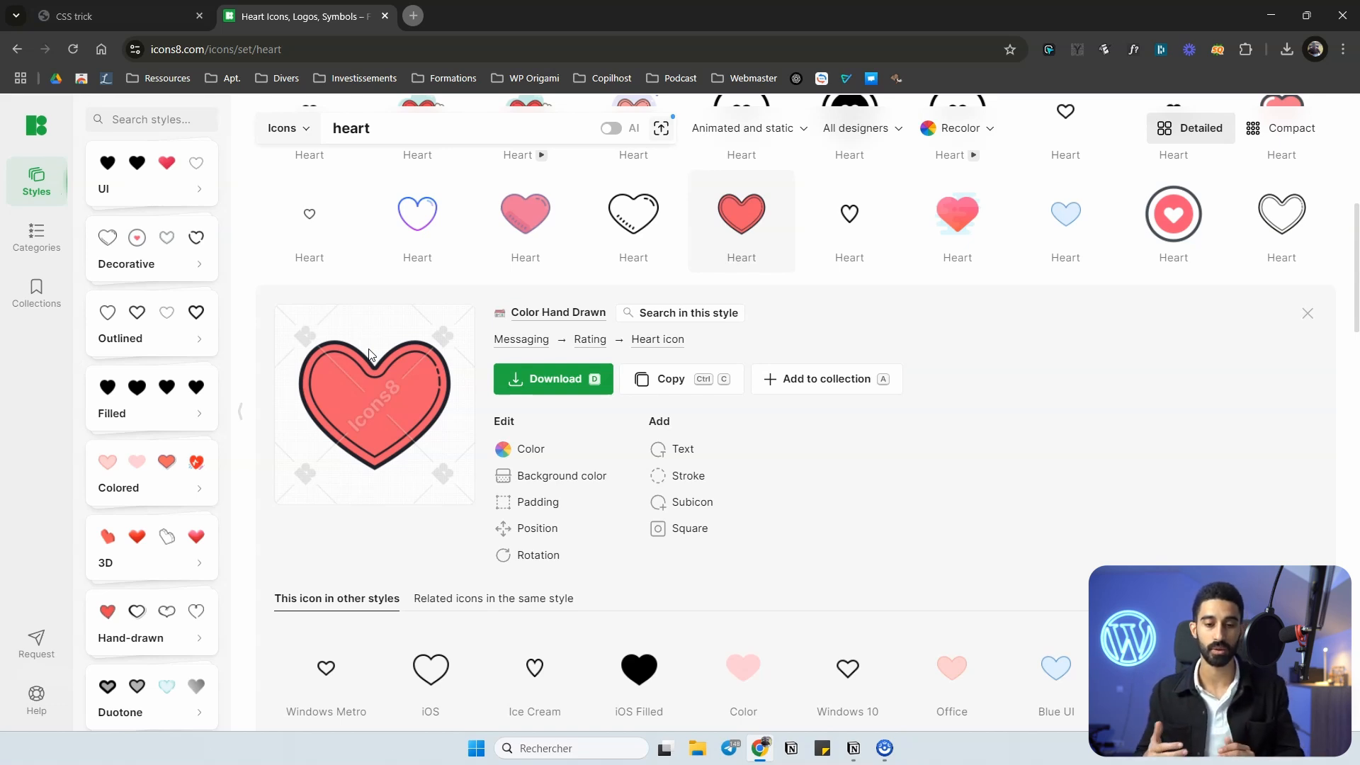
click(393, 493)
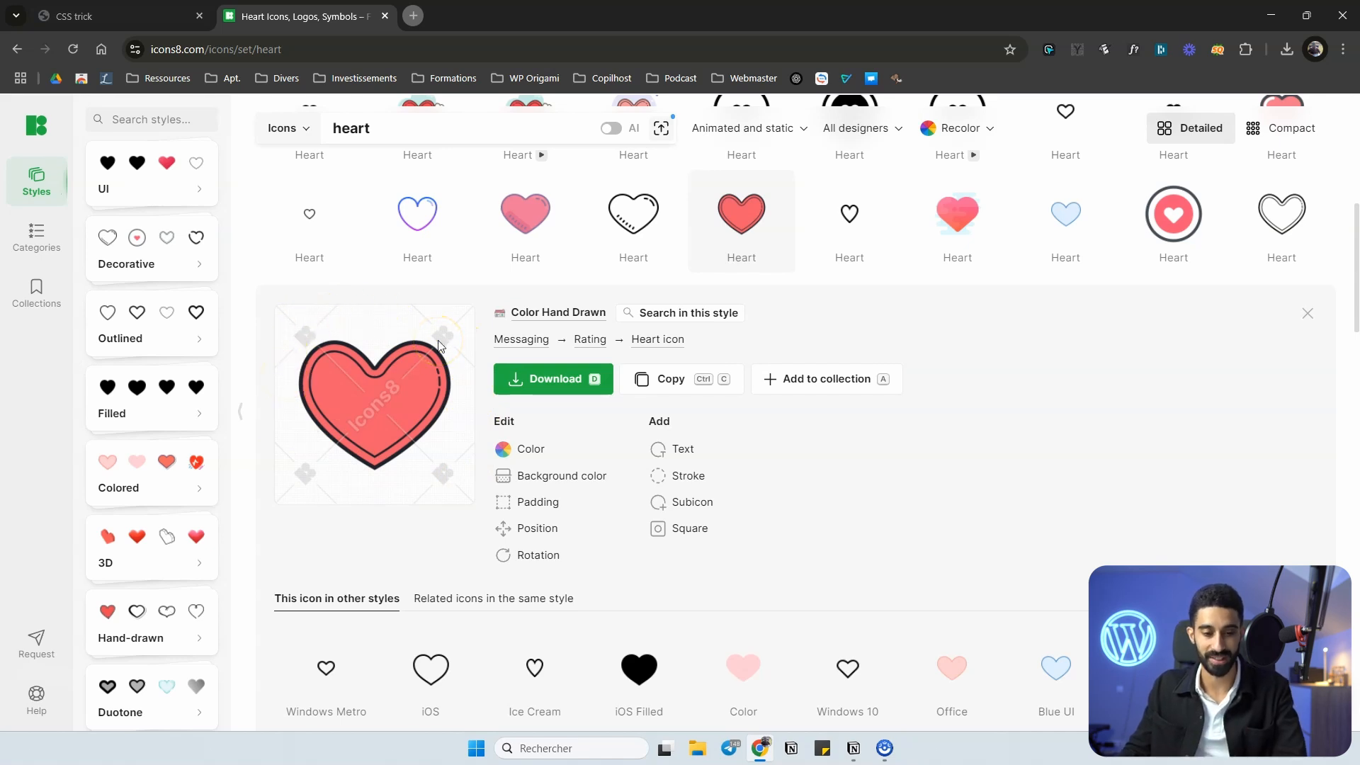
Download the red heart icon as a free PNG at 100×100.
click(545, 383)
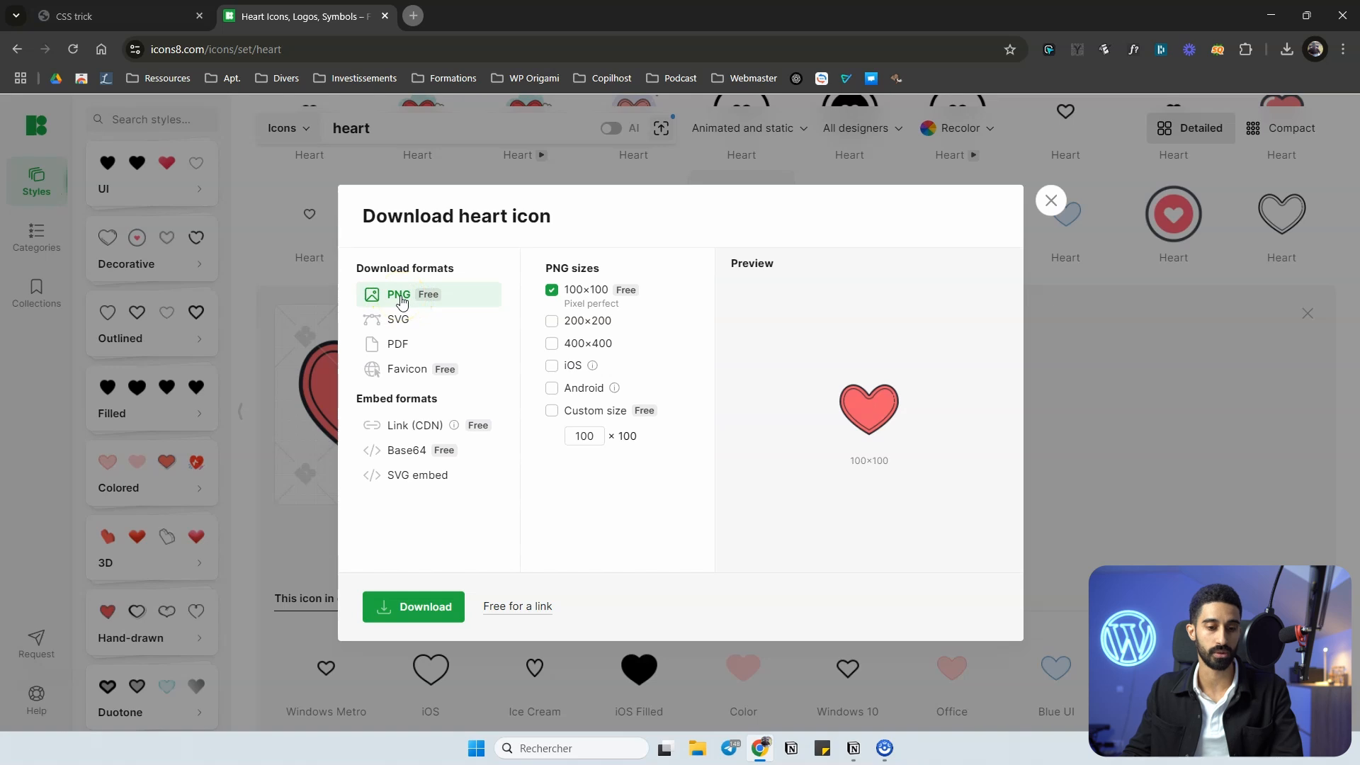
click(400, 321)
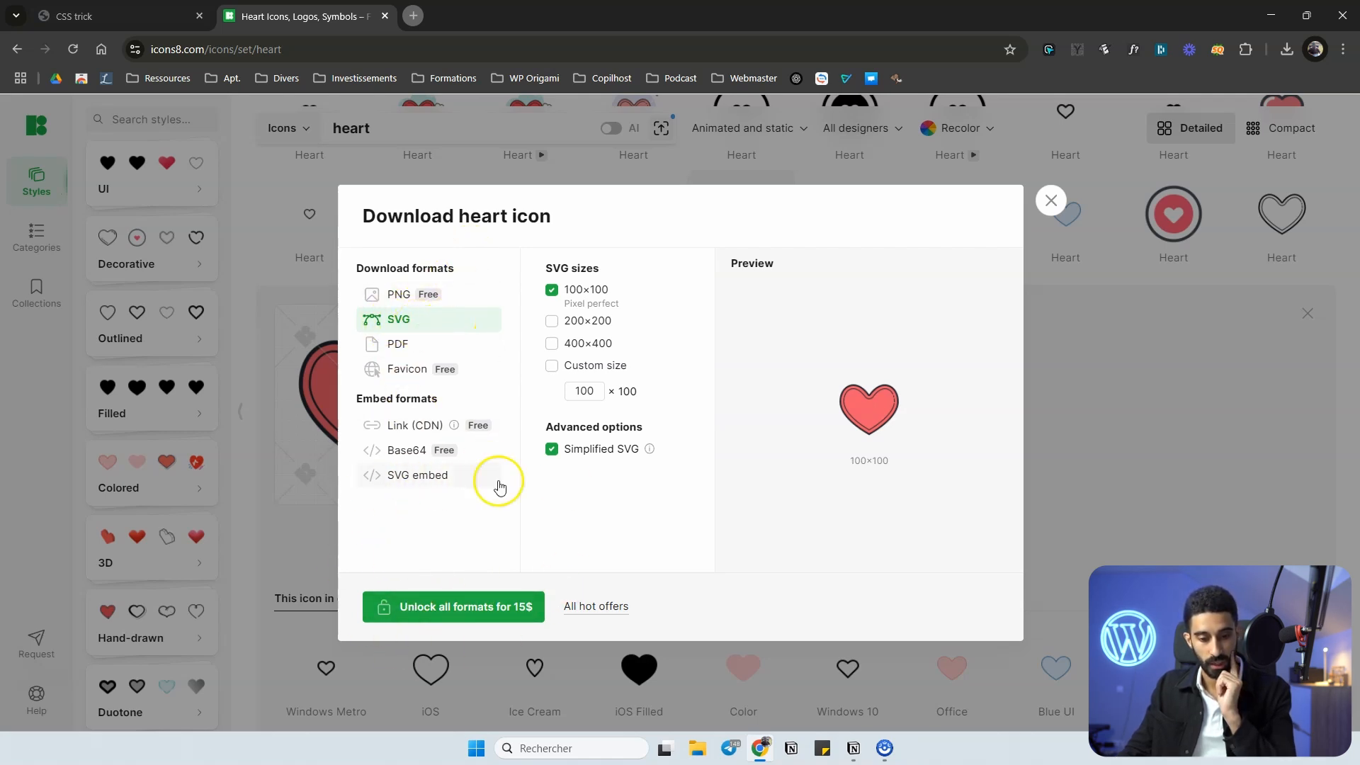
click(403, 294)
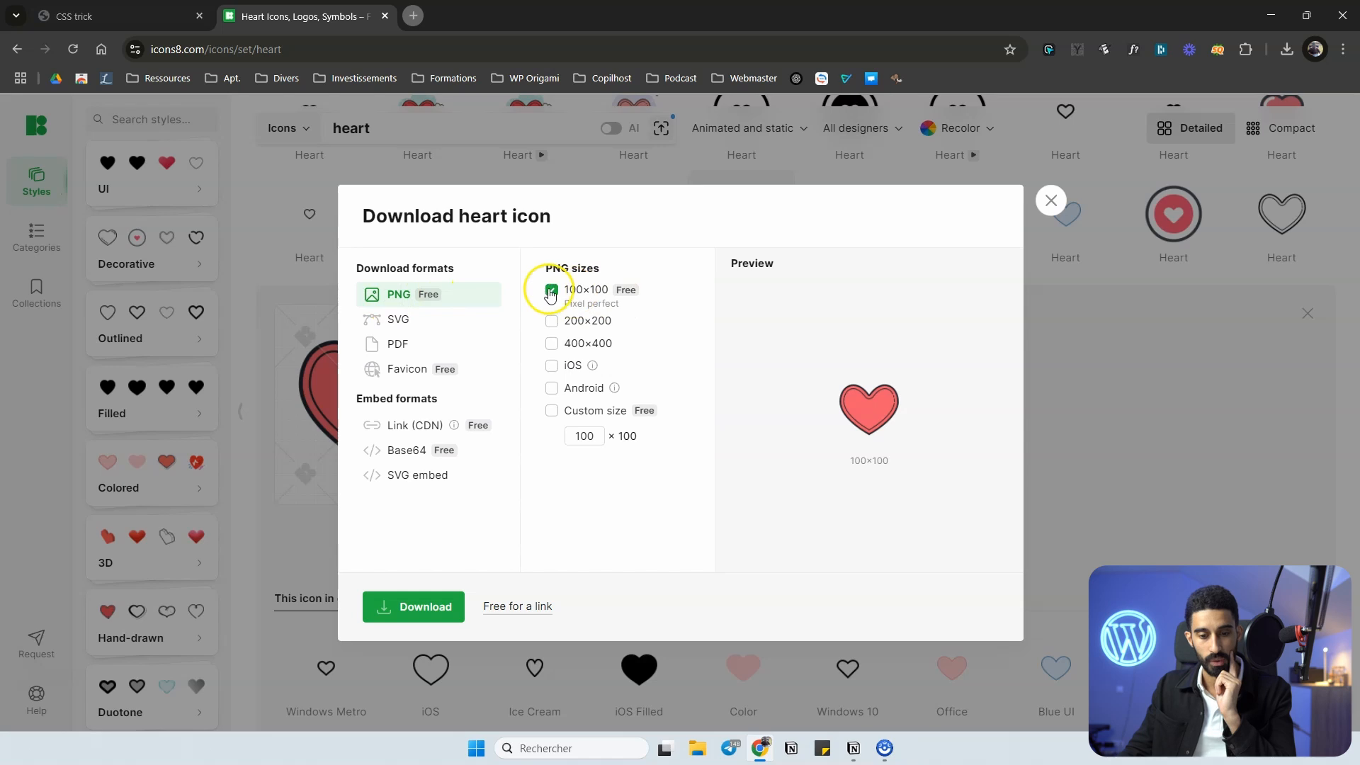
click(410, 607)
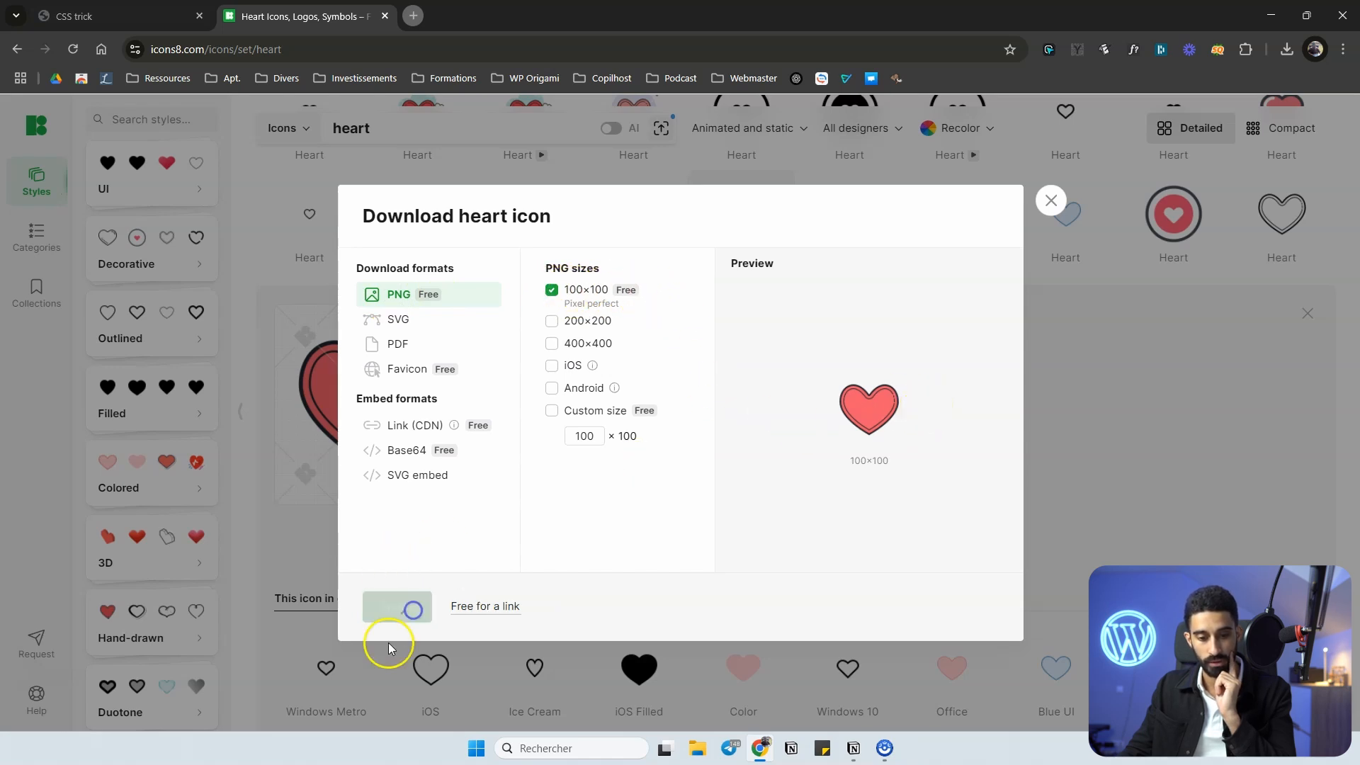
Switch to the WordPress site and upload the downloaded heart PNG to its Media Library.
click(176, 18)
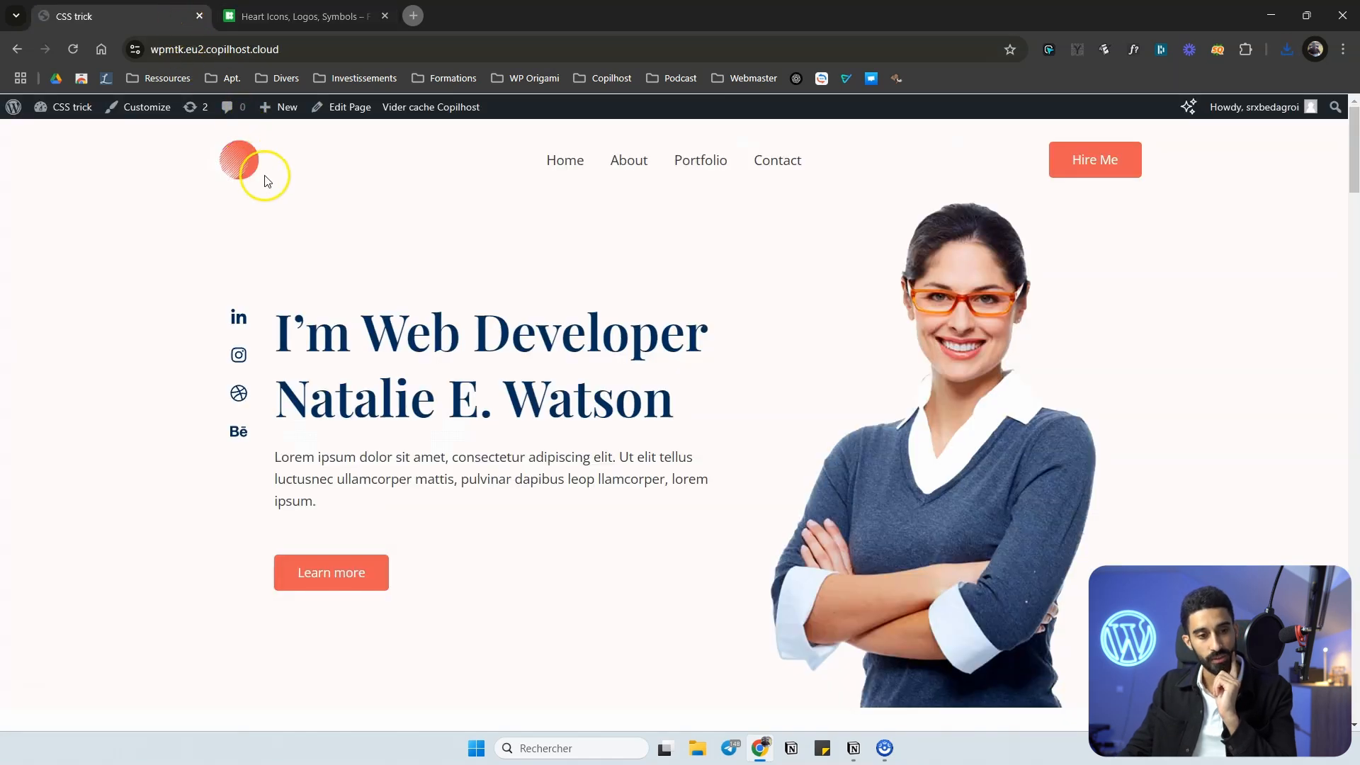
click(71, 106)
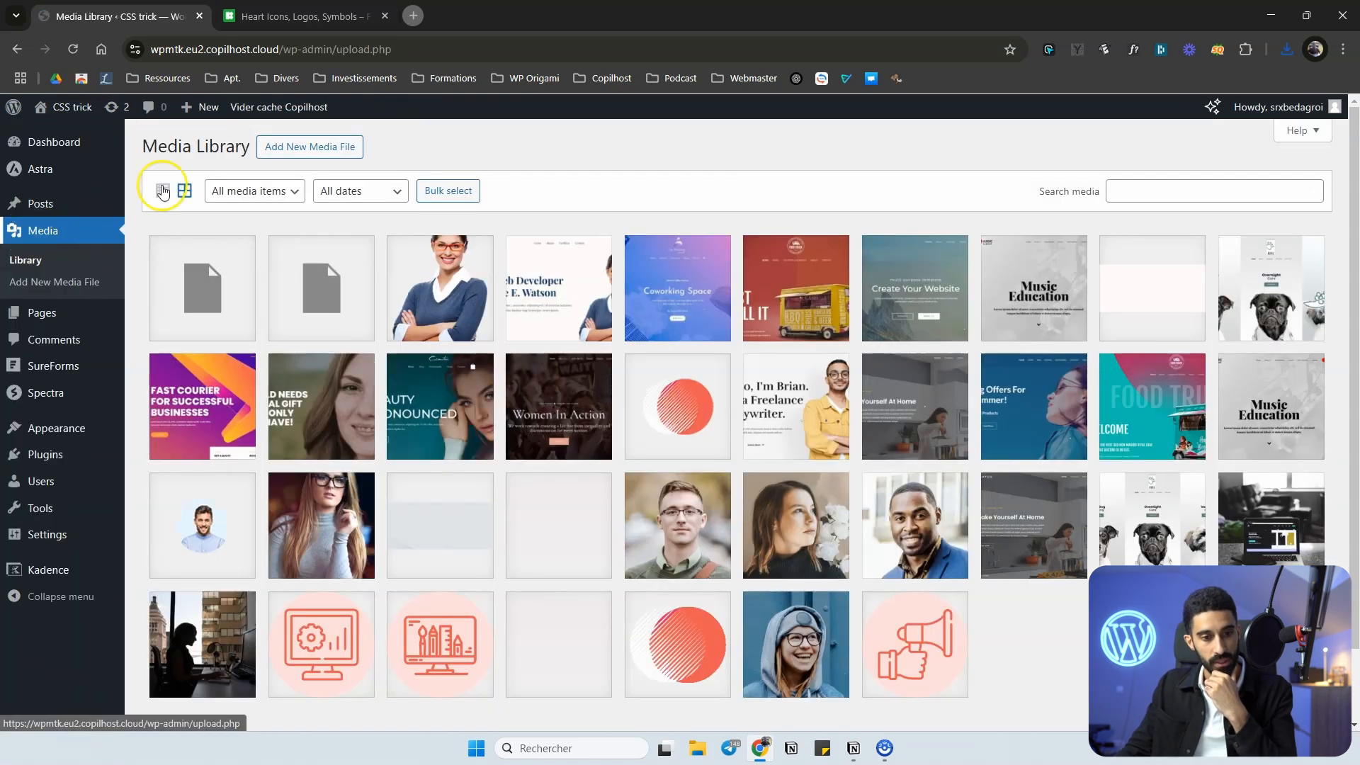
click(305, 147)
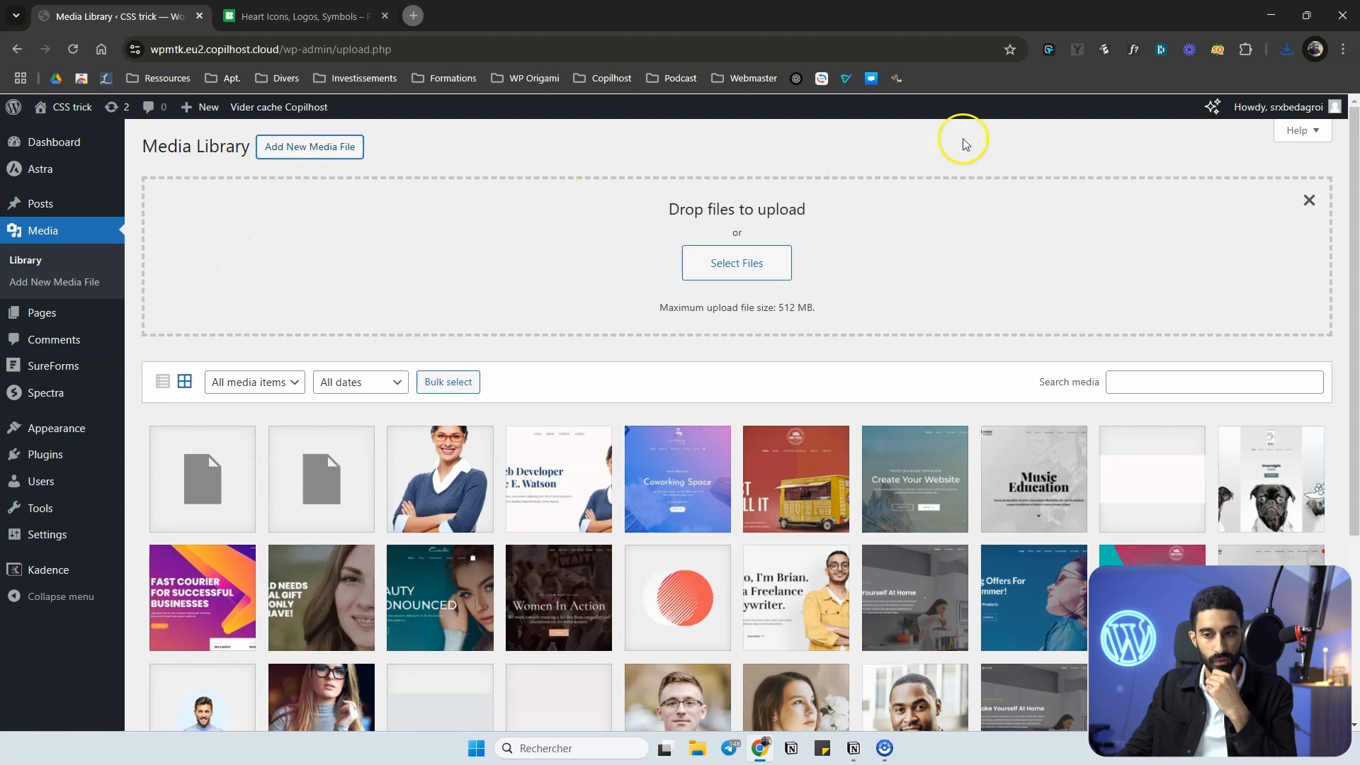
click(1286, 49)
drag(1119, 119, 540, 231)
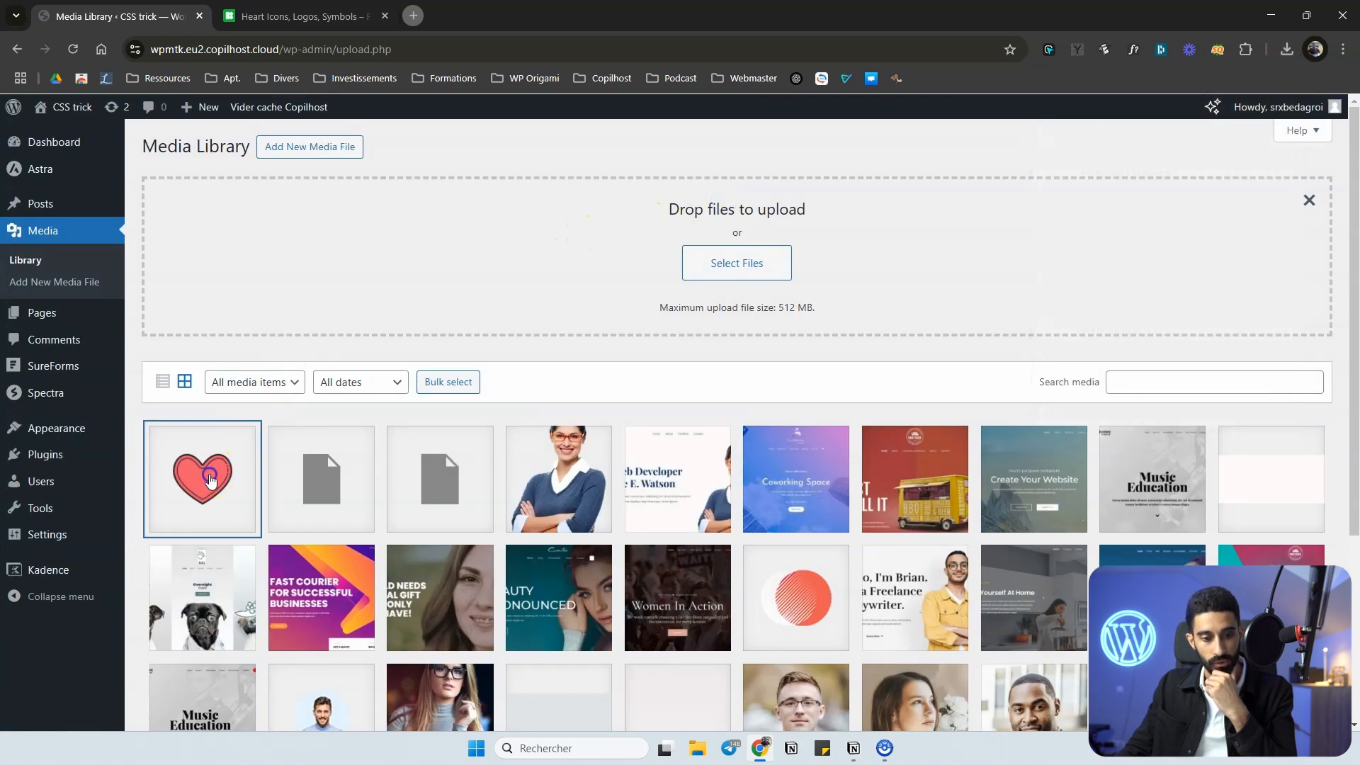
Copy the file URL of the uploaded heart image from its attachment details and close them.
click(210, 480)
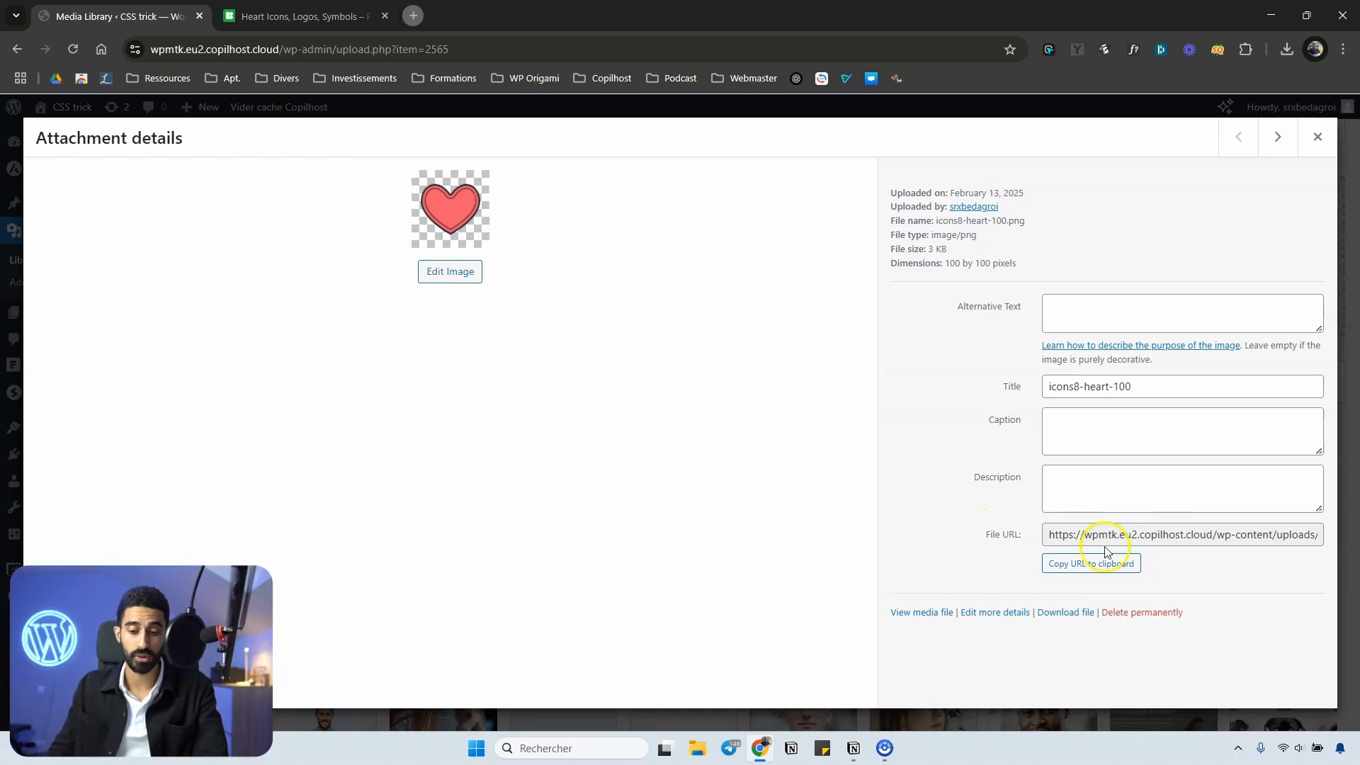
click(1069, 564)
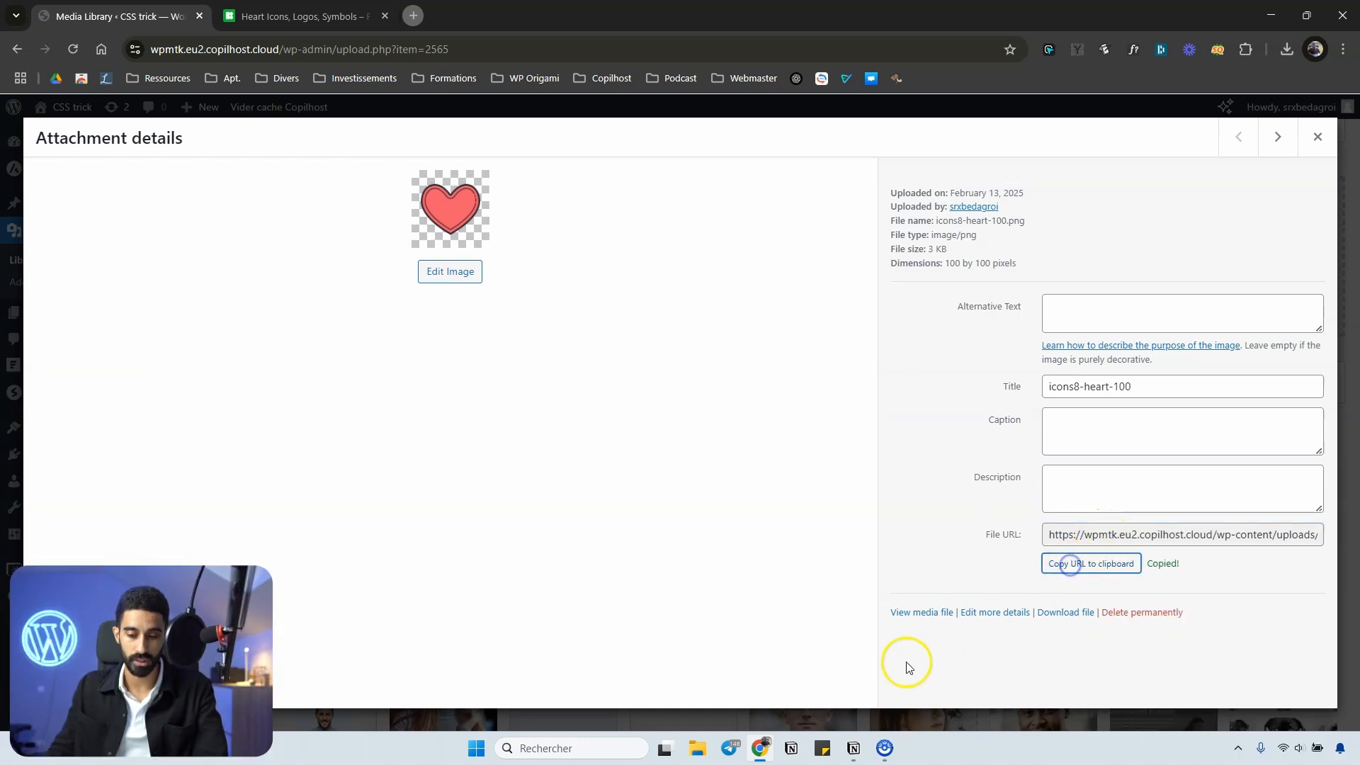
click(1317, 137)
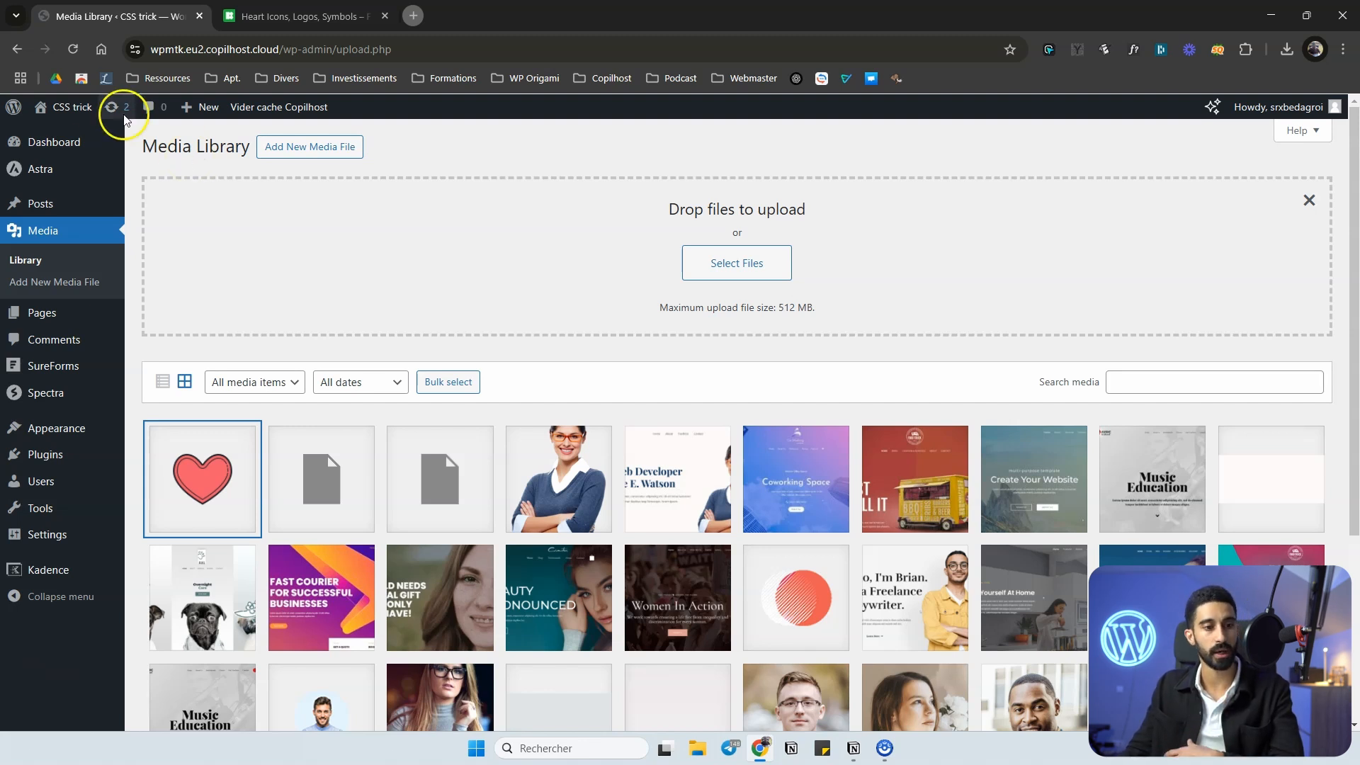
Open the site's Additional CSS in the Customizer and paste a .class rule with a cursor: url(), auto declaration.
click(75, 107)
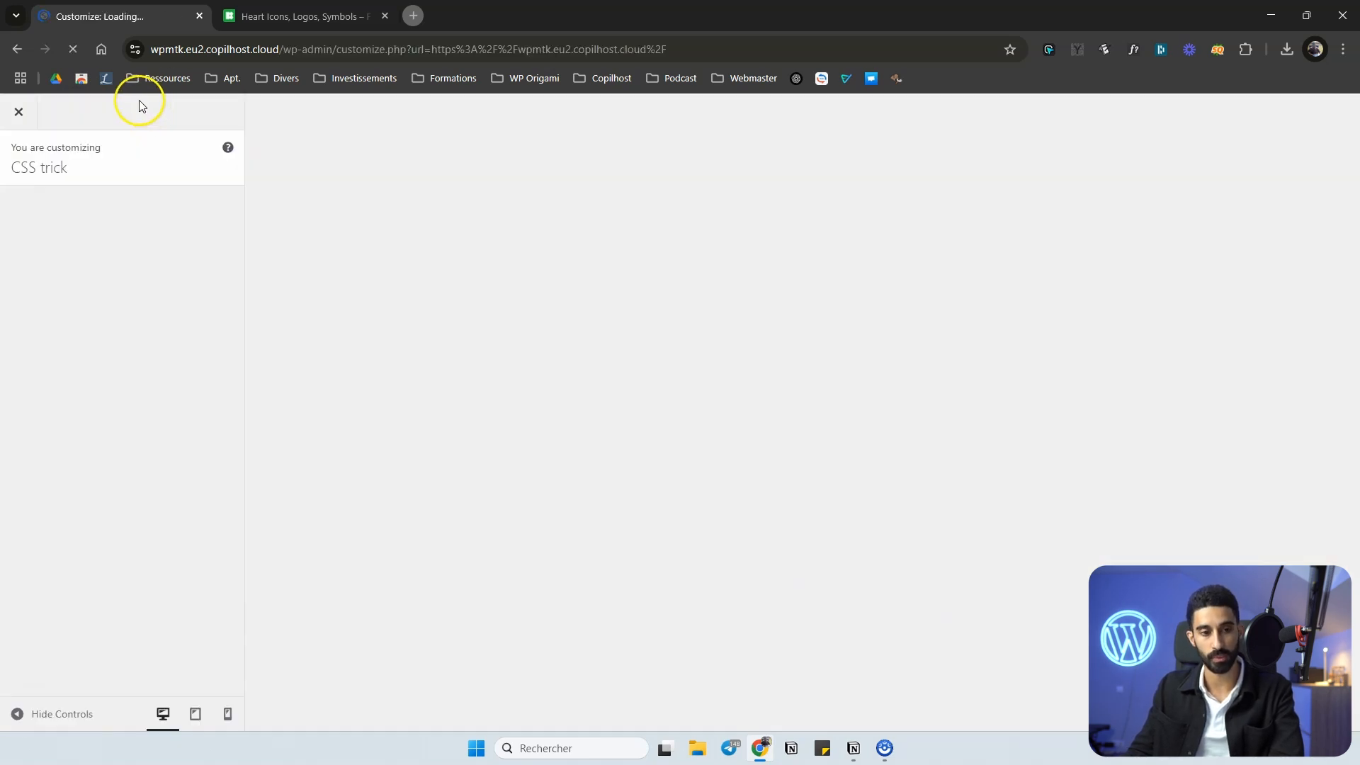
scroll(152, 456, down, 1)
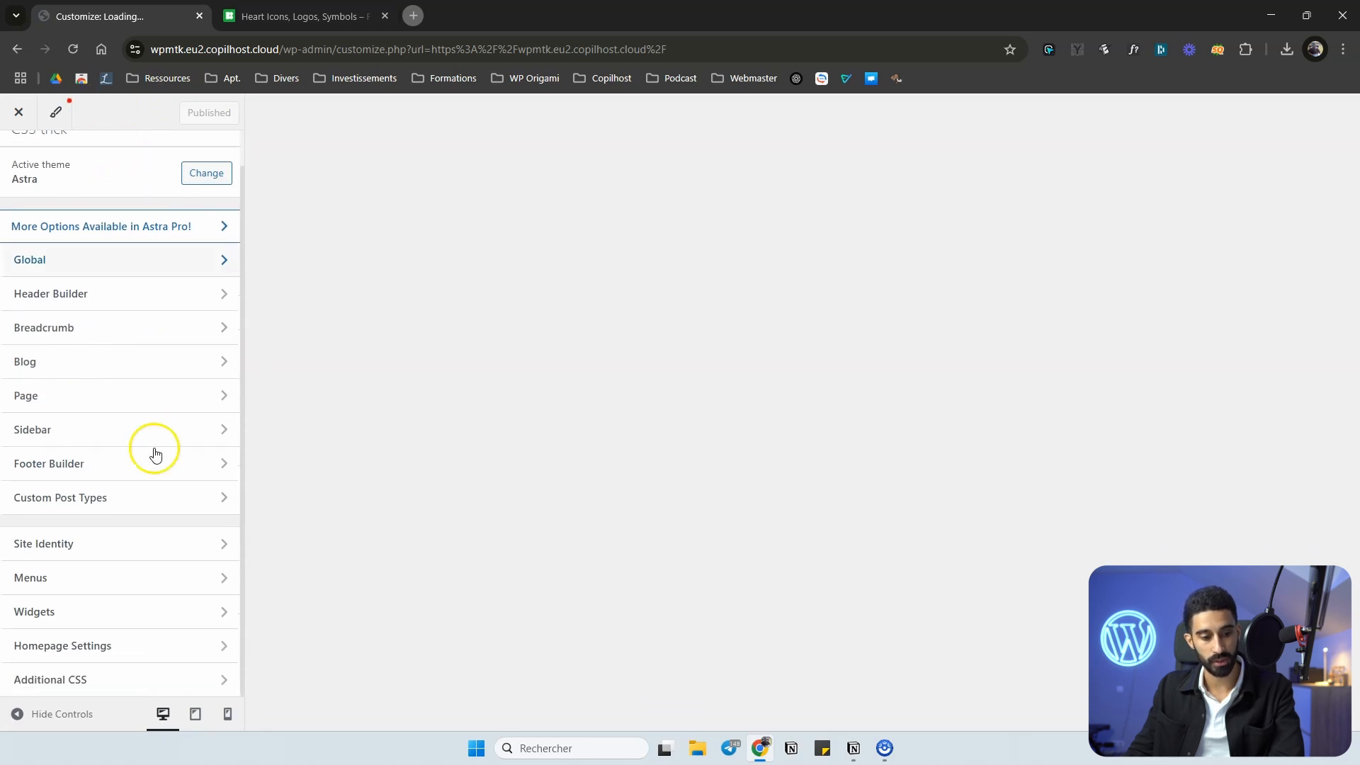
click(138, 685)
scroll(100, 530, down, 3)
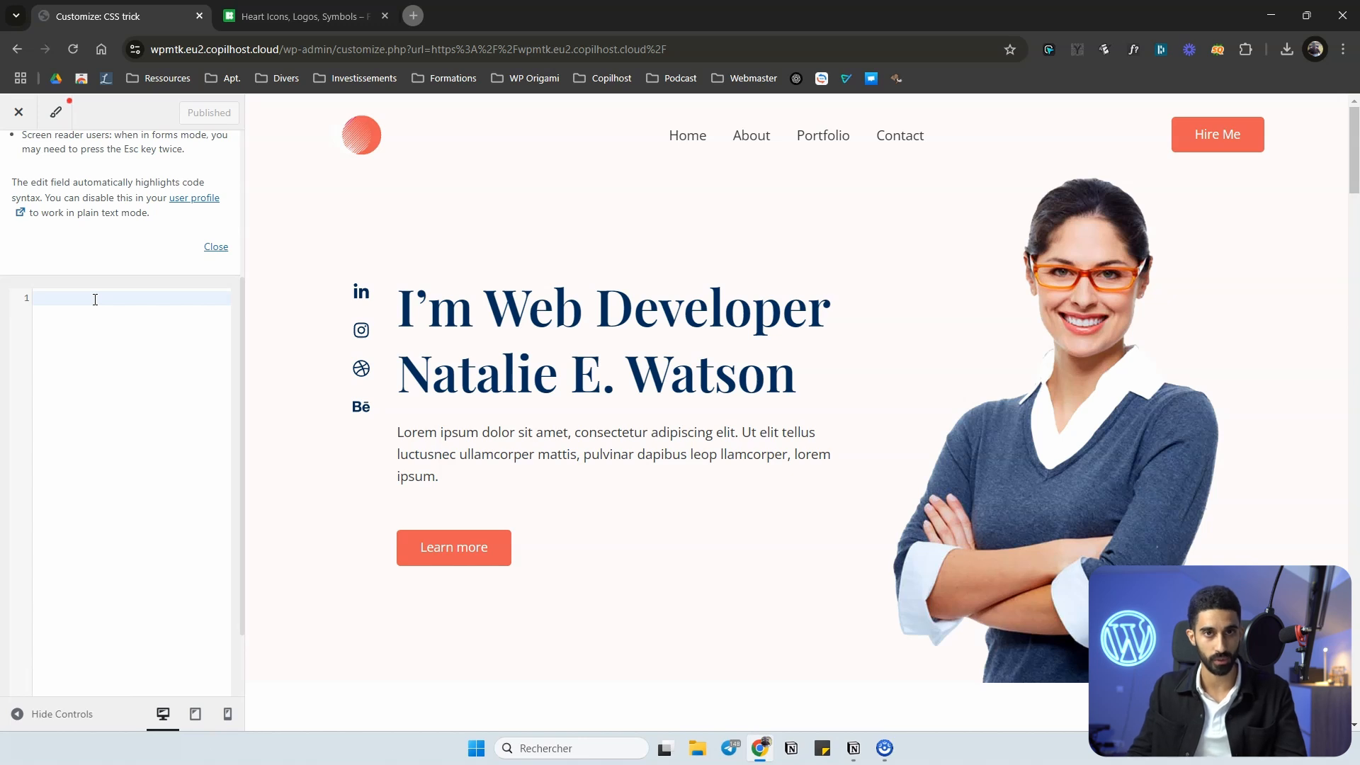
key(ctrl+v)
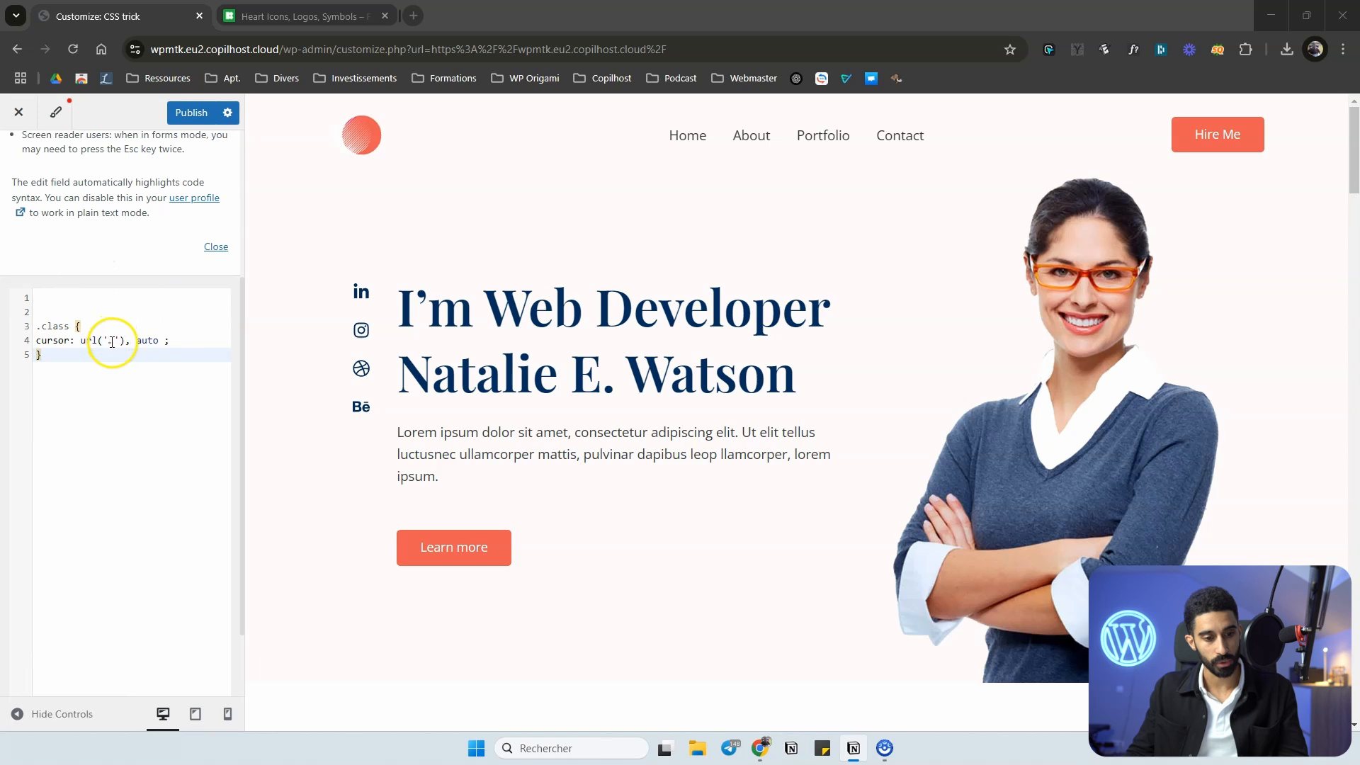
Replace the placeholder inside the cursor rule's url() with the copied address of icons8-heart-100.png.
click(107, 344)
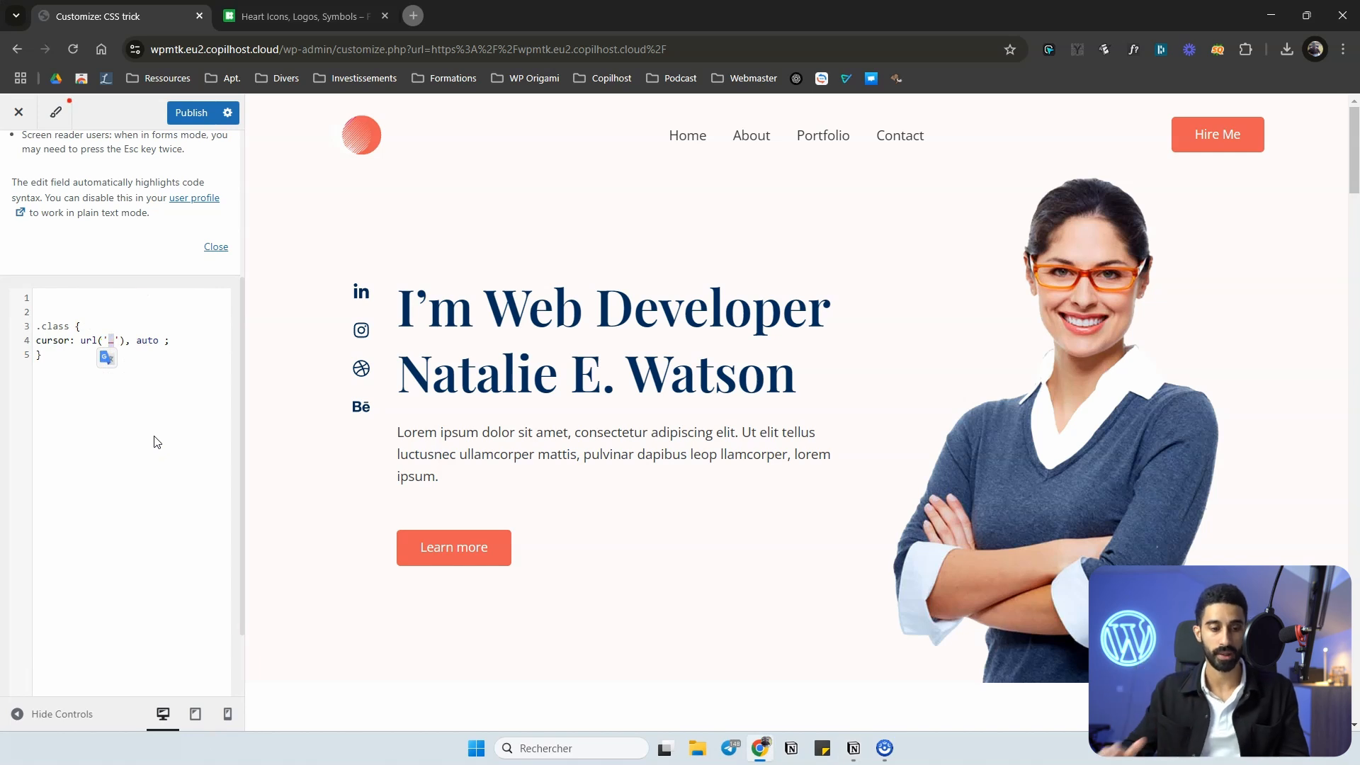
key(ctrl+v)
click(62, 355)
drag(68, 365, 104, 397)
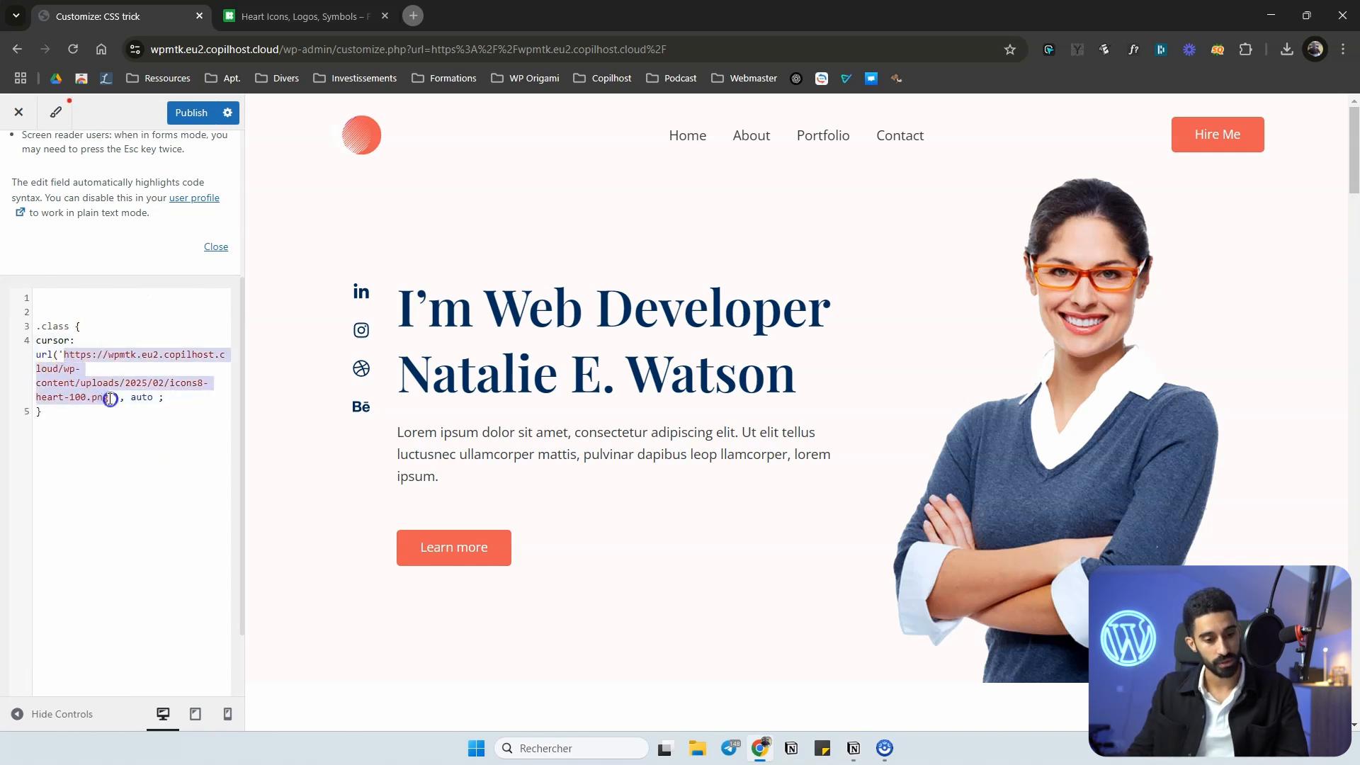
drag(49, 358, 97, 396)
click(92, 337)
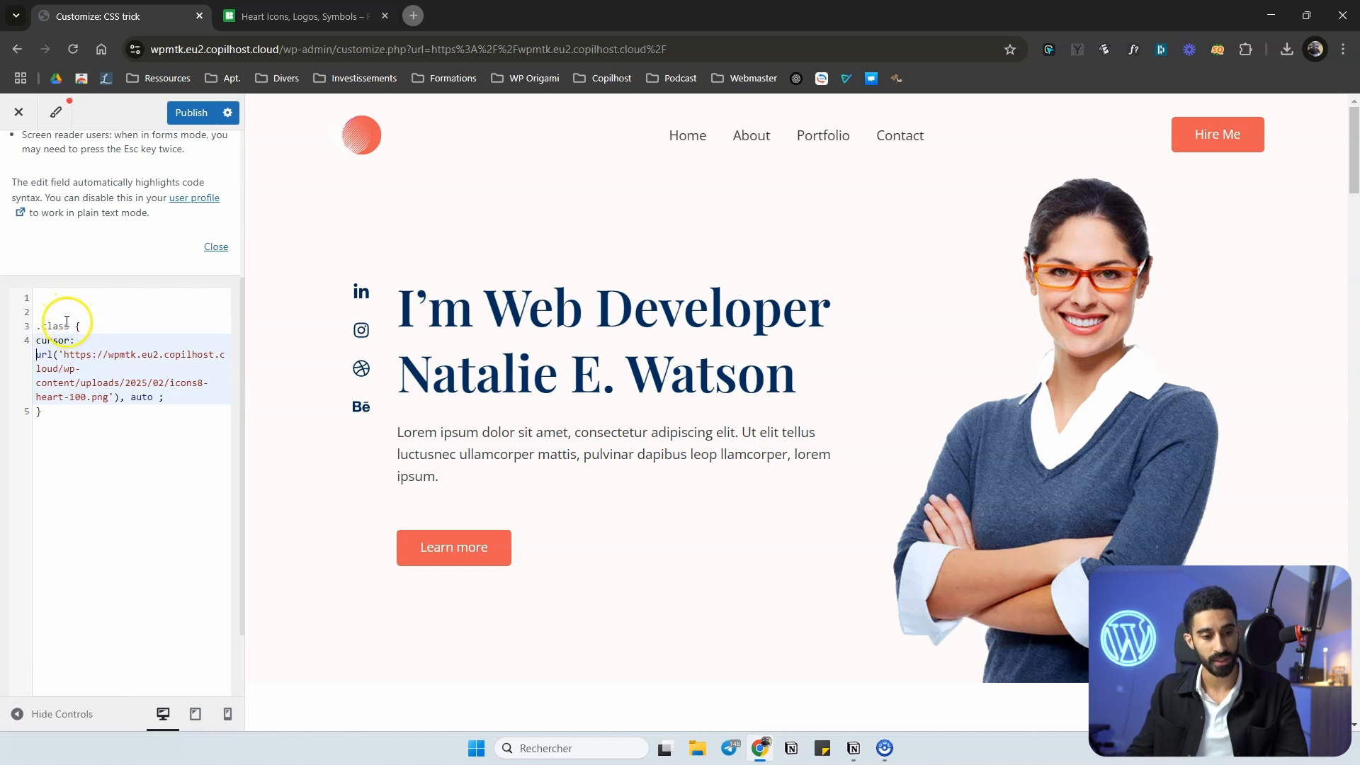
Replace the .class selector of the cursor rule with * so it applies to every element.
click(70, 326)
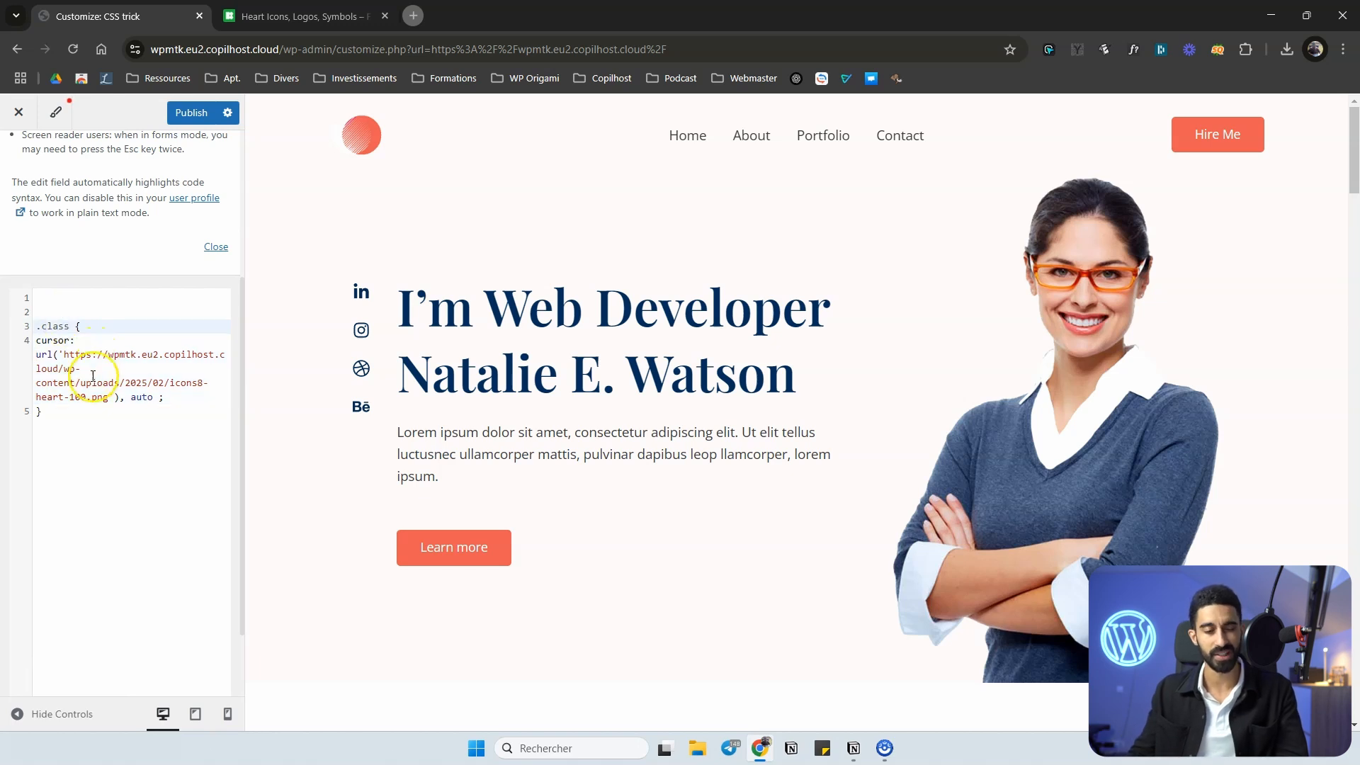
click(63, 427)
double_click(45, 322)
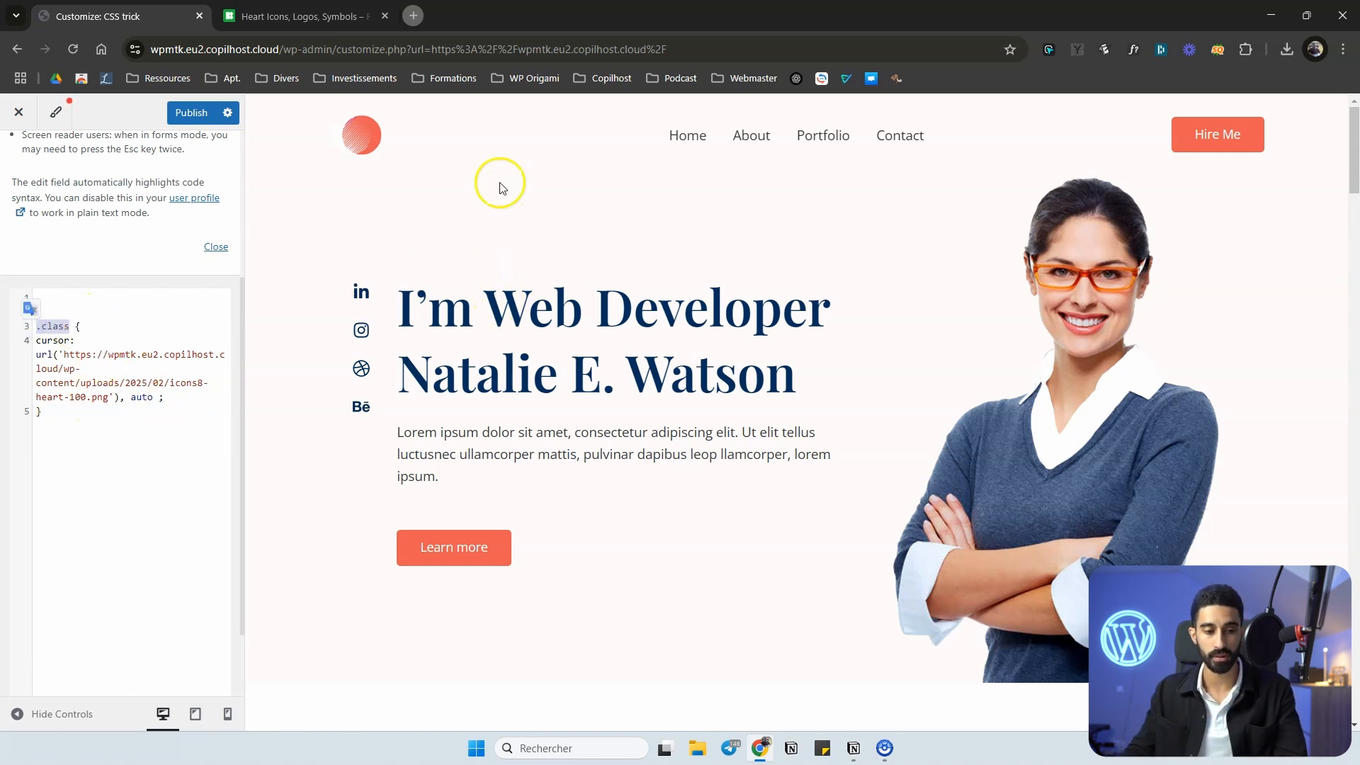
click(75, 329)
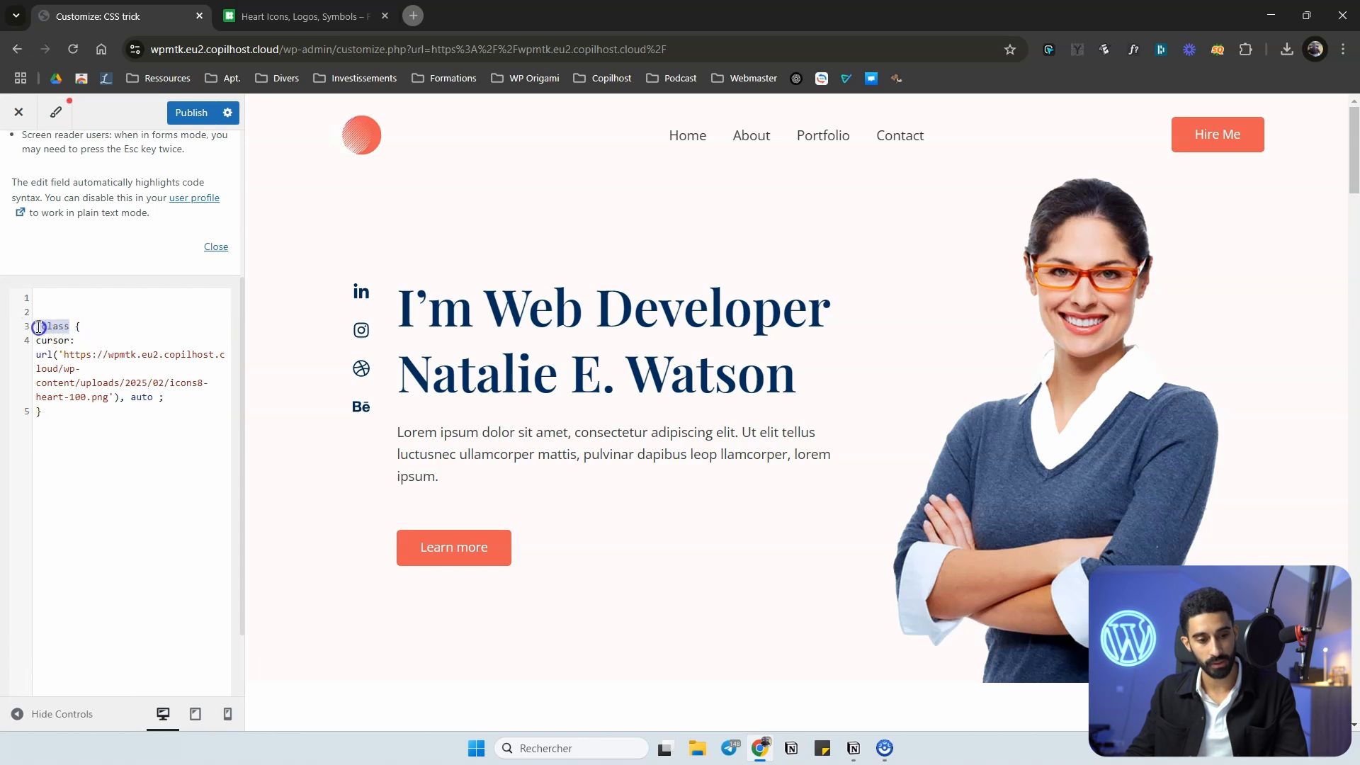
key(BackSpace)
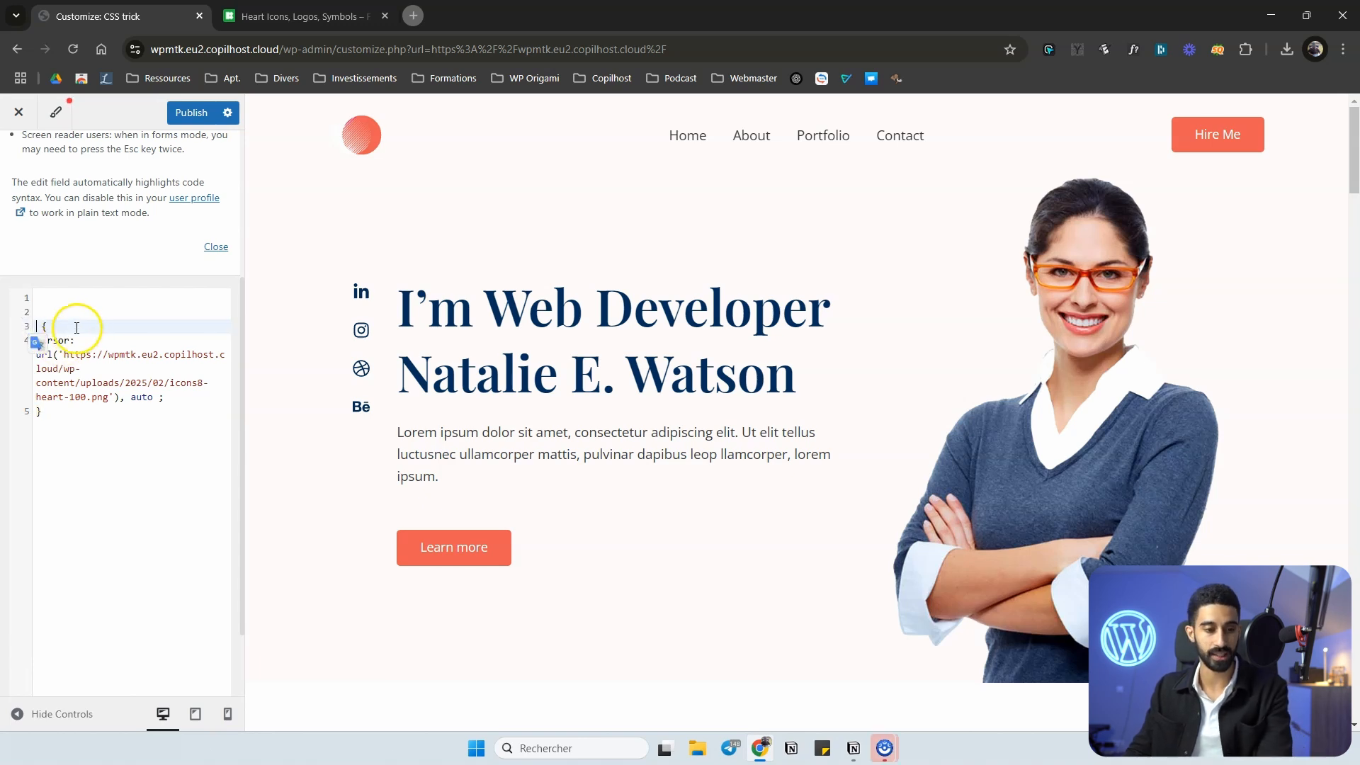
text(*)
click(152, 304)
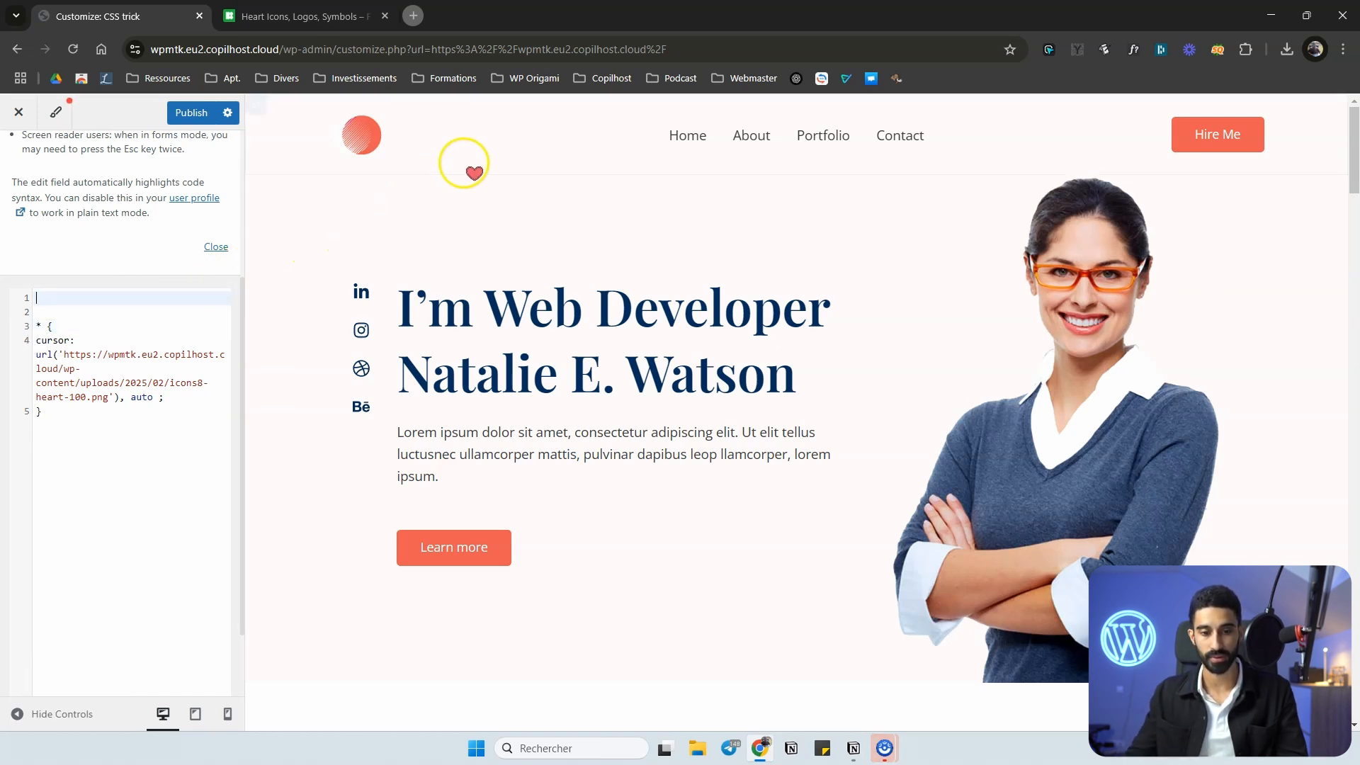
Publish the custom CSS and open the site's home page in a new browser tab.
click(186, 113)
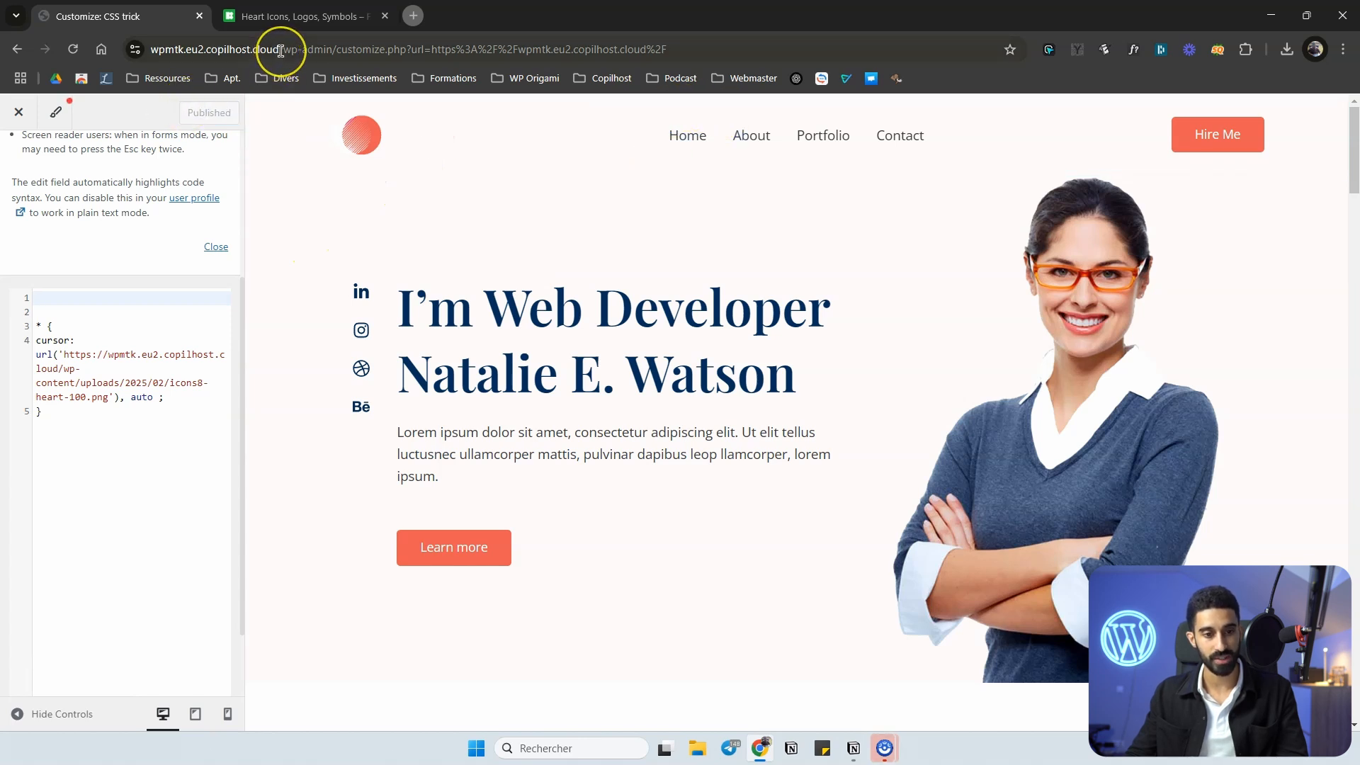
drag(280, 51, 106, 51)
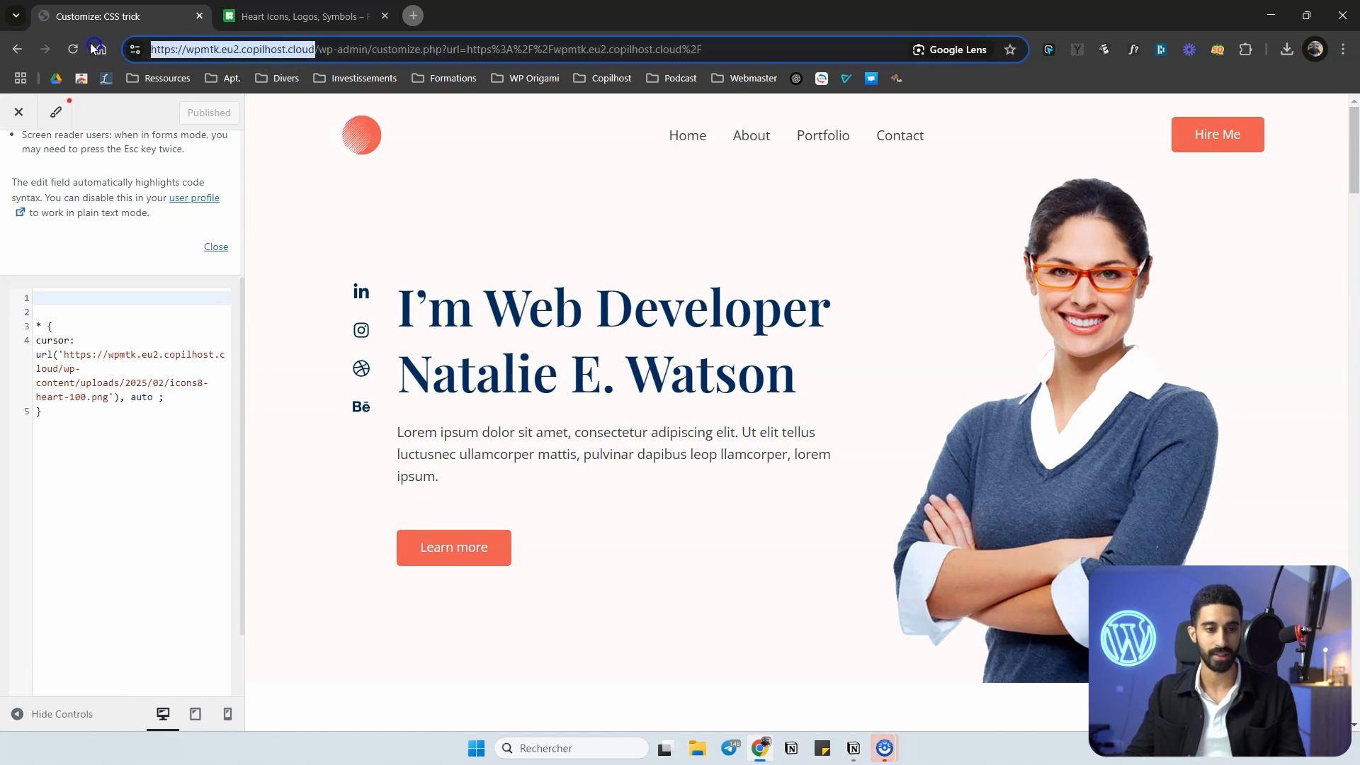
click(413, 16)
drag(425, 15, 307, 15)
key(ctrl+v)
key(Return)
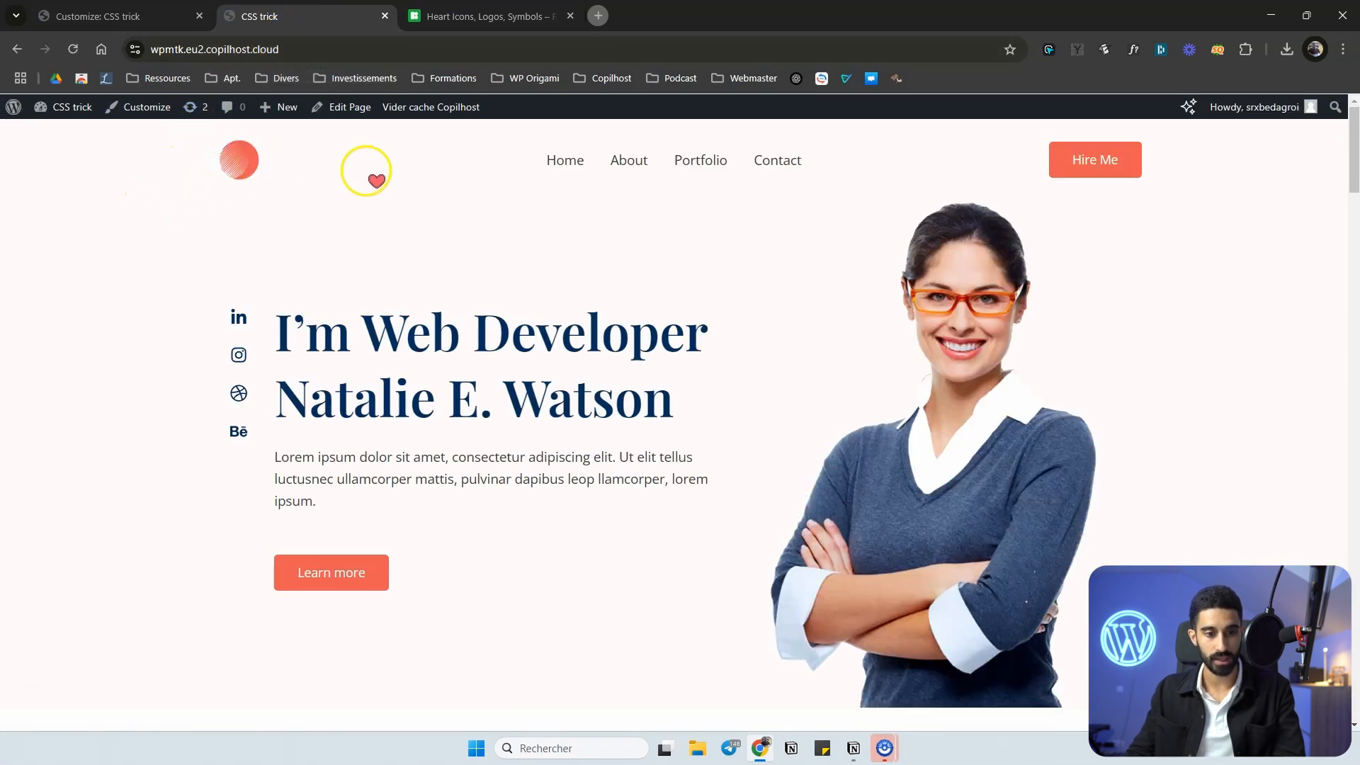
Check the custom cursor on the live site by browsing the home page and the Portfolio page.
scroll(507, 227, down, 9)
scroll(577, 358, down, 7)
scroll(495, 279, up, 12)
scroll(369, 264, up, 4)
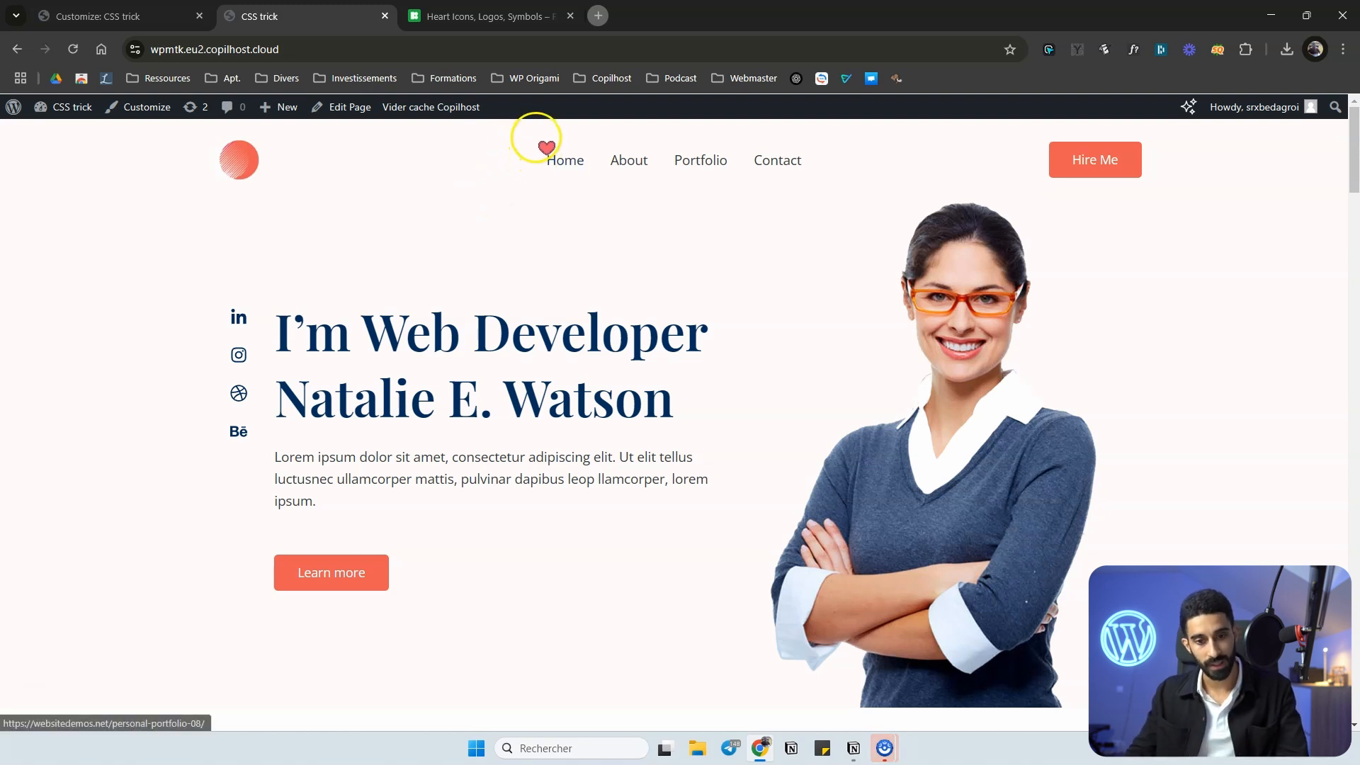
scroll(486, 188, down, 1)
scroll(486, 182, up, 1)
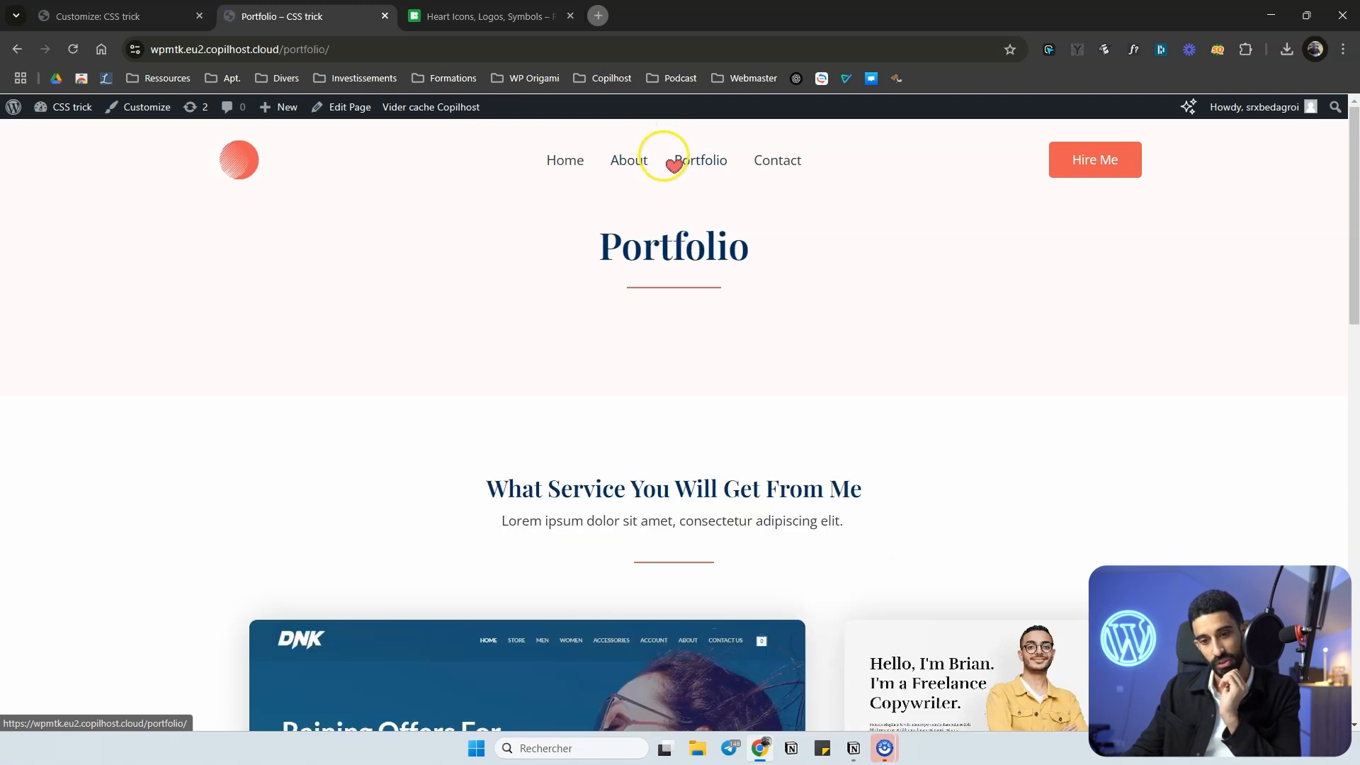
click(740, 154)
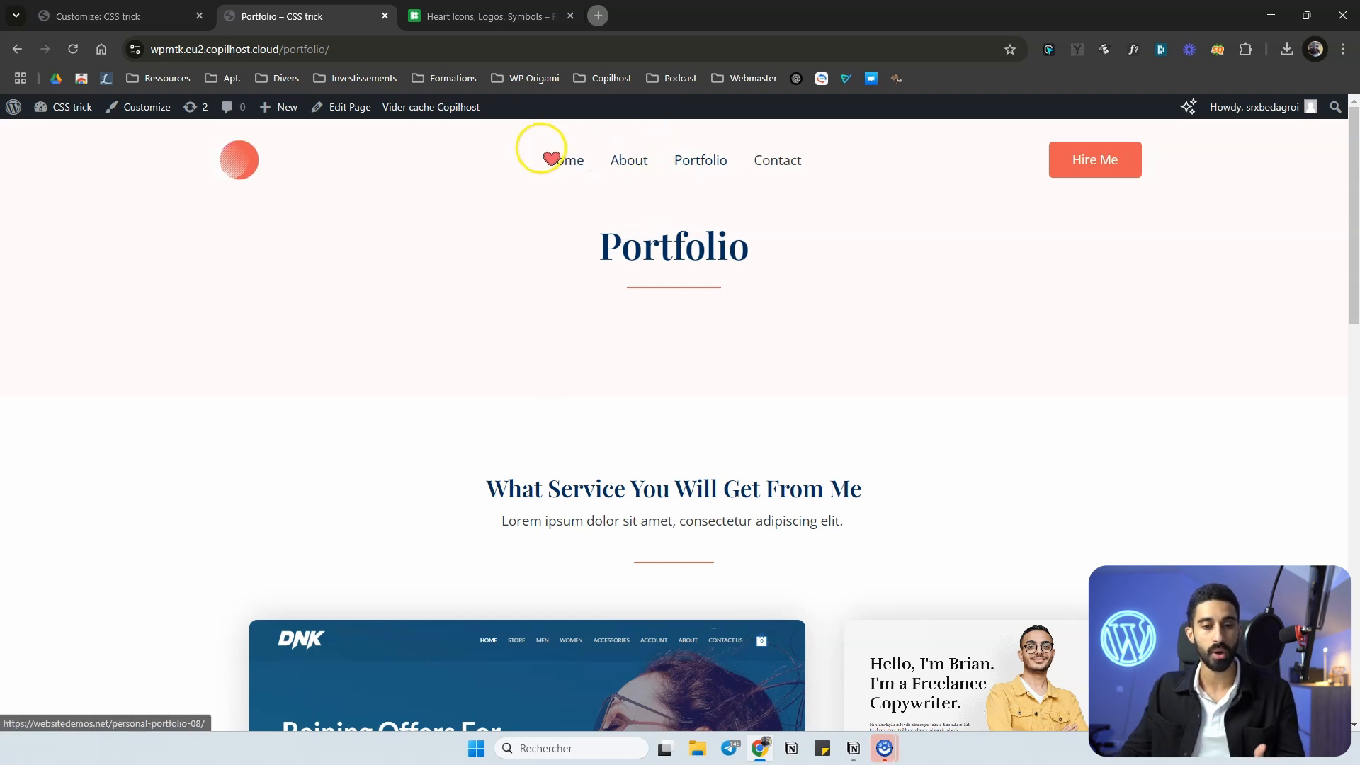
Look over the Icons8 heart icons and check the custom cursor on the site's live home page.
click(482, 16)
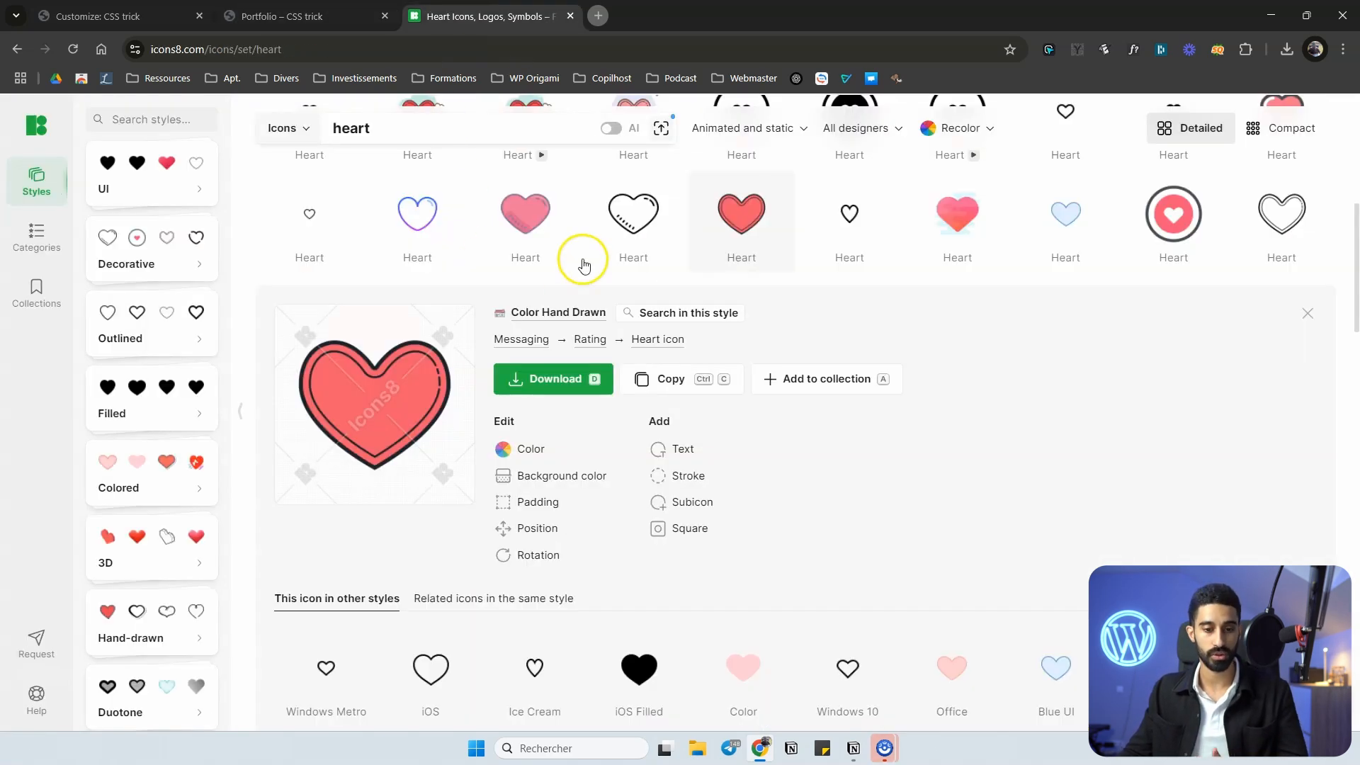
scroll(743, 342, up, 5)
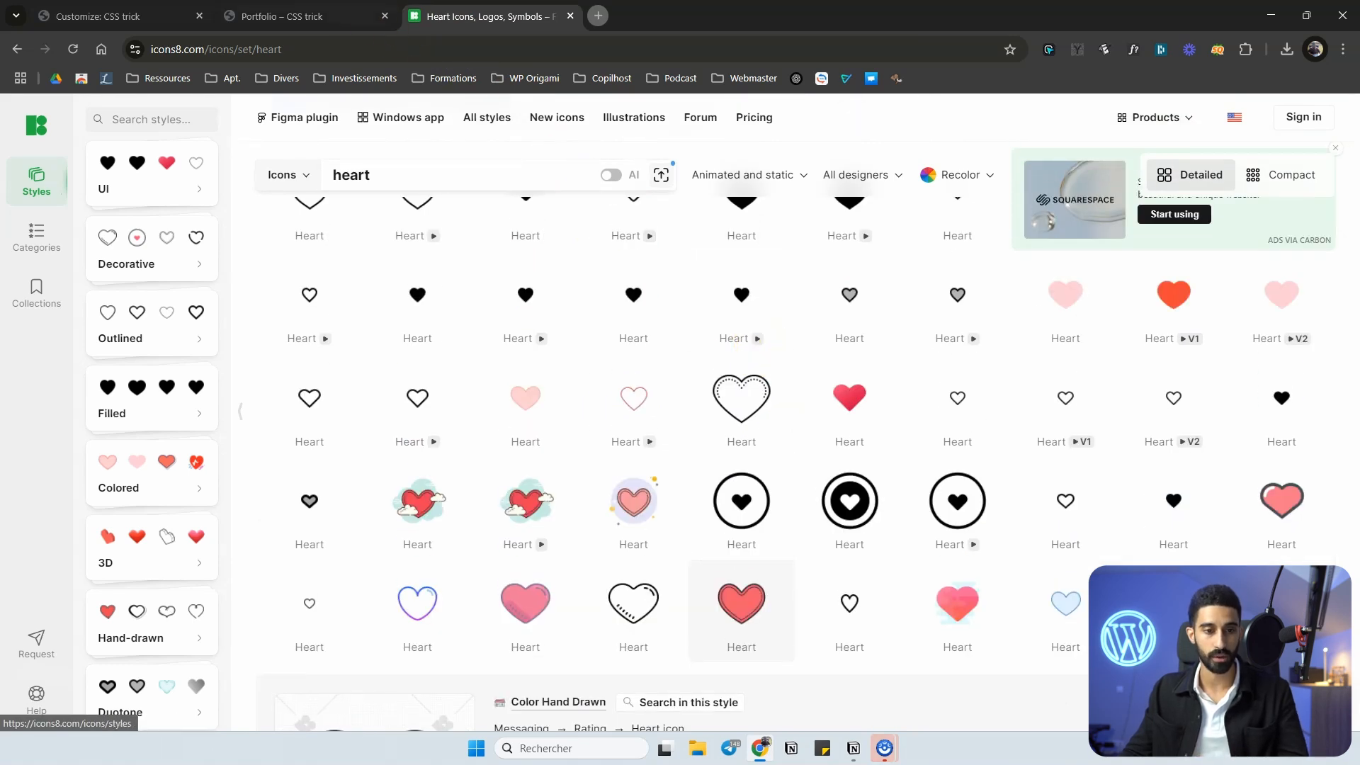
click(328, 17)
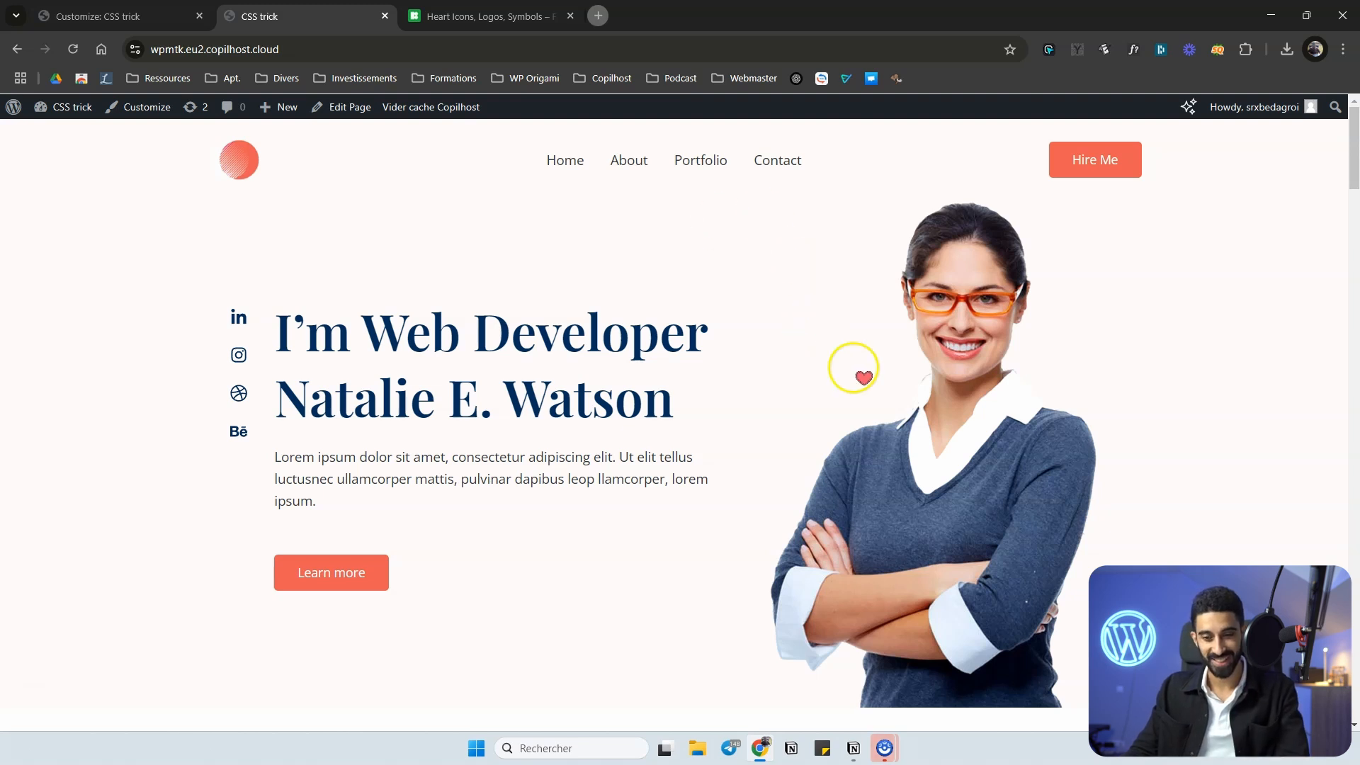
scroll(880, 468, down, 4)
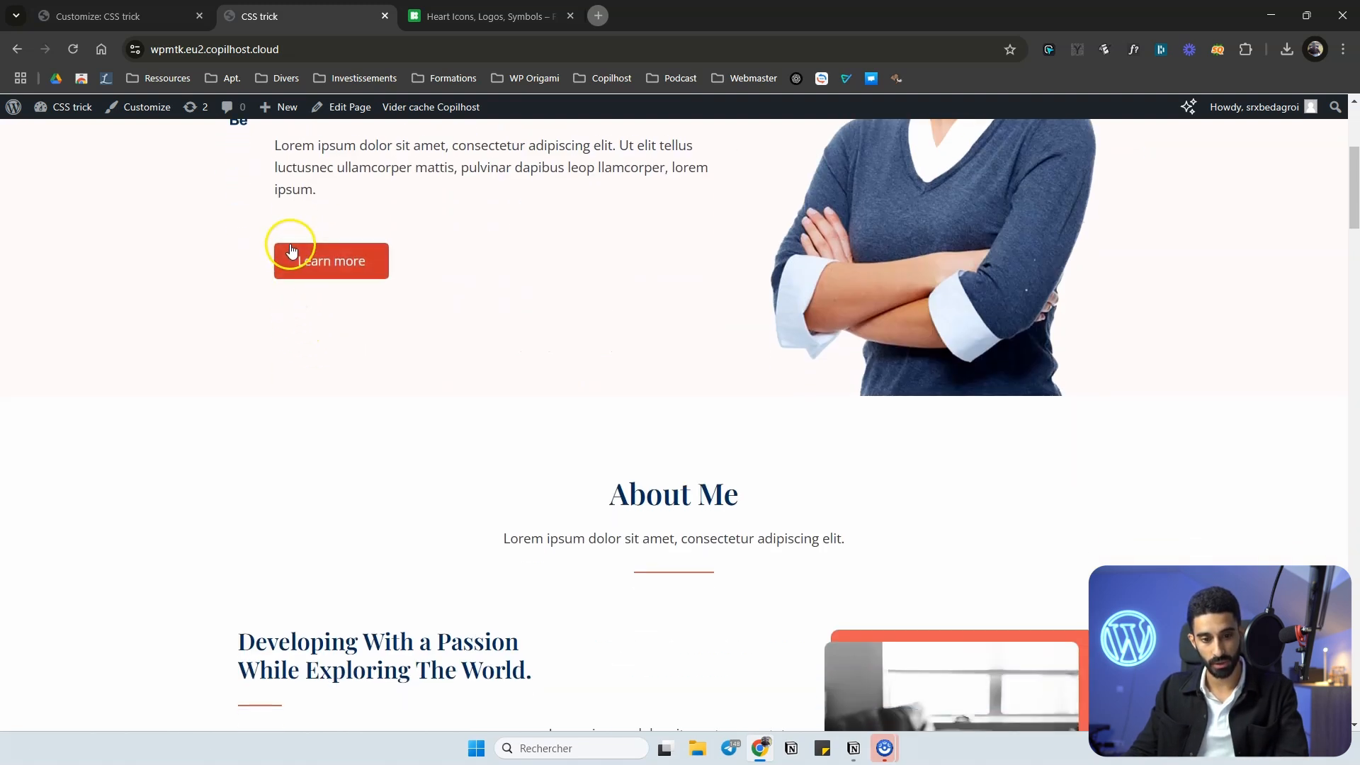
scroll(636, 518, up, 4)
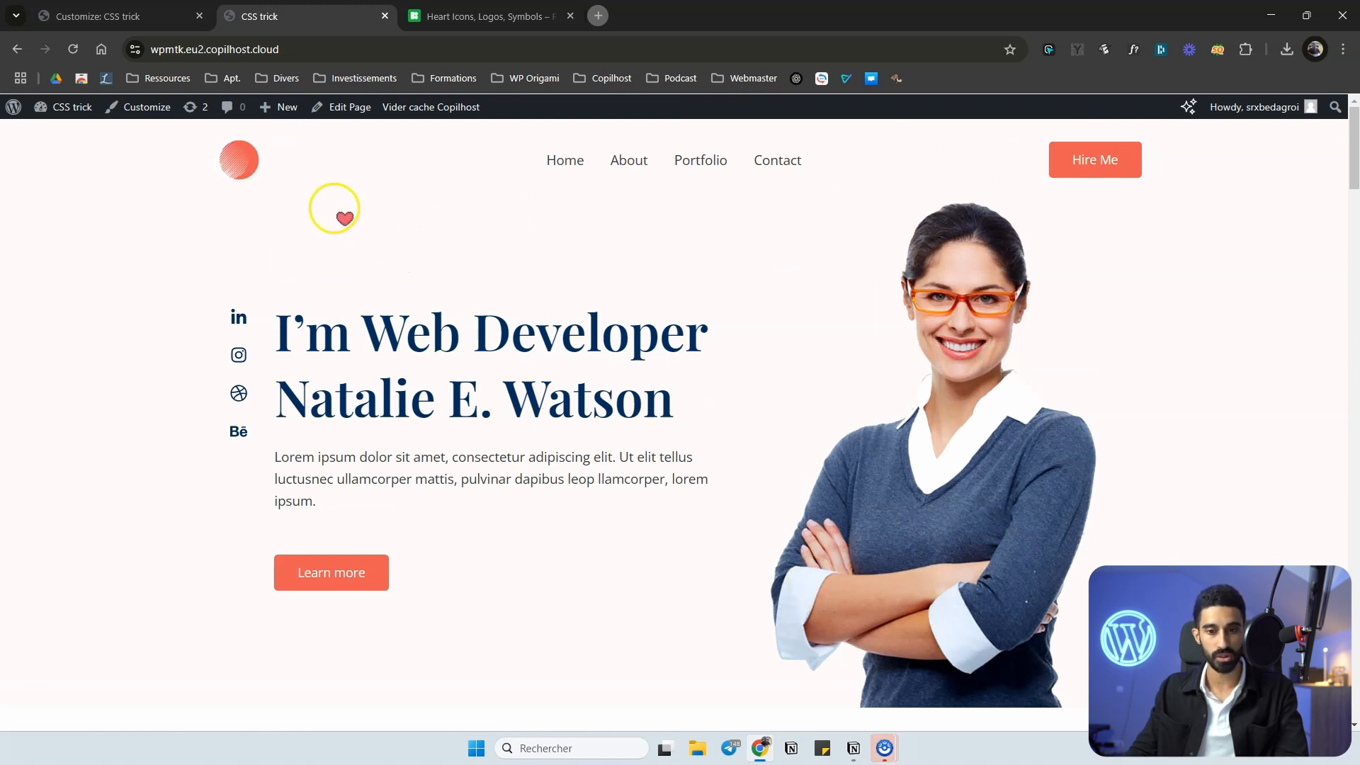
Replace the * selector of the cursor rule with the class .natalie and publish the custom CSS.
click(113, 15)
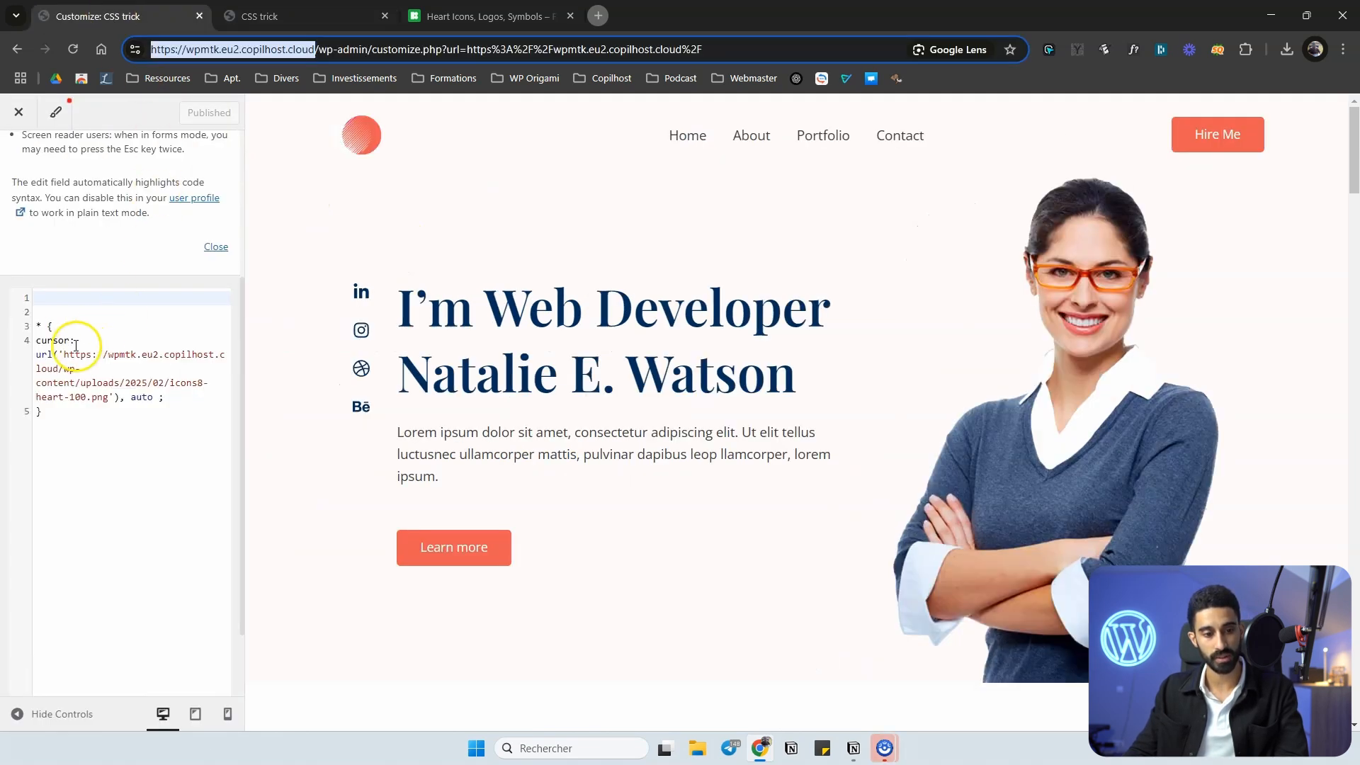
click(36, 324)
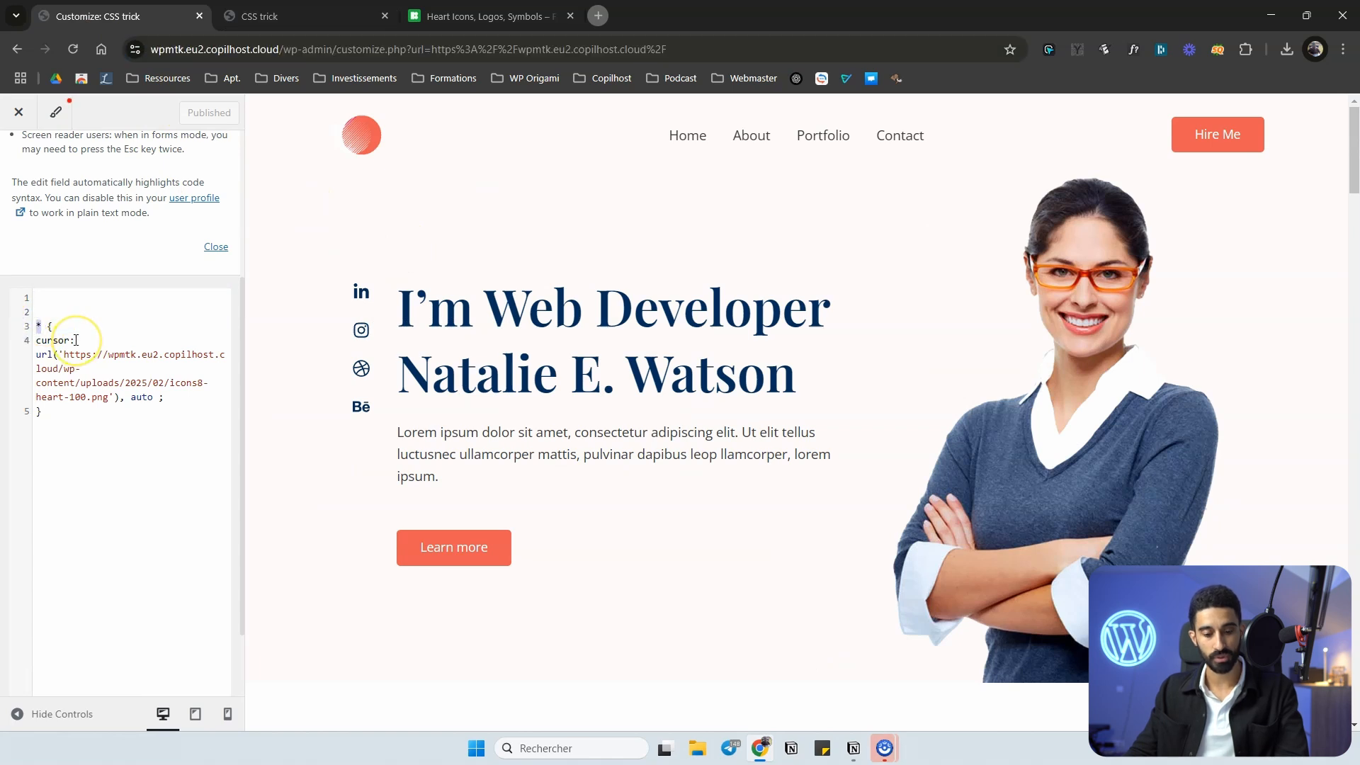
text(.natalie)
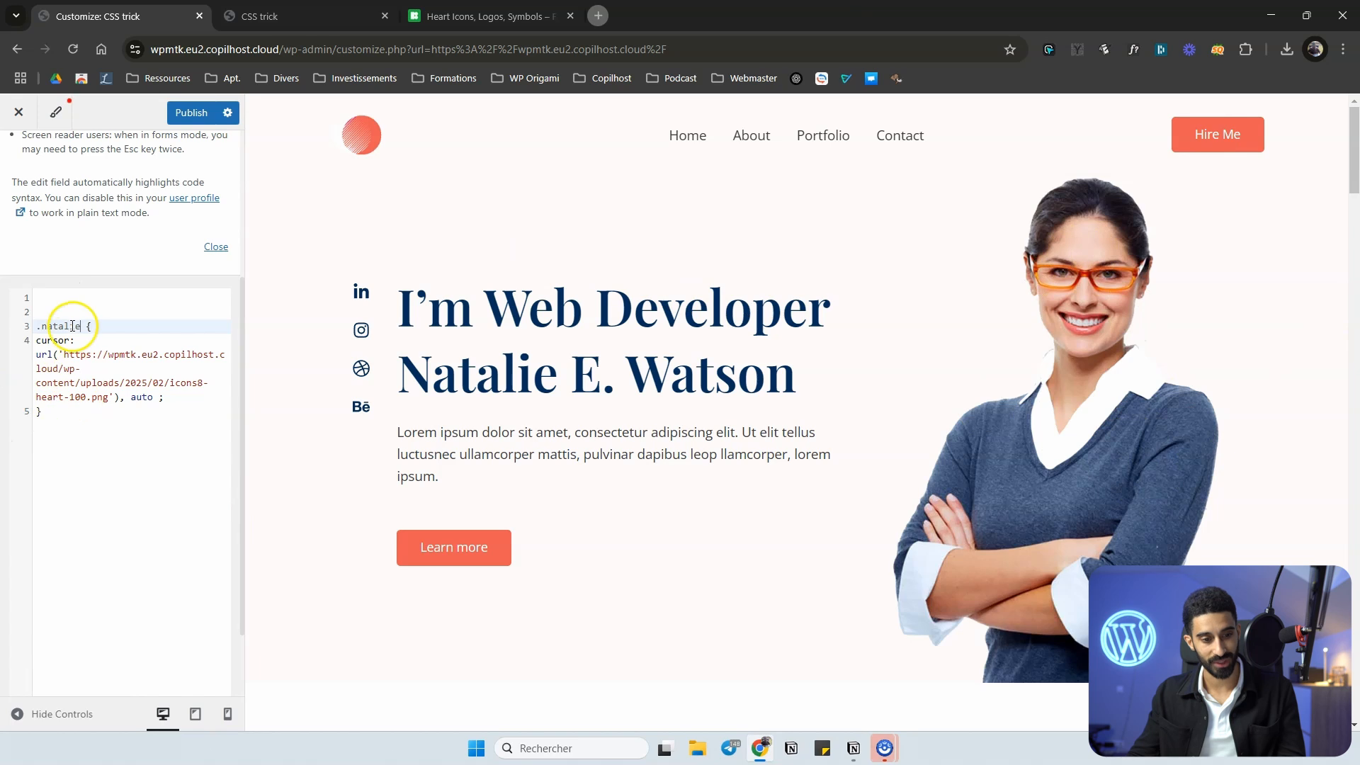
click(190, 113)
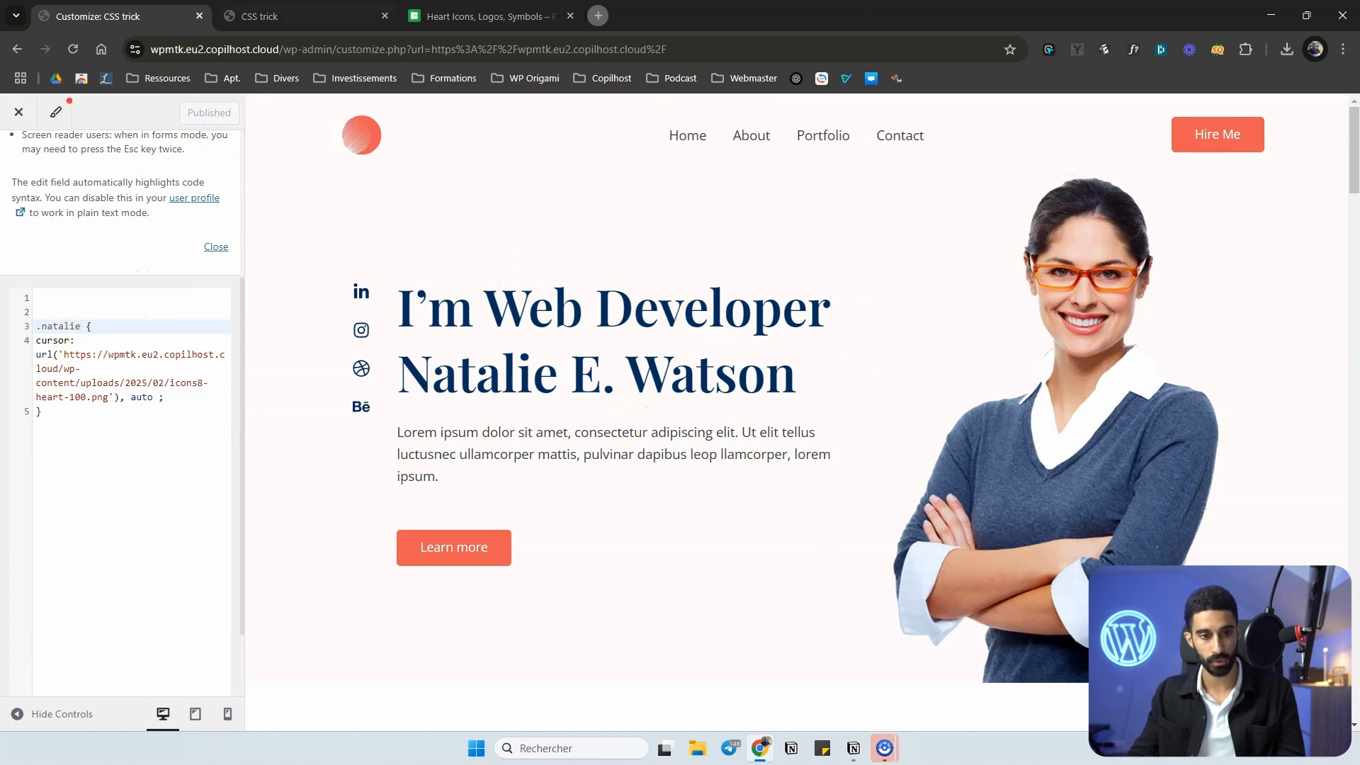
Open the Home page in the block editor, close the customizer tab and select the portrait image block.
click(283, 16)
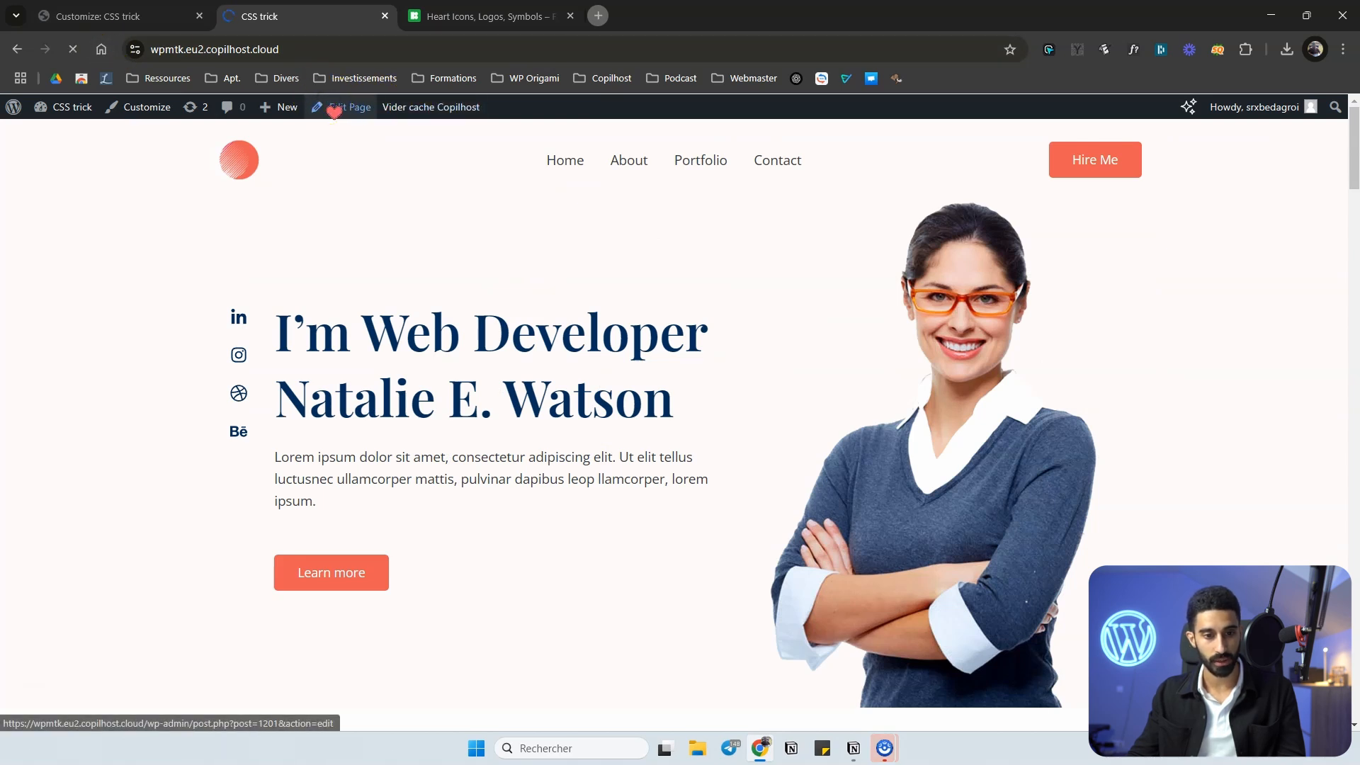
click(199, 15)
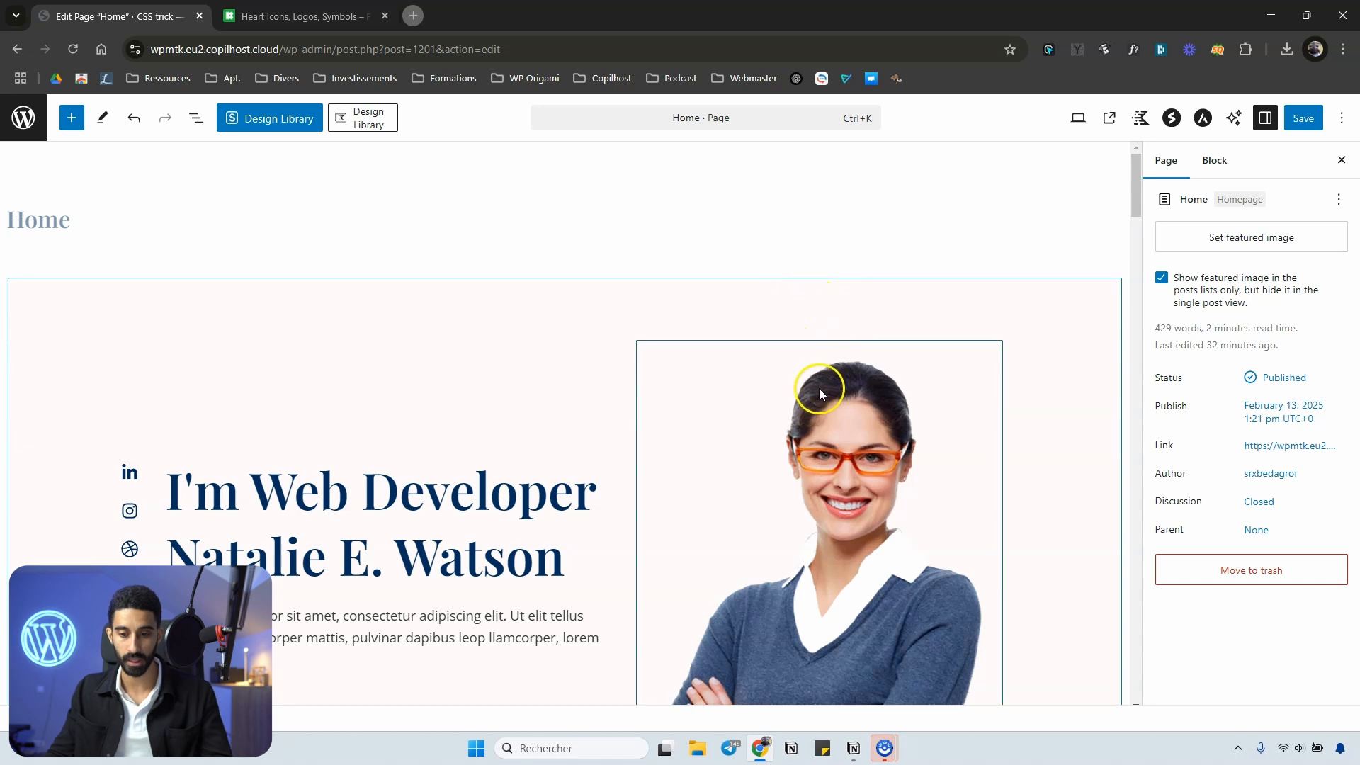
scroll(818, 388, down, 3)
click(873, 268)
scroll(1005, 326, up, 1)
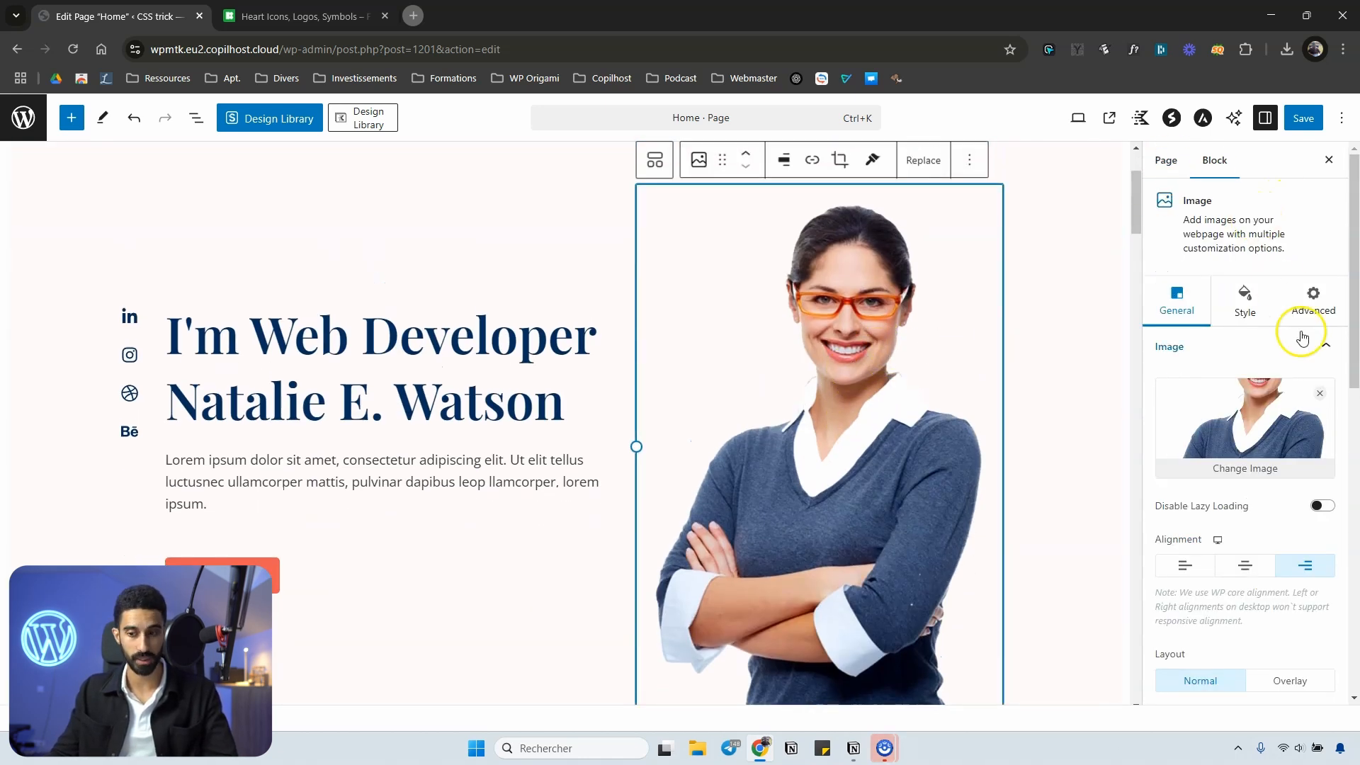
Replace the portrait image block's additional CSS class with natalie and save the page.
click(1311, 301)
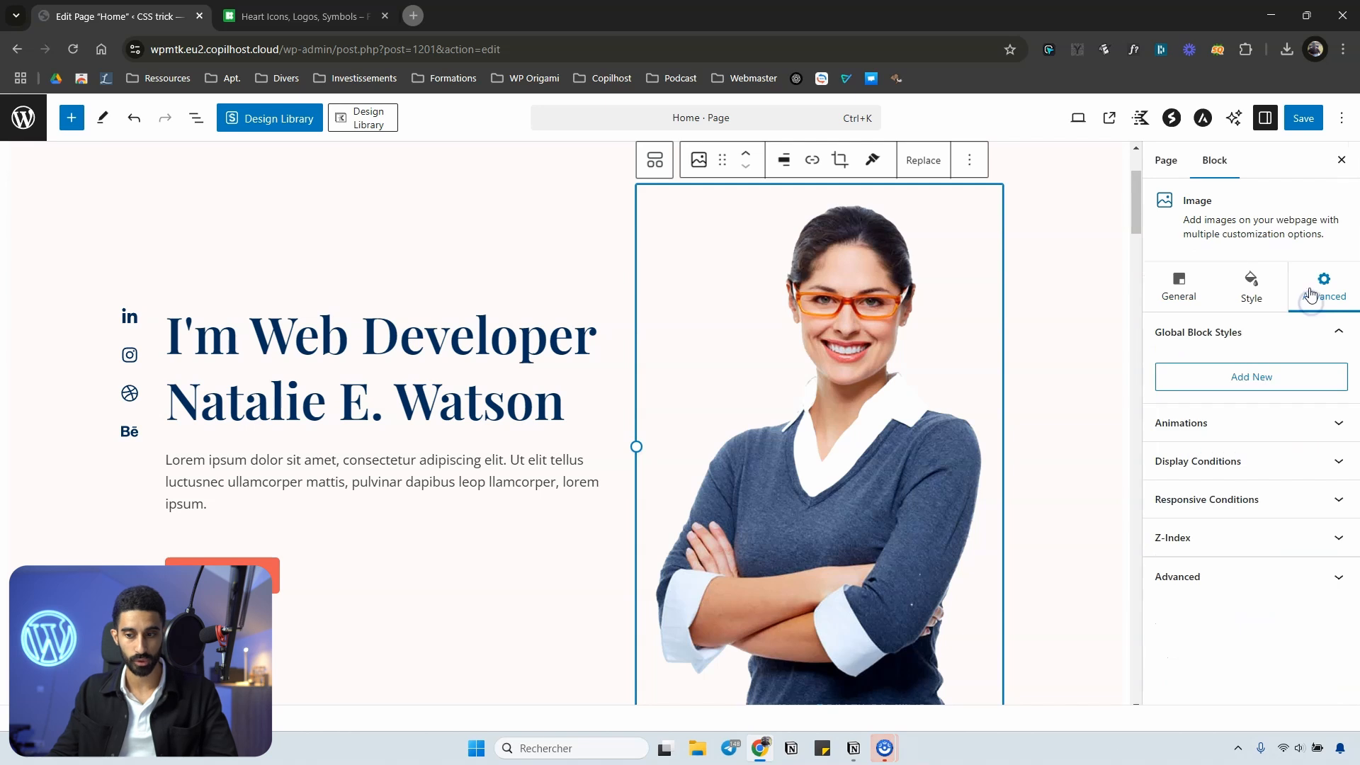
click(1216, 582)
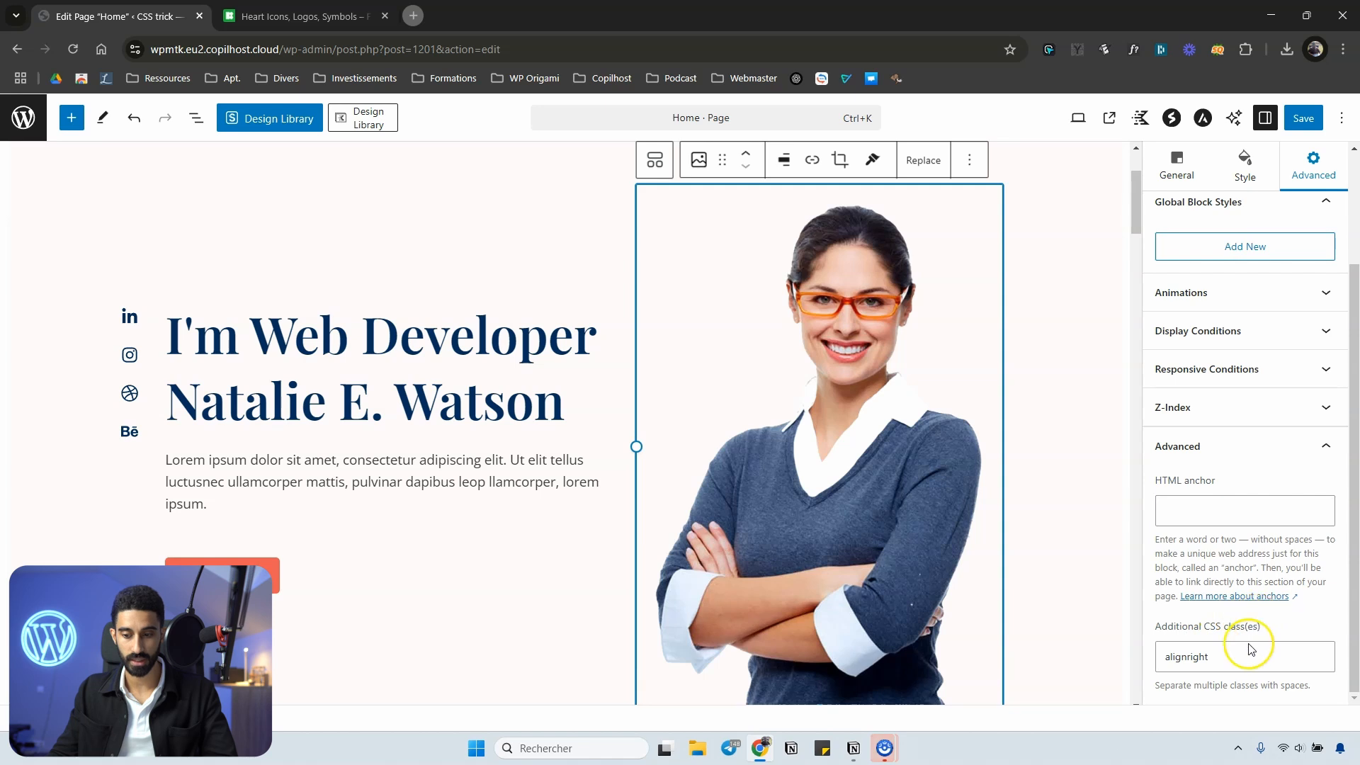
drag(1220, 665, 1141, 665)
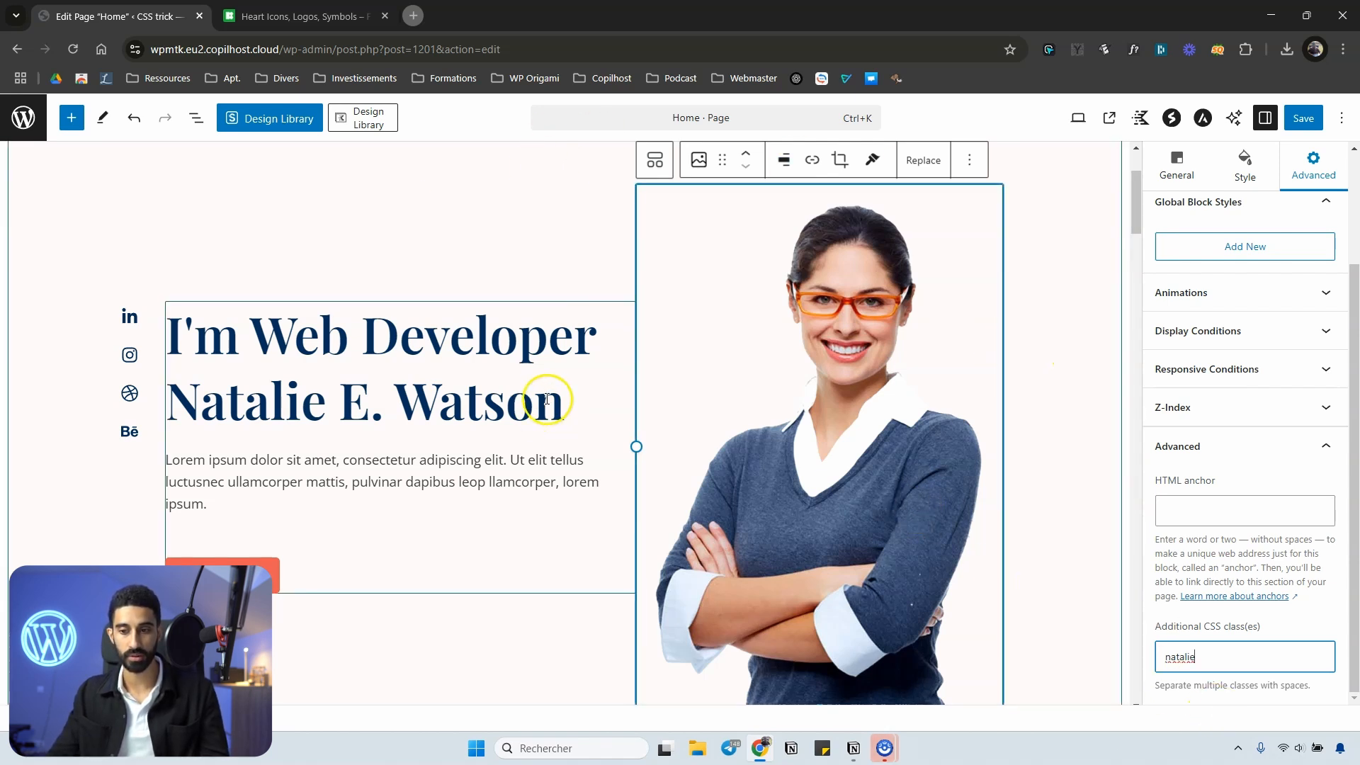
click(1309, 121)
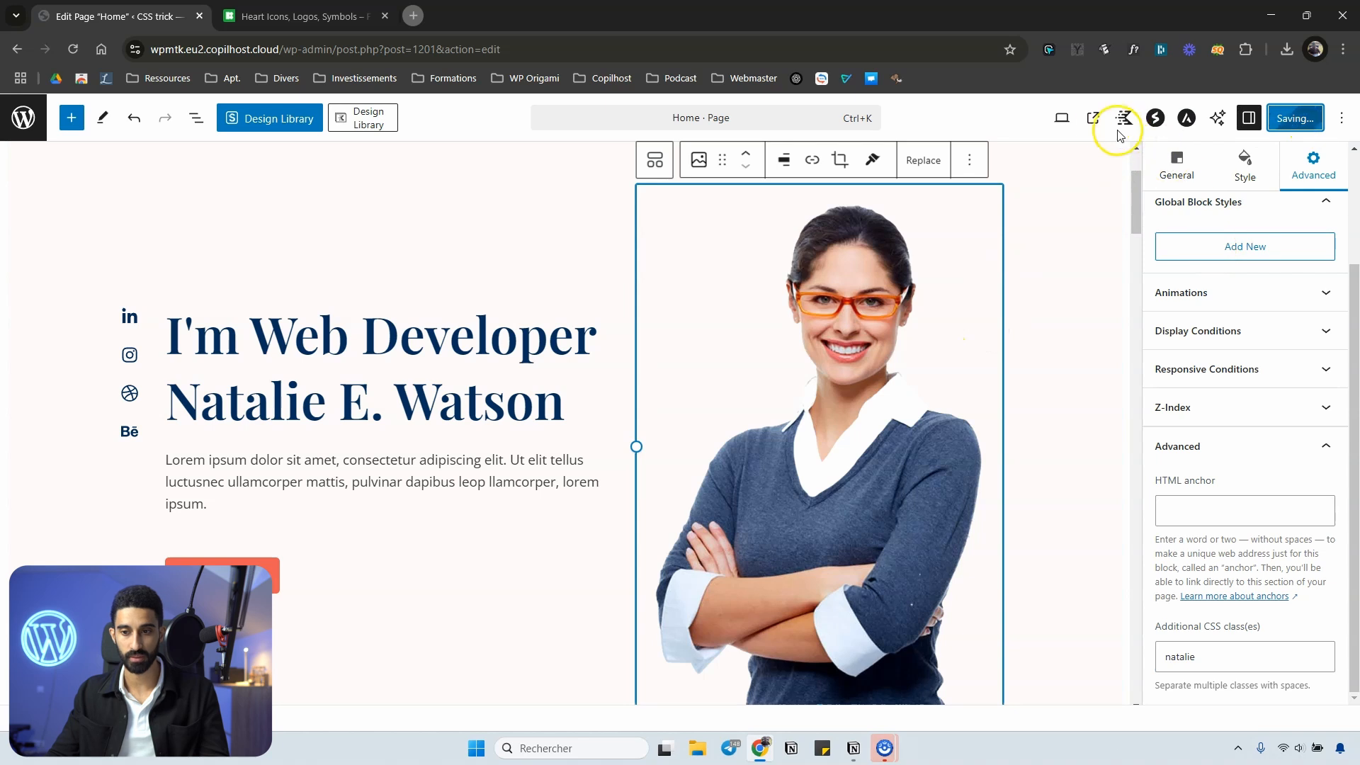
View the live home page and check the cursor over the portrait image and the surrounding content.
click(1105, 123)
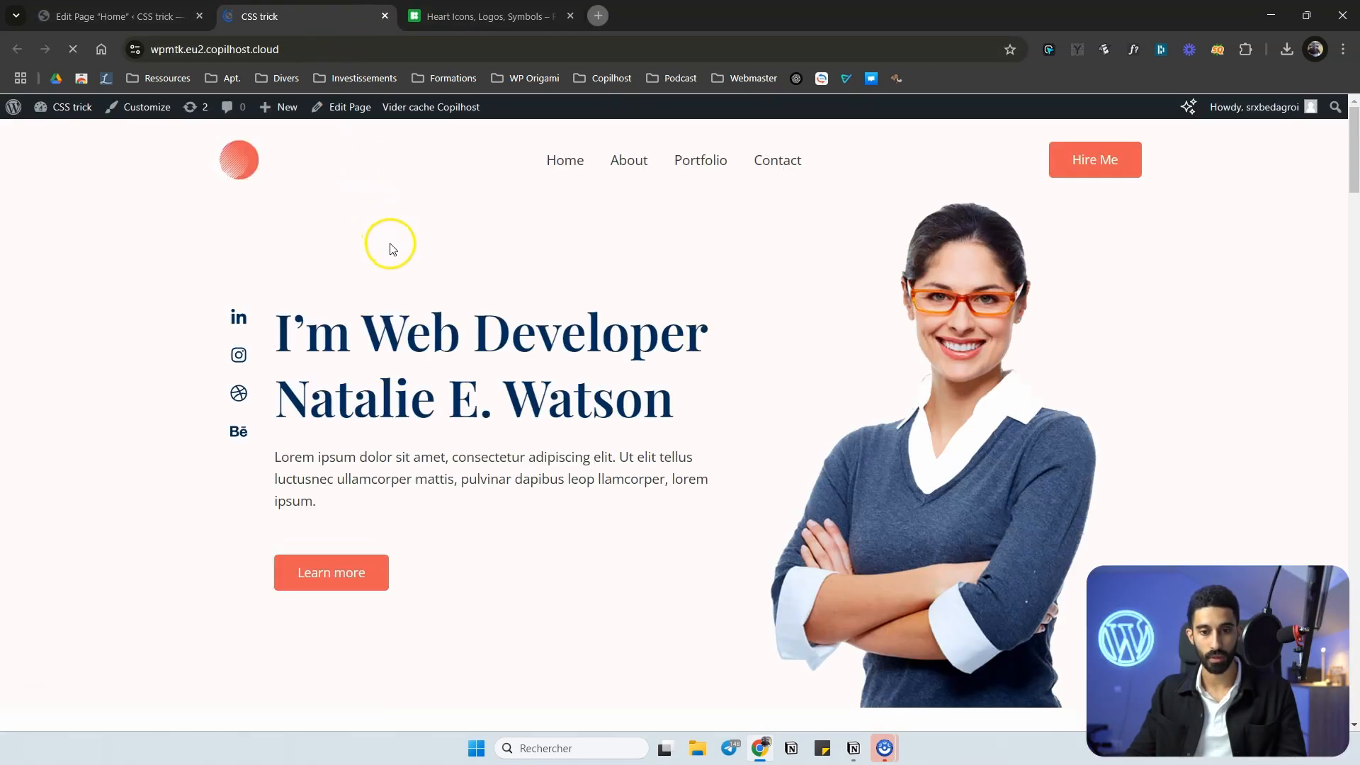
scroll(391, 243, down, 1)
scroll(543, 206, up, 1)
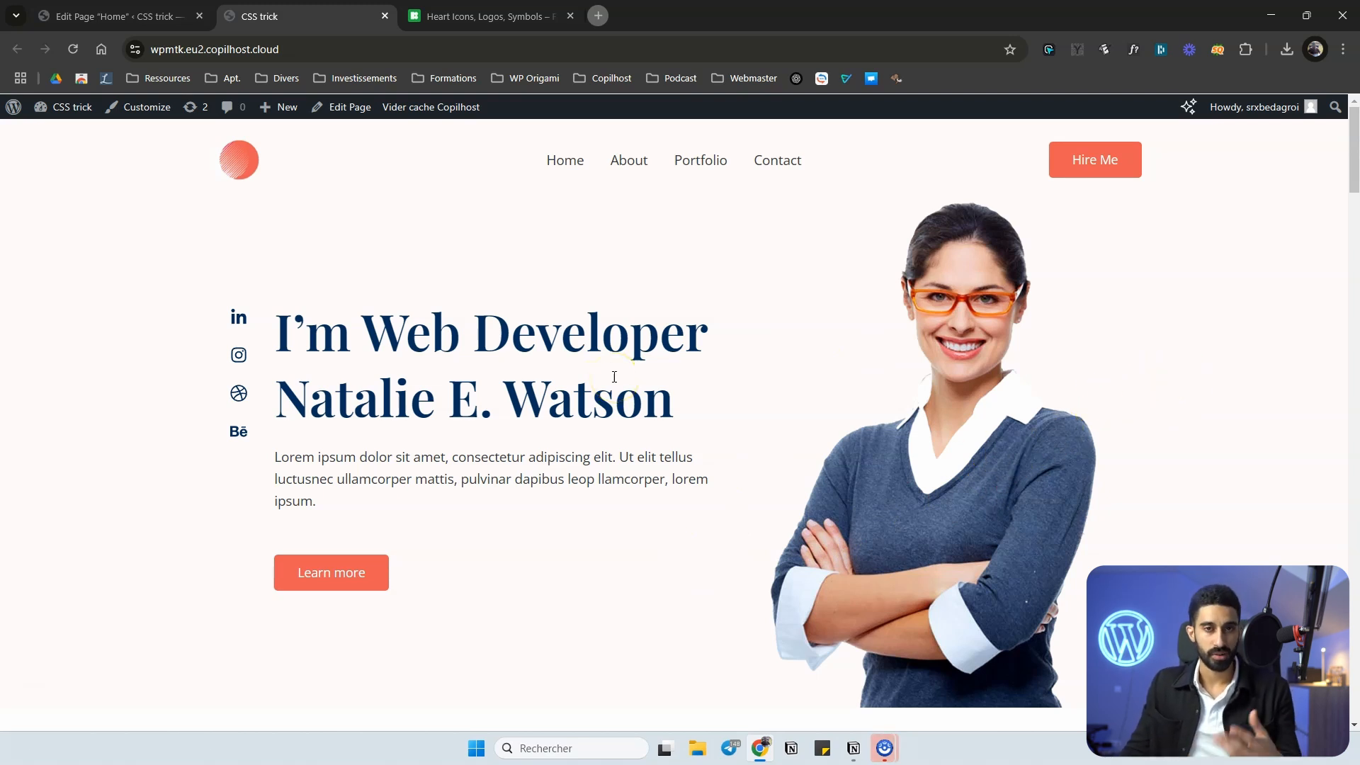
scroll(567, 276, down, 3)
scroll(527, 277, up, 3)
scroll(519, 285, down, 1)
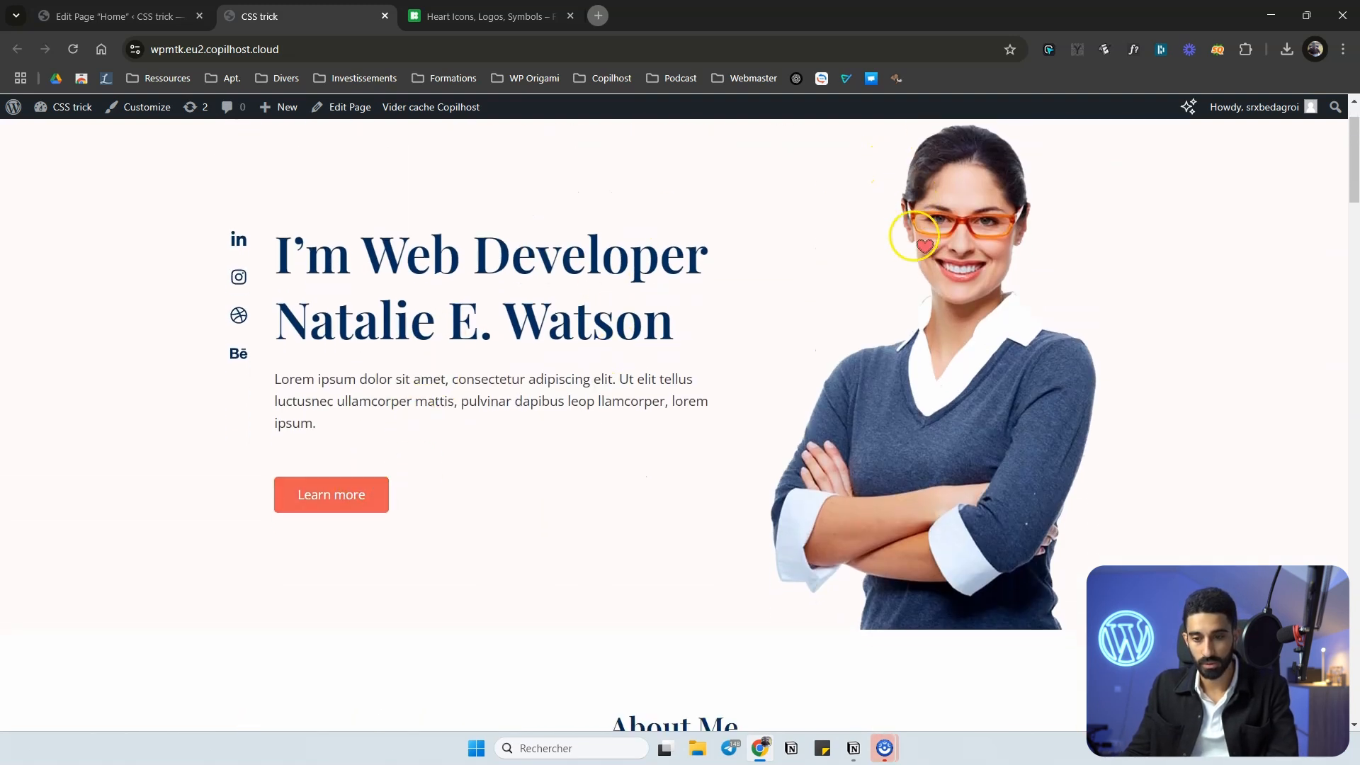
Copy the natalie class from the portrait image block and open the Info Box block's advanced settings.
key(ctrl+Page_Up)
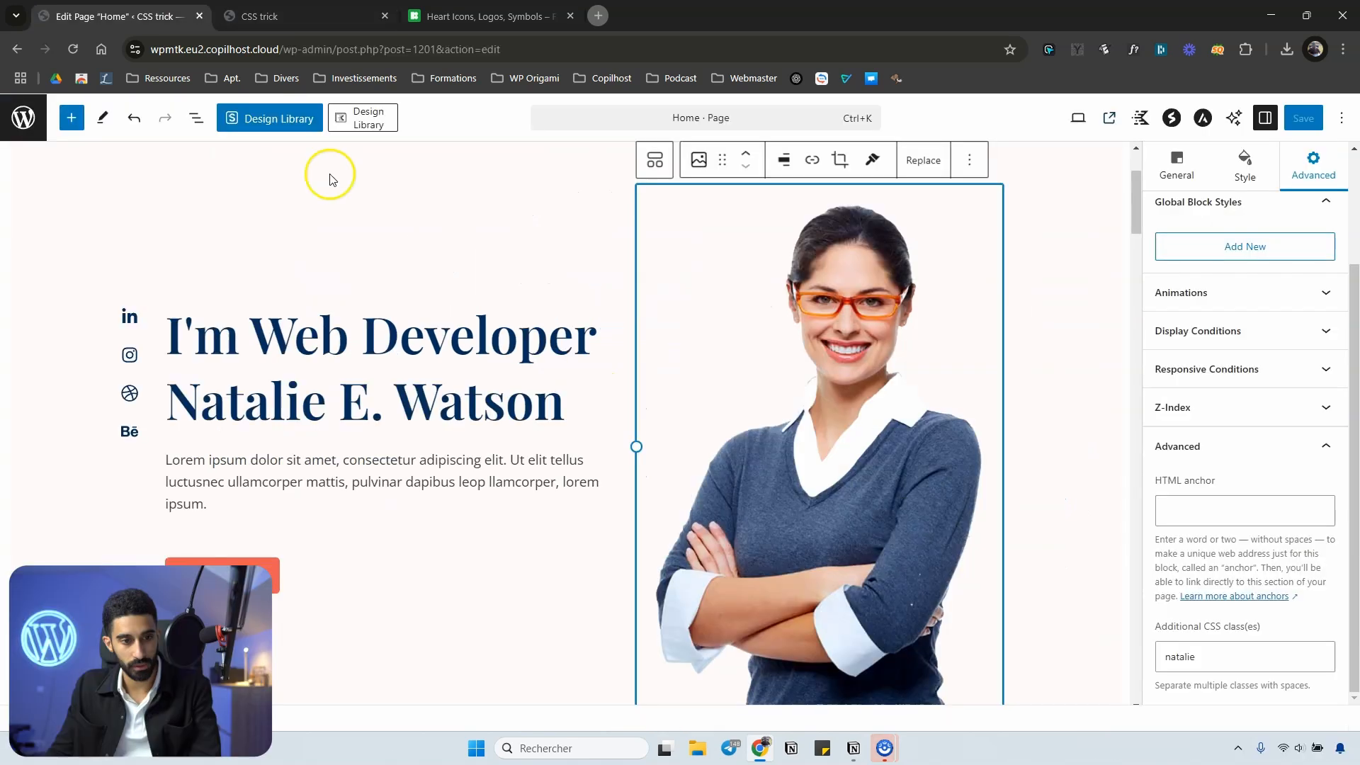
scroll(826, 371, up, 3)
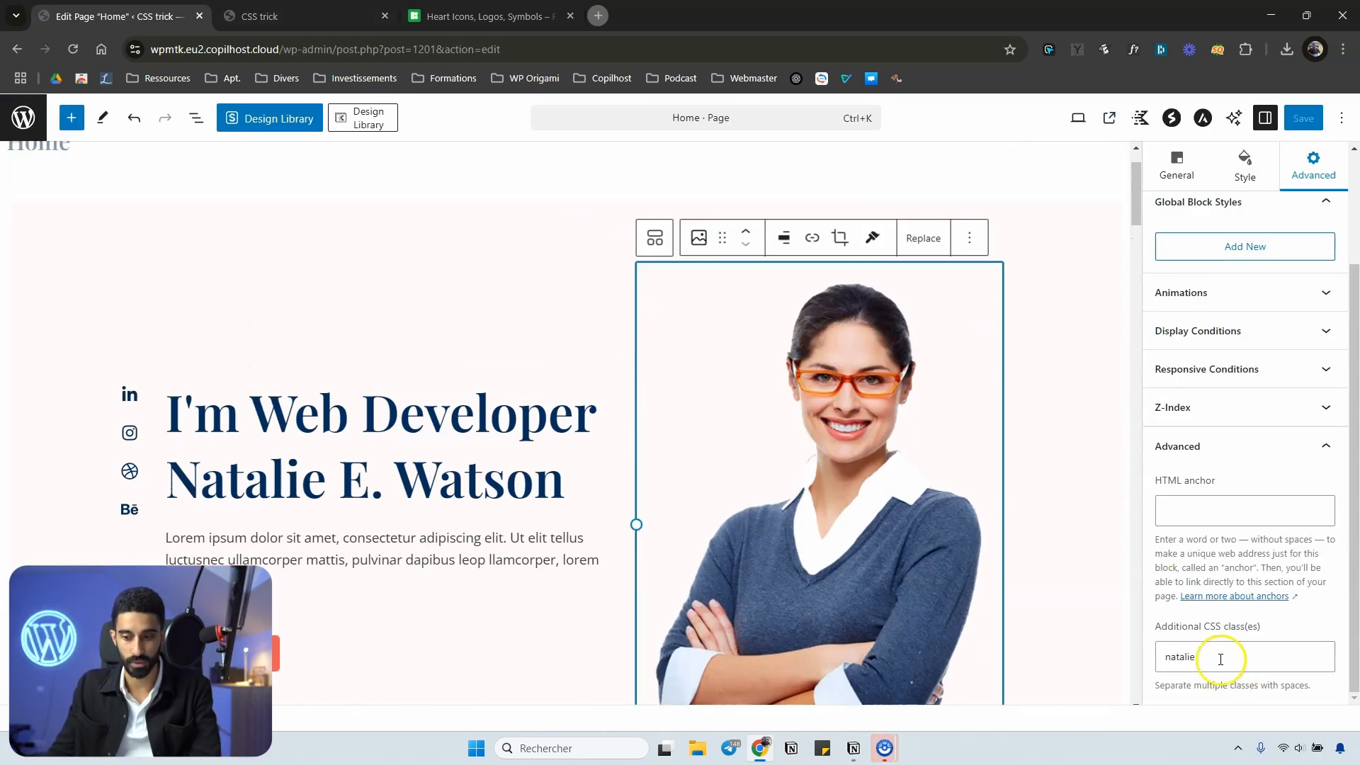
drag(1220, 656, 1158, 657)
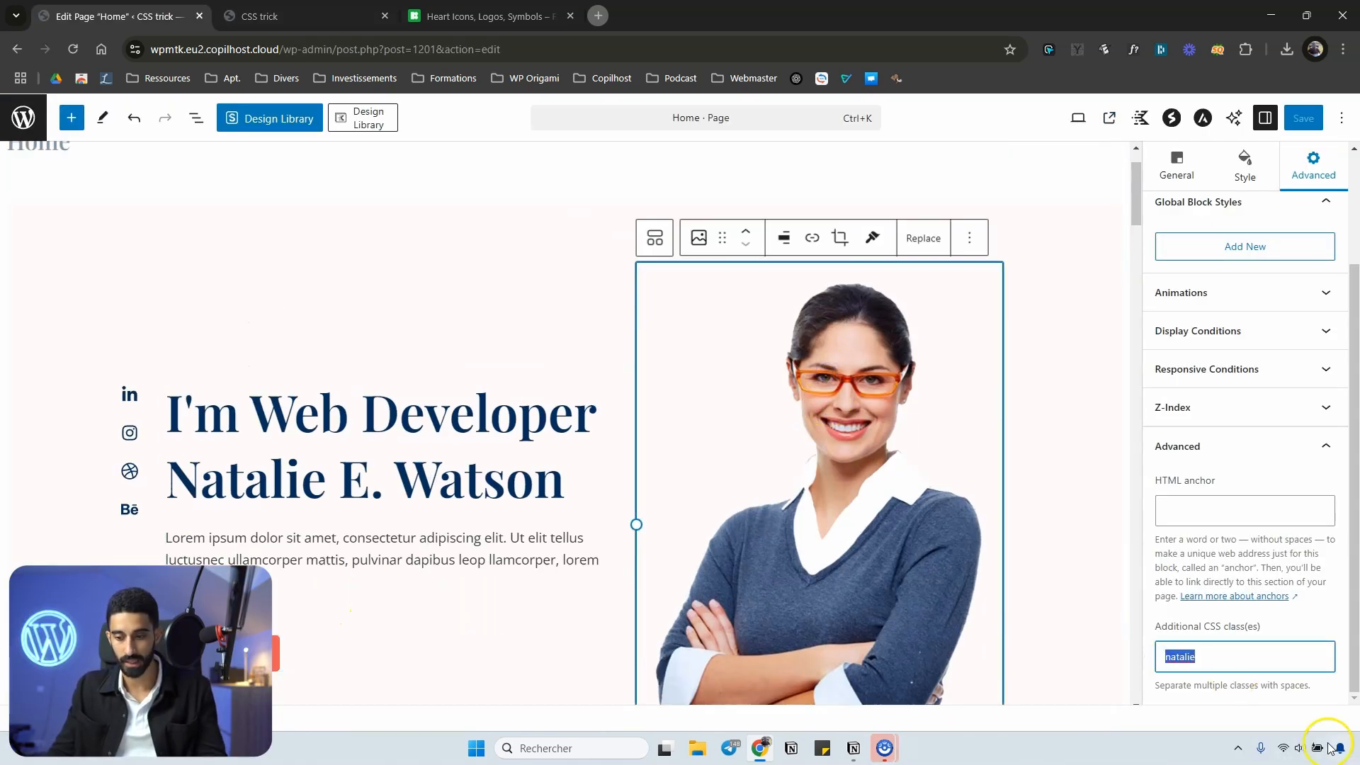
click(219, 650)
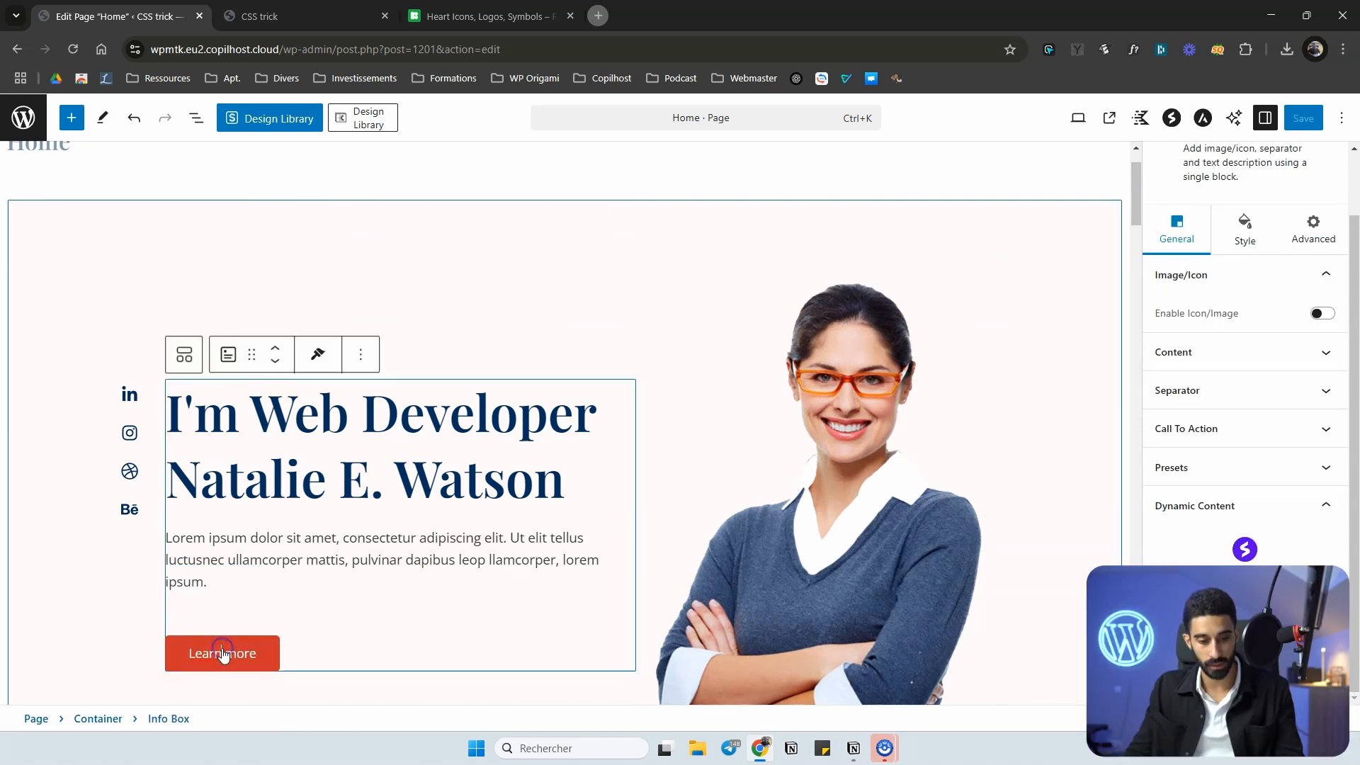
click(1312, 231)
Undo the last edit on the Home page.
scroll(1313, 232, up, 1)
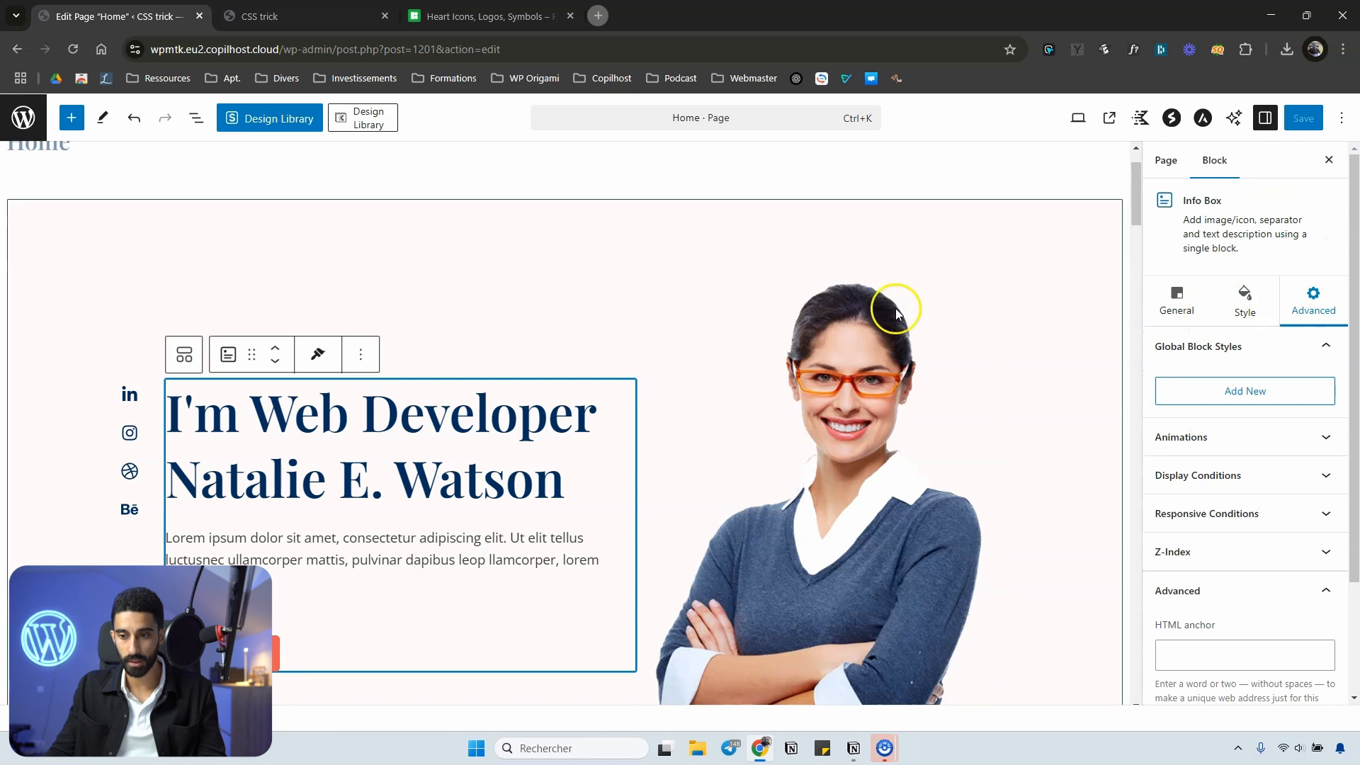
scroll(315, 362, down, 2)
scroll(318, 546, up, 2)
scroll(297, 541, down, 2)
scroll(738, 304, down, 1)
key(ctrl+z)
scroll(653, 331, up, 2)
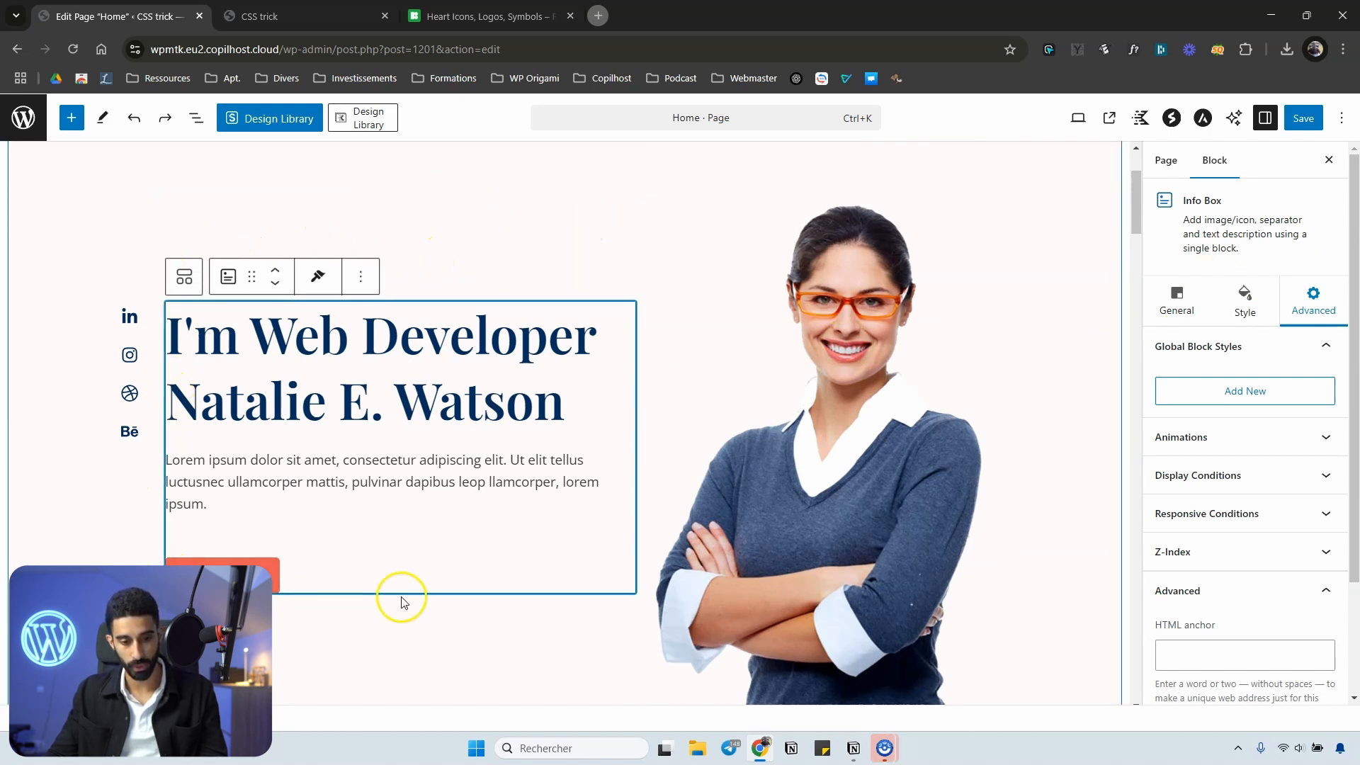
Set the Info Box block's additional CSS class to natalie and save the page.
scroll(1275, 495, down, 2)
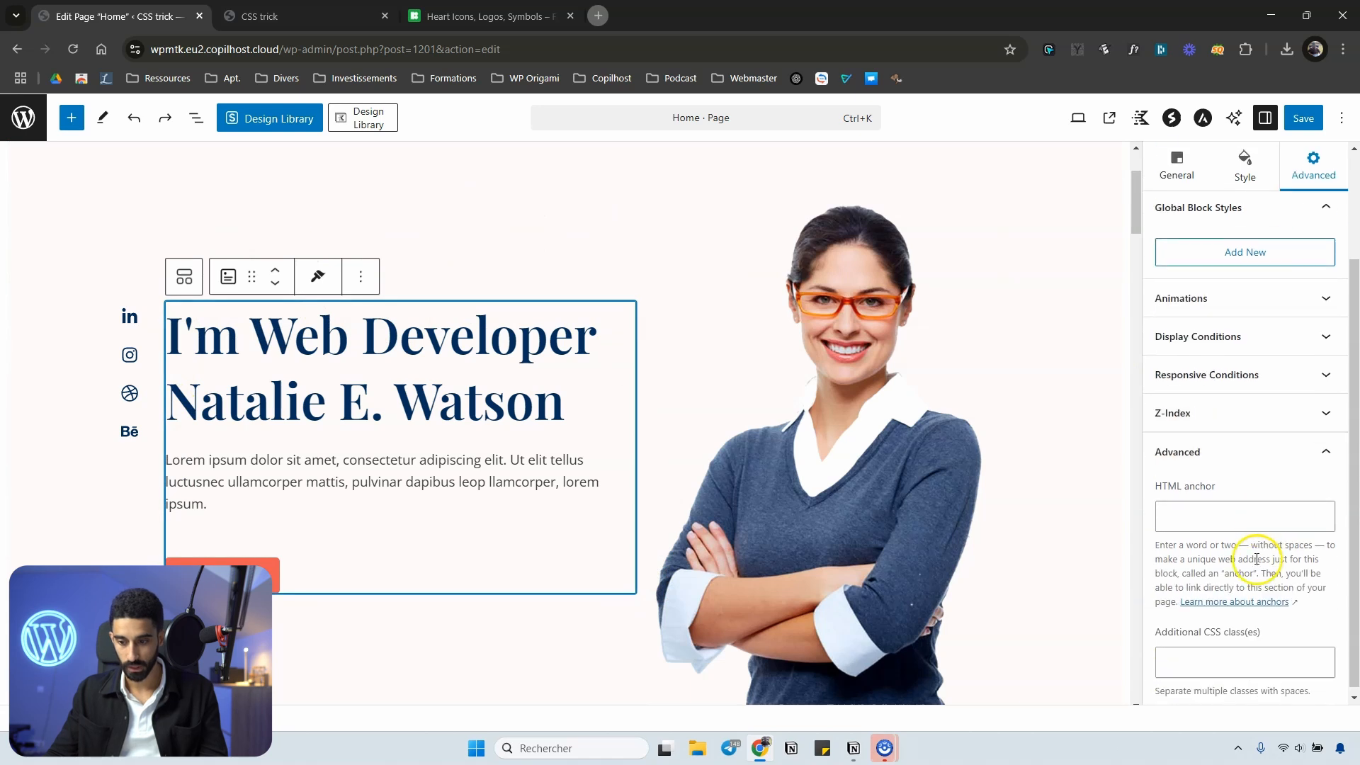
click(1203, 657)
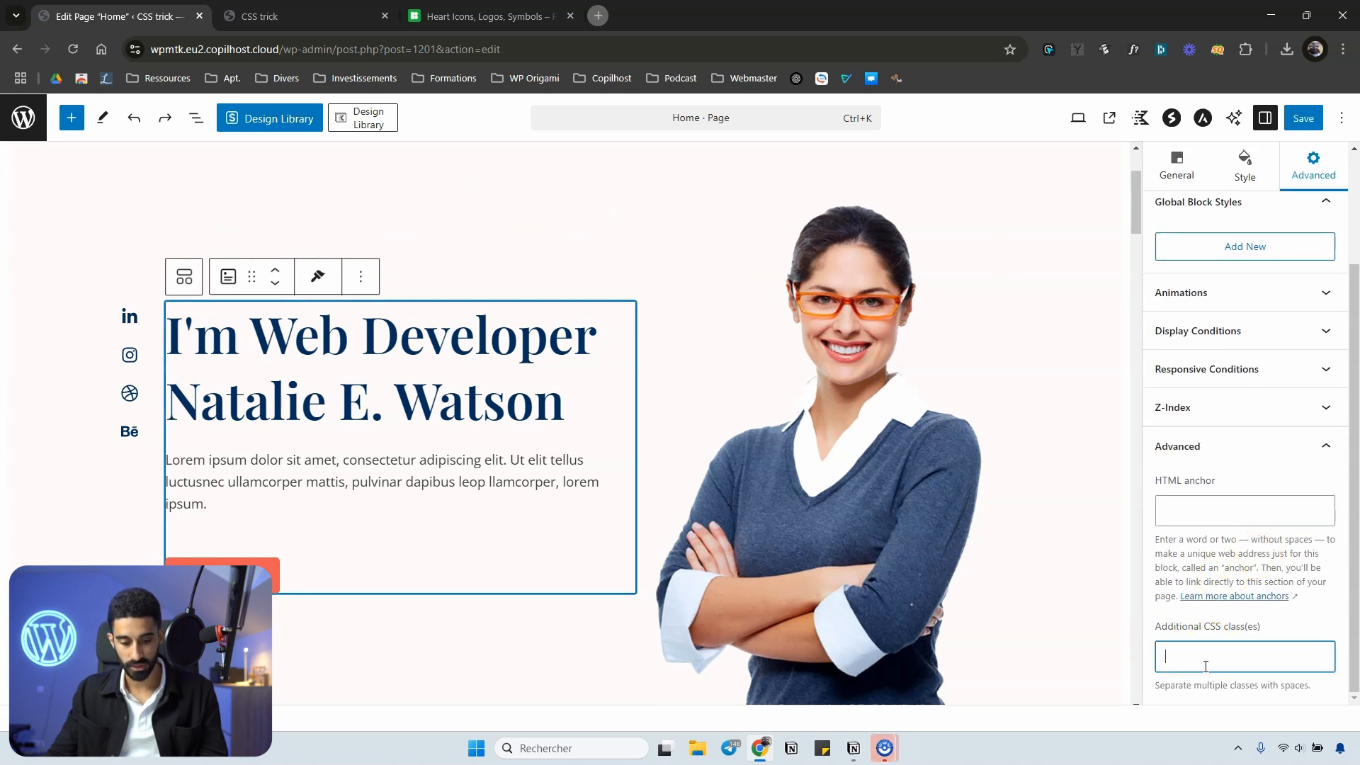
click(1303, 118)
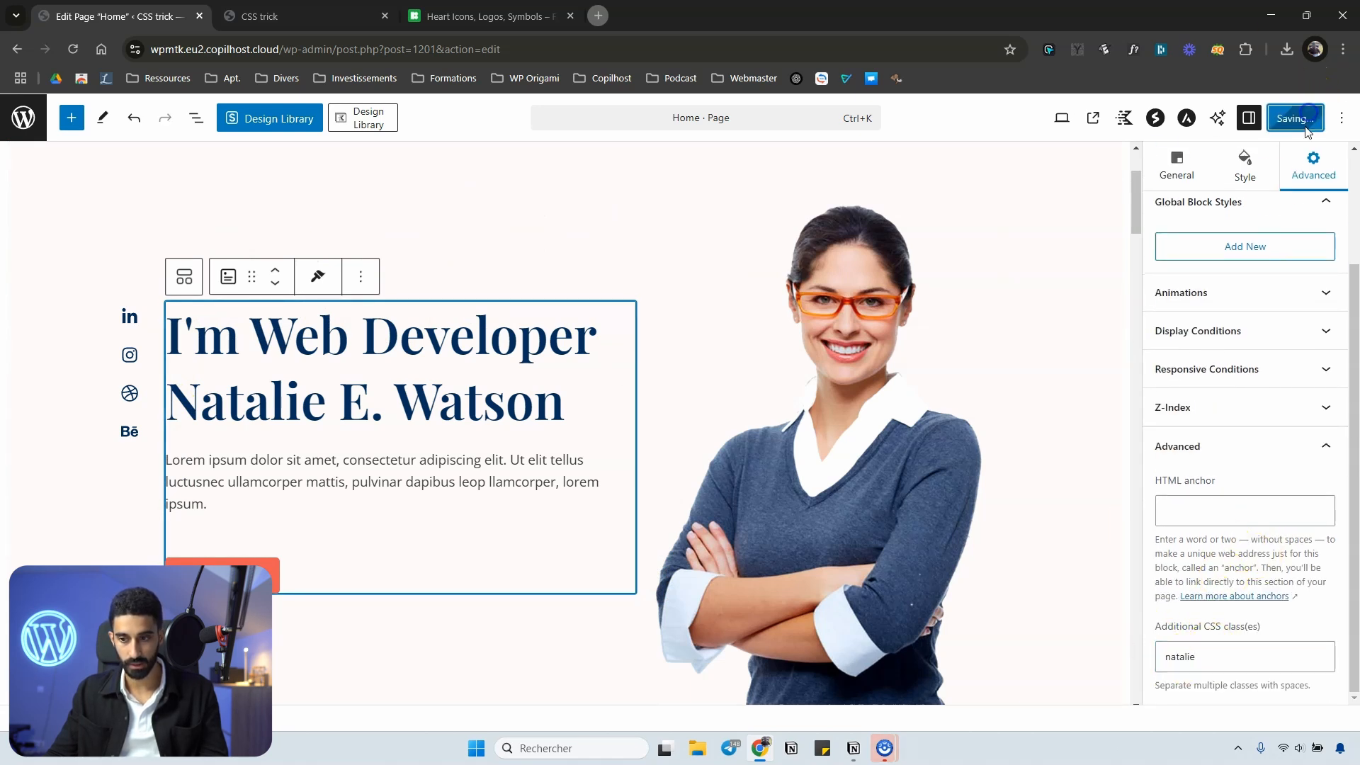
Check the cursor over the hero section's text, button and surrounding area on the live home page.
click(305, 16)
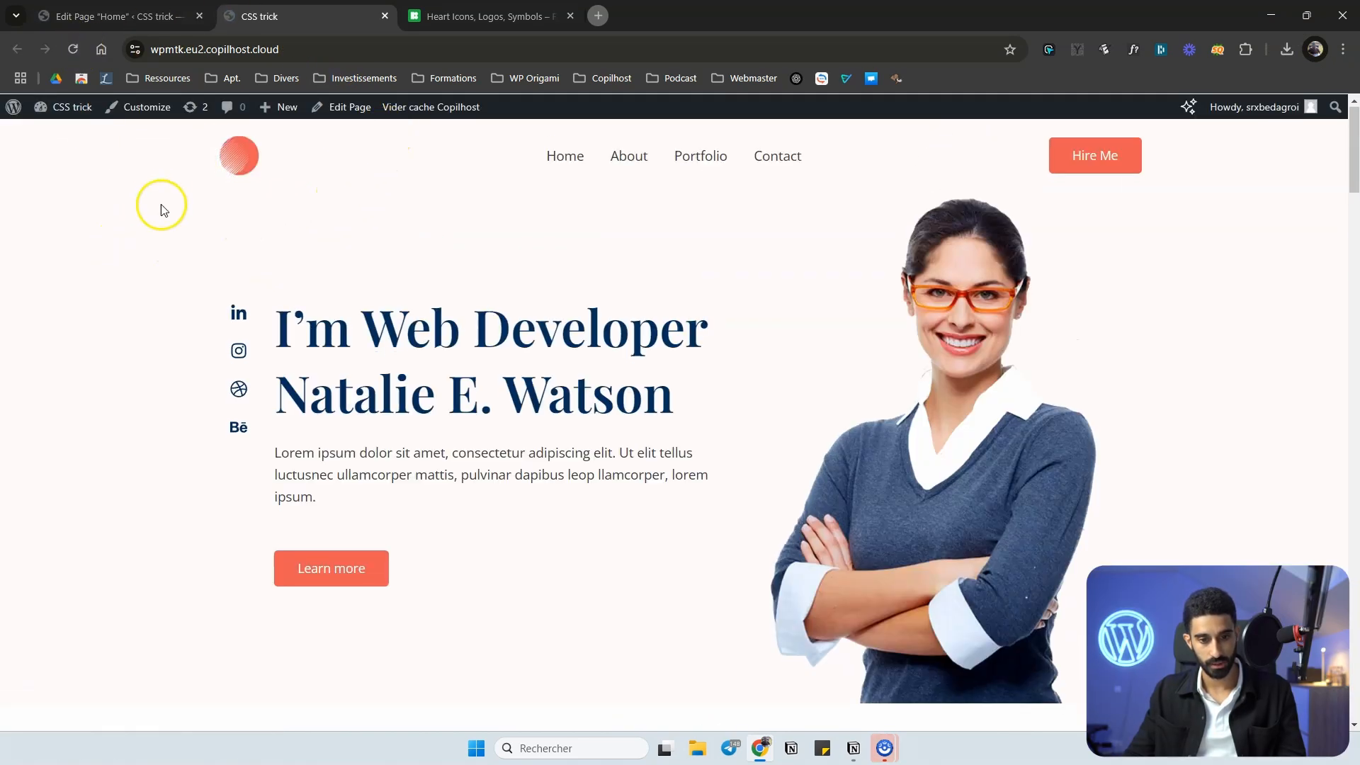
scroll(128, 404, down, 3)
scroll(430, 598, up, 2)
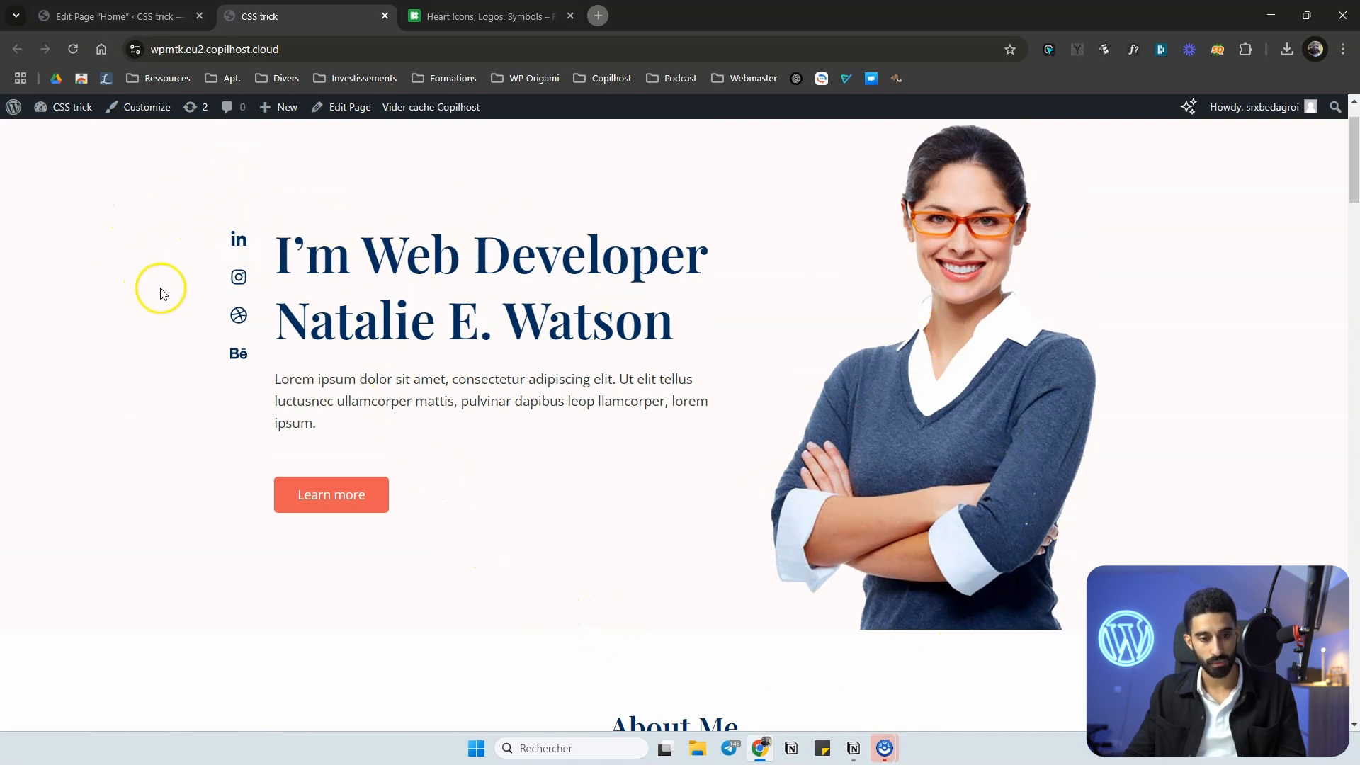
scroll(288, 267, up, 1)
scroll(100, 328, down, 8)
scroll(219, 379, up, 8)
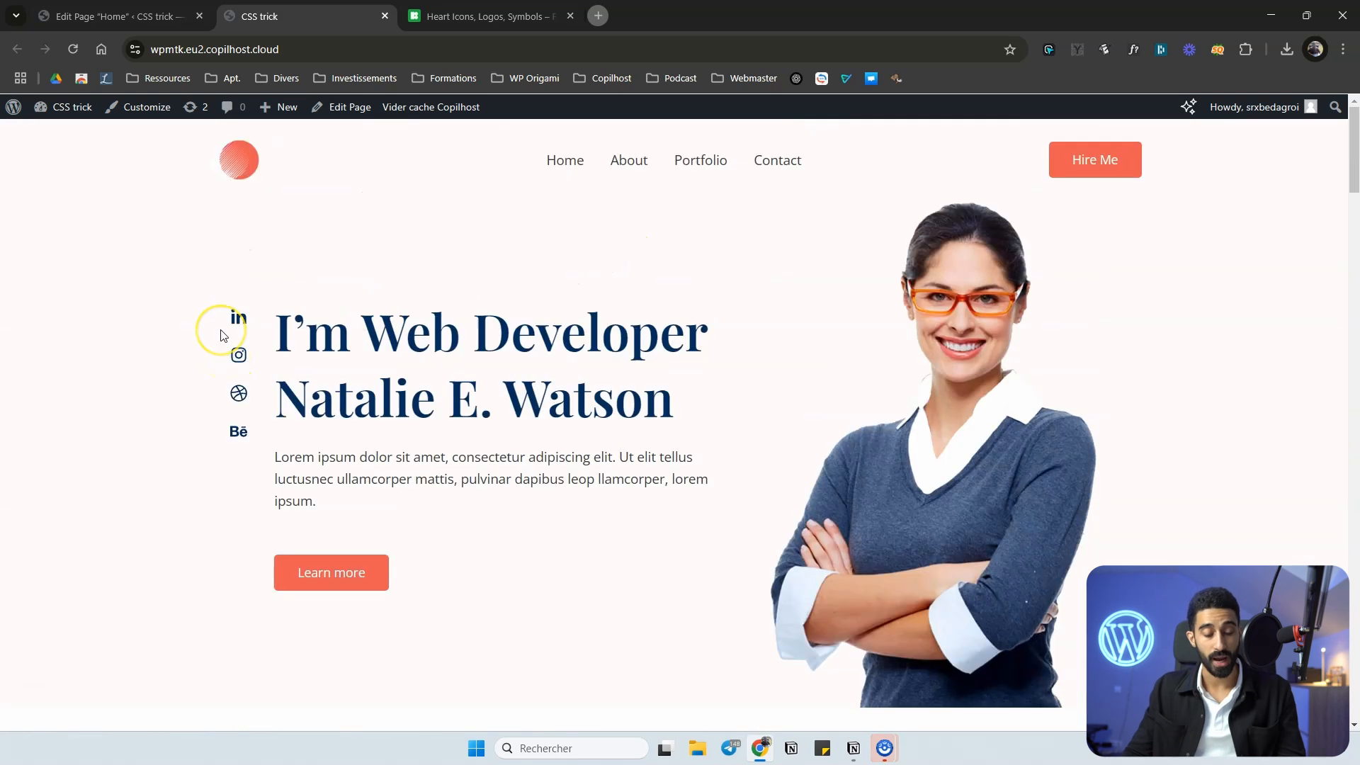